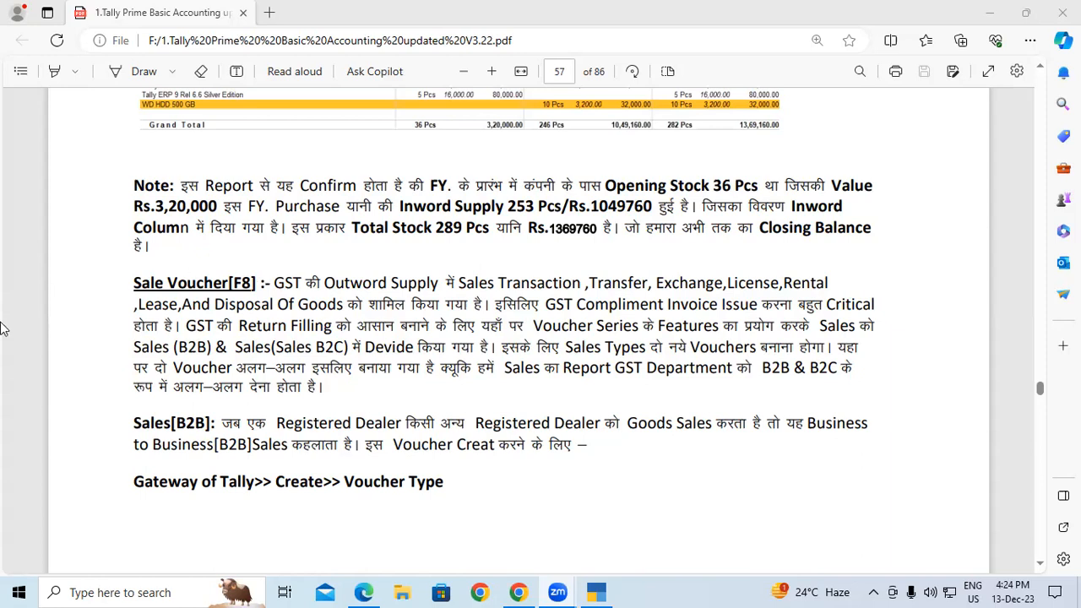
Read the Sale Voucher and Sales [B2B] explanation on page 57, including the navigation path for creating the voucher type
{"action": "left_click_drag", "start_coordinate": [136, 428], "coordinate": [155, 426]}
{"action": "left_click", "coordinate": [182, 426]}
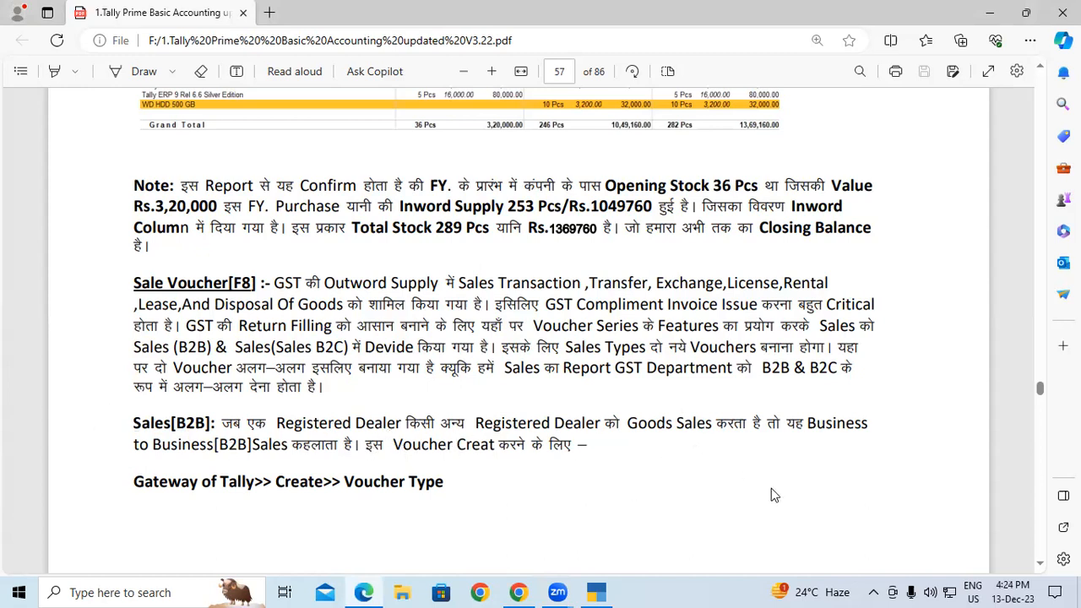
{"action": "scroll", "coordinate": [1041, 569], "scroll_direction": "down", "scroll_amount": 3}
{"action": "scroll", "coordinate": [1043, 575], "scroll_direction": "down", "scroll_amount": 5}
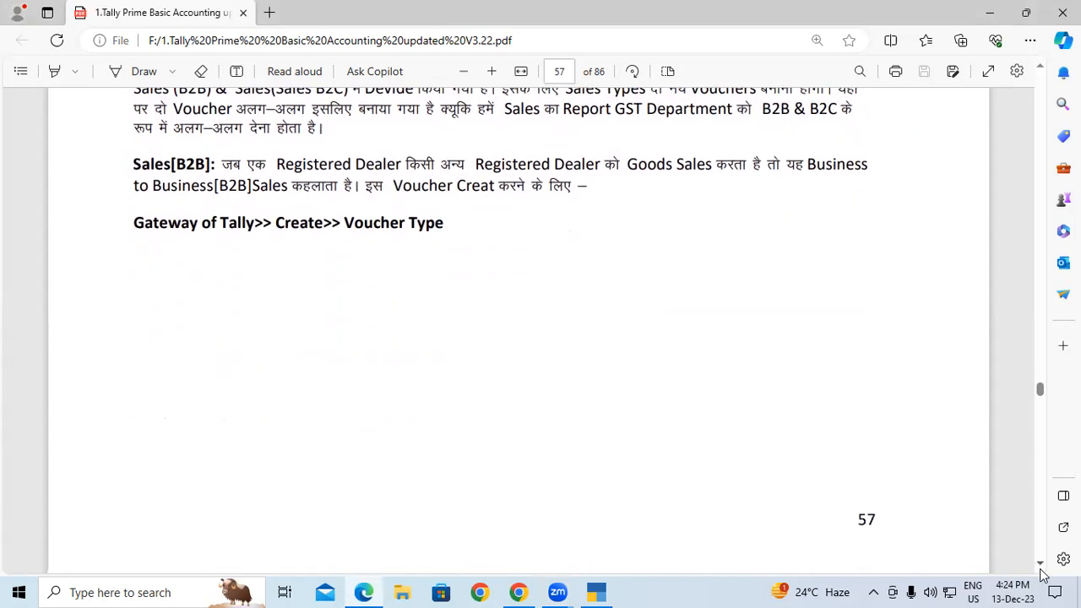
{"action": "left_click_drag", "start_coordinate": [133, 156], "coordinate": [444, 160]}
{"action": "left_click", "coordinate": [258, 165]}
{"action": "left_click", "coordinate": [336, 158]}
{"action": "left_click", "coordinate": [446, 161]}
{"action": "scroll", "coordinate": [1044, 568], "scroll_direction": "down", "scroll_amount": 5}
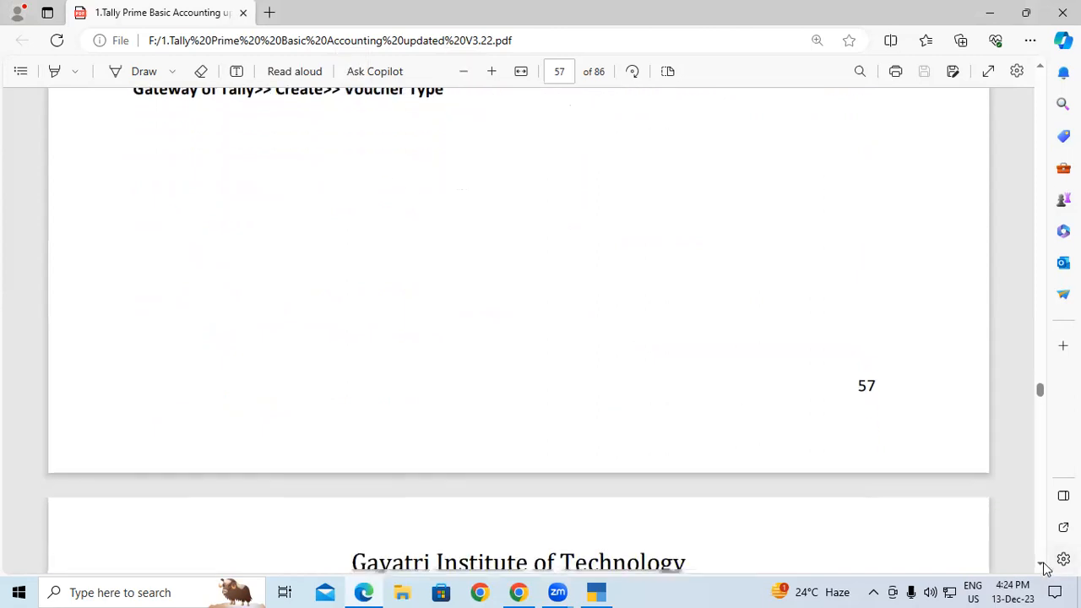
{"action": "scroll", "coordinate": [1044, 568], "scroll_direction": "down", "scroll_amount": 3}
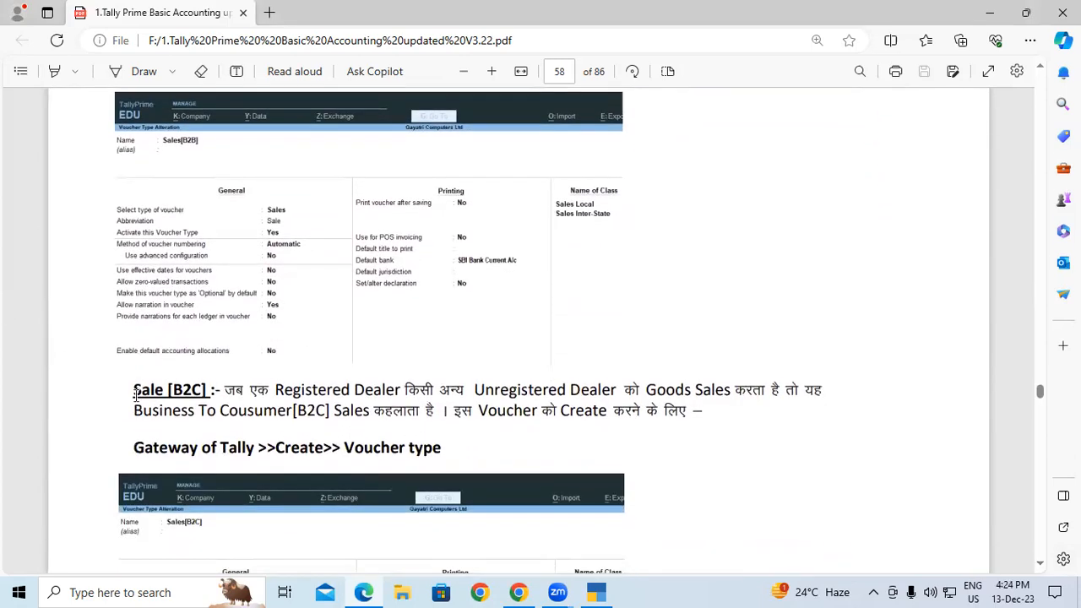
Examine the Sale [B2C] explanation and its voucher type settings on page 58 of the PDF
{"action": "left_click_drag", "start_coordinate": [135, 394], "coordinate": [180, 389]}
{"action": "left_click", "coordinate": [177, 387]}
{"action": "left_click", "coordinate": [1040, 565]}
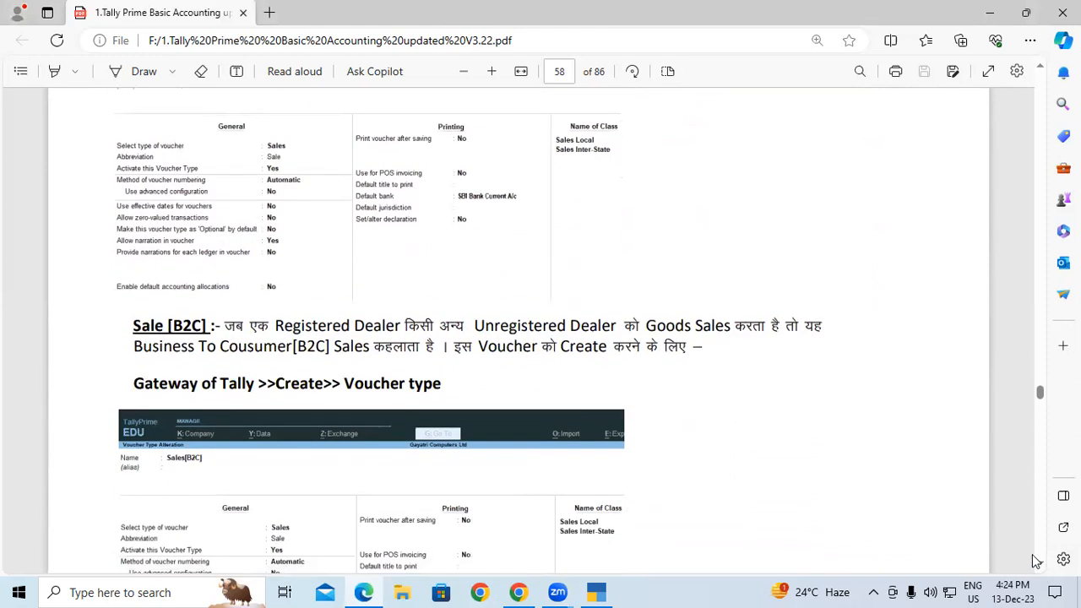
{"action": "double_click", "coordinate": [1043, 565]}
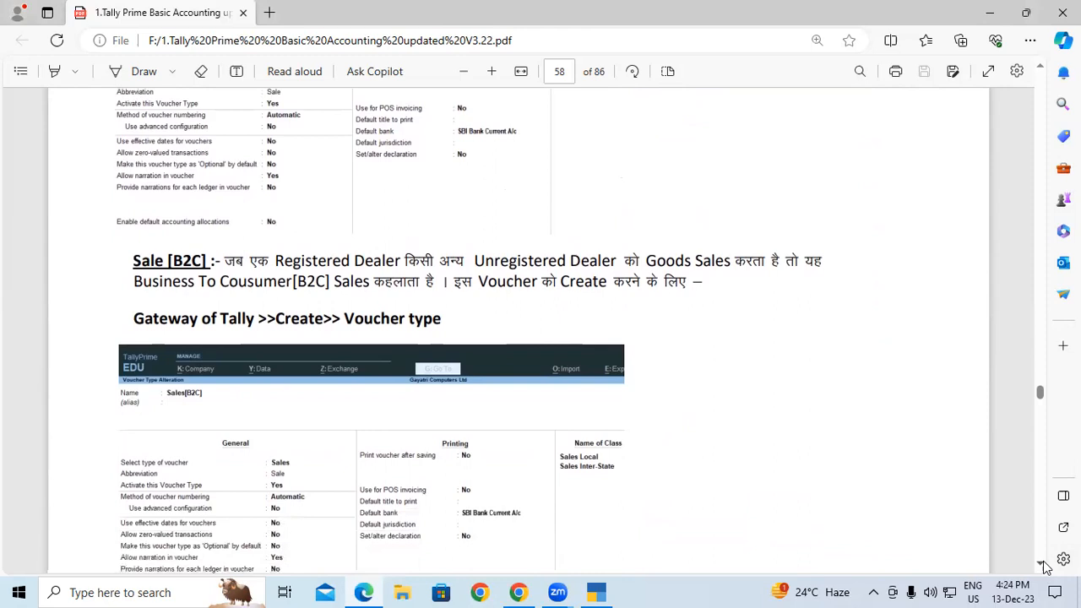
{"action": "left_click", "coordinate": [1043, 565]}
{"action": "left_click", "coordinate": [1043, 565]}
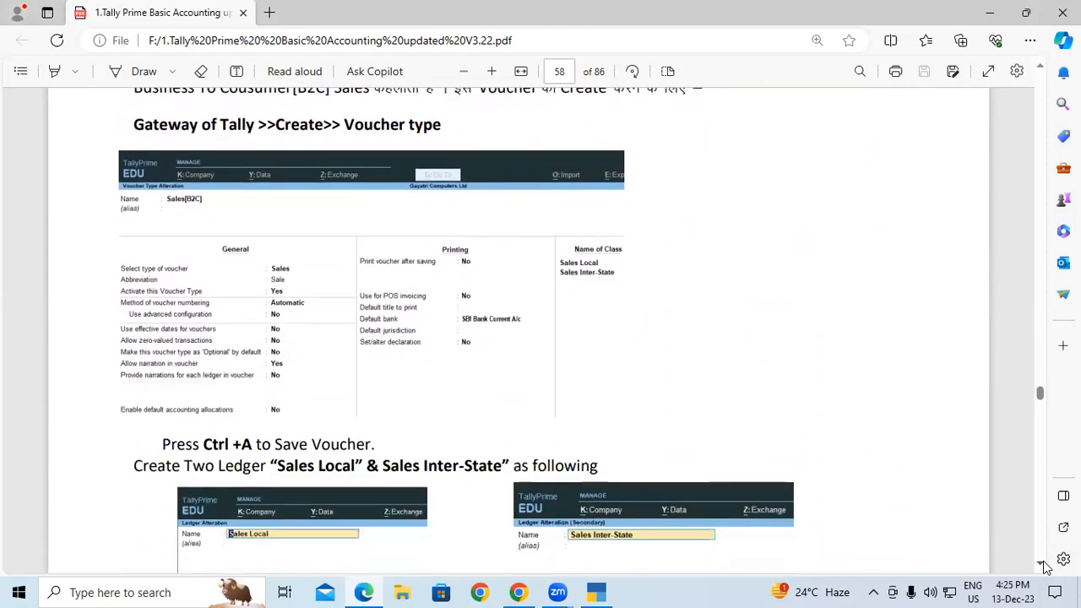
{"action": "left_click", "coordinate": [1043, 565]}
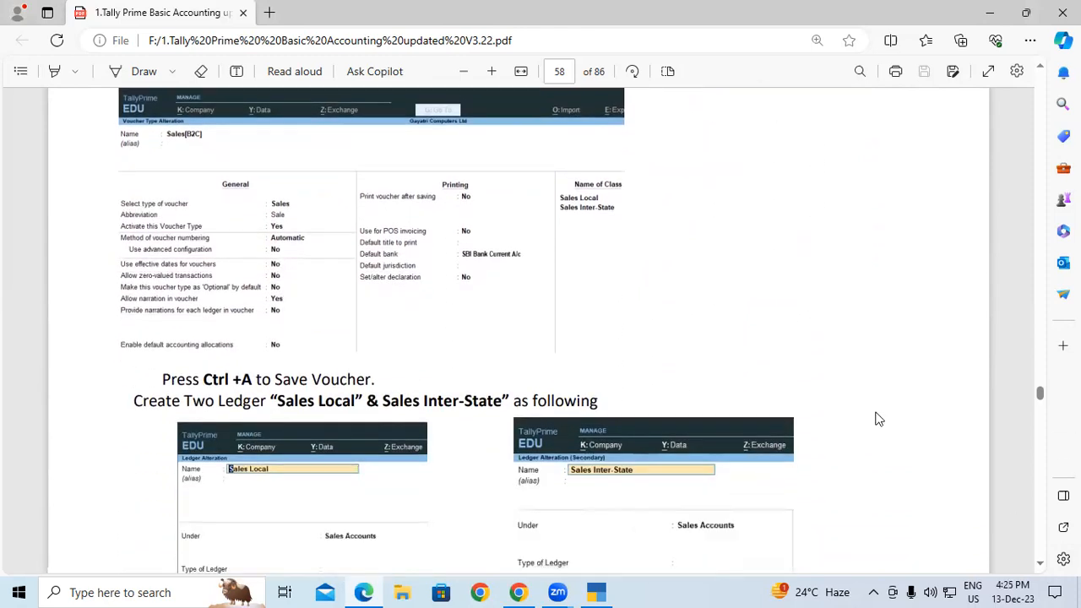
Look through pages 58 to 60 for the Local and Inter-State class settings and the first sales transaction
{"action": "left_click", "coordinate": [1043, 562]}
{"action": "left_click", "coordinate": [1043, 562]}
{"action": "left_click", "coordinate": [1043, 561]}
{"action": "left_click", "coordinate": [1043, 562]}
{"action": "left_click", "coordinate": [1043, 562]}
{"action": "left_click", "coordinate": [1043, 562]}
{"action": "left_click", "coordinate": [1044, 562]}
{"action": "left_click", "coordinate": [1043, 562]}
{"action": "left_click", "coordinate": [1043, 562]}
{"action": "left_click", "coordinate": [1043, 562]}
{"action": "left_click", "coordinate": [1043, 561]}
{"action": "left_click", "coordinate": [1043, 561]}
{"action": "left_click", "coordinate": [1043, 562]}
{"action": "left_click", "coordinate": [1043, 561]}
{"action": "left_click", "coordinate": [1043, 562]}
{"action": "left_click", "coordinate": [1044, 562]}
{"action": "left_click", "coordinate": [1043, 562]}
{"action": "left_click", "coordinate": [1043, 562]}
{"action": "left_click", "coordinate": [1044, 562]}
{"action": "left_click", "coordinate": [1043, 561]}
{"action": "left_click", "coordinate": [1043, 562]}
{"action": "left_click", "coordinate": [1043, 561]}
{"action": "left_click", "coordinate": [1044, 561]}
{"action": "left_click", "coordinate": [1043, 562]}
{"action": "left_click", "coordinate": [1044, 561]}
{"action": "left_click", "coordinate": [1043, 562]}
{"action": "left_click", "coordinate": [1043, 562]}
{"action": "left_click", "coordinate": [1043, 562]}
{"action": "left_click", "coordinate": [1043, 562]}
{"action": "left_click", "coordinate": [1043, 561]}
{"action": "left_click", "coordinate": [1043, 561]}
{"action": "left_click", "coordinate": [1043, 562]}
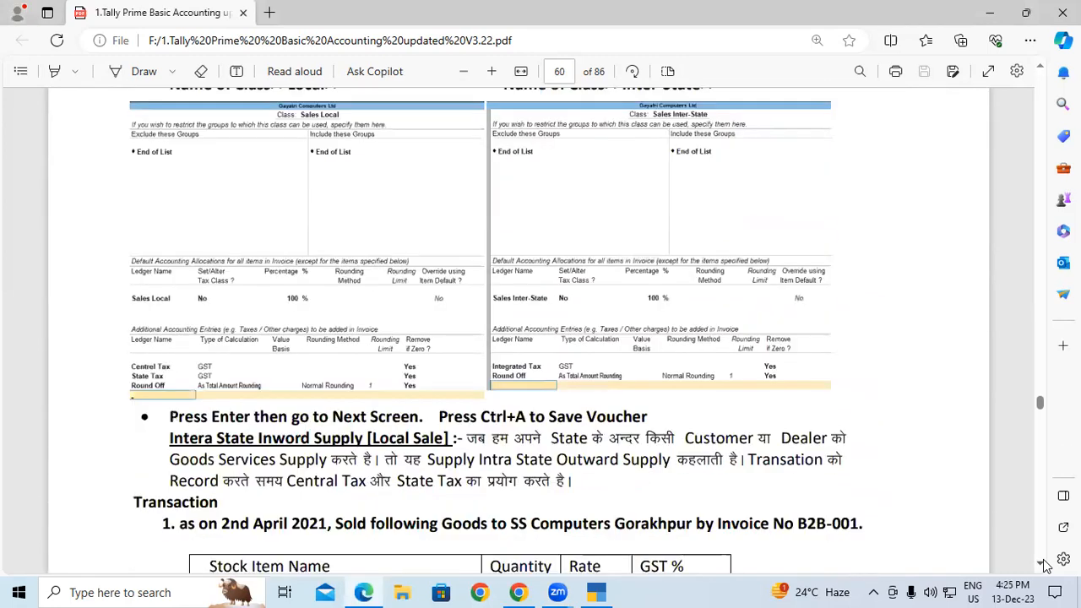
{"action": "scroll", "coordinate": [381, 429], "scroll_direction": "down", "scroll_amount": 1}
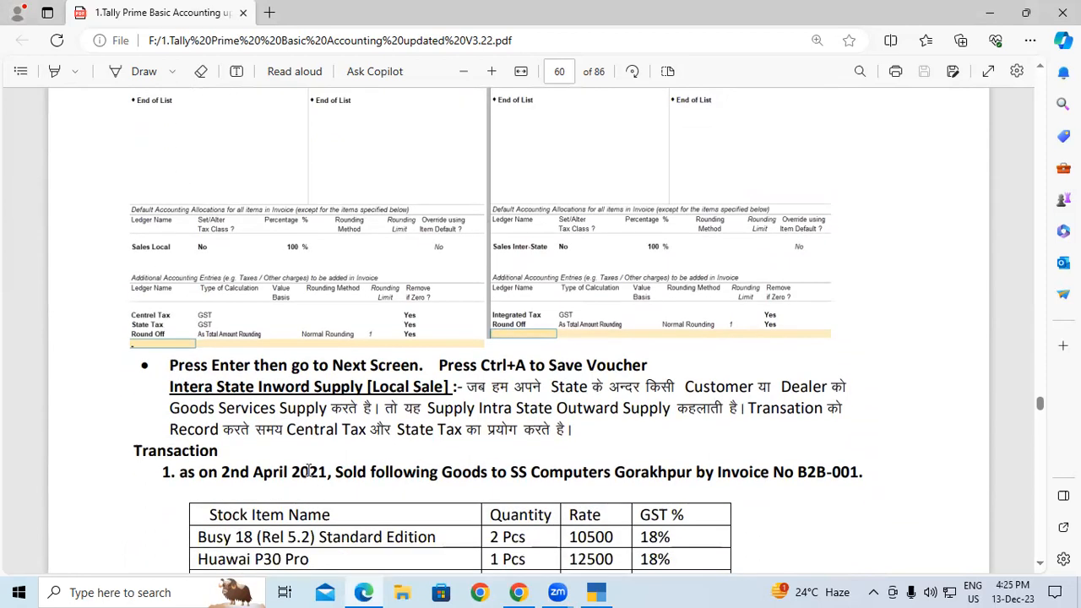
{"action": "scroll", "coordinate": [311, 199], "scroll_direction": "up", "scroll_amount": 2}
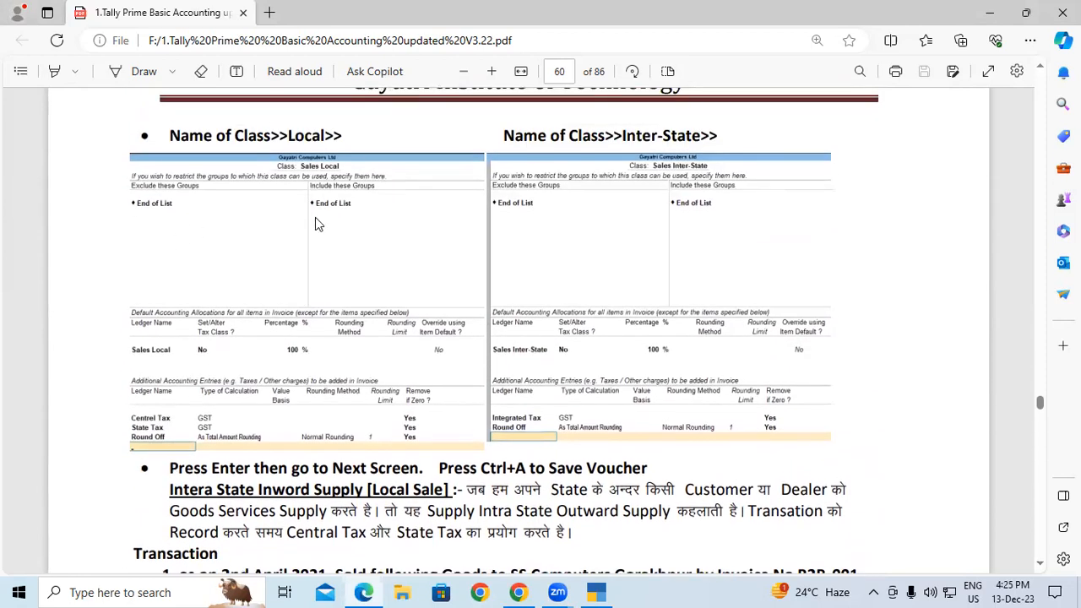
{"action": "scroll", "coordinate": [315, 217], "scroll_direction": "up", "scroll_amount": 4}
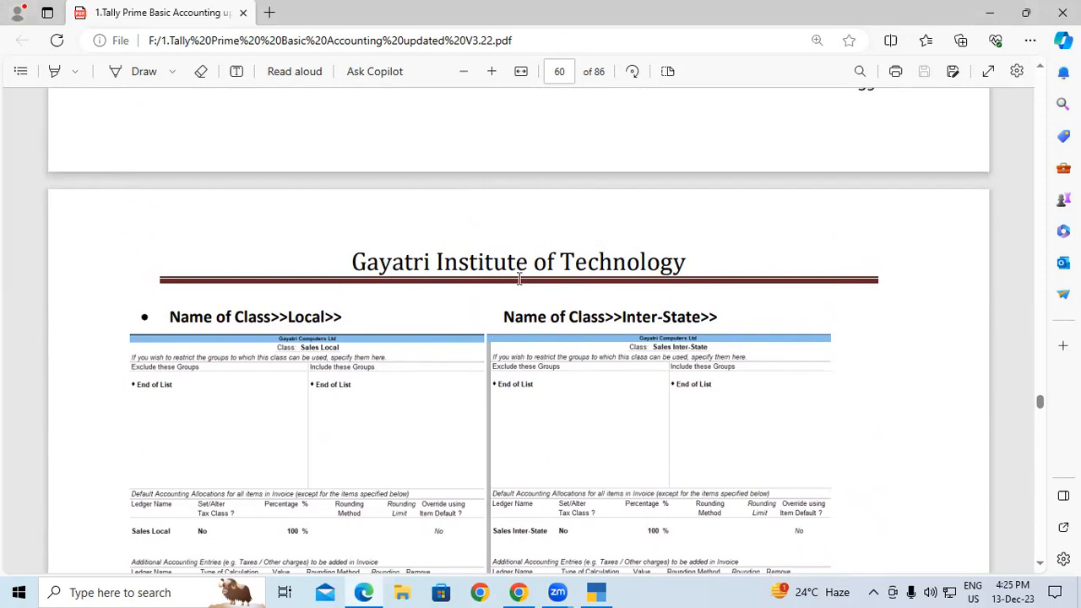
Switch to TallyPrime and load the company Gayatri Computer Pvt.Ltd from the 4PM Tally Prime folder on drive D
{"action": "mouse_move", "coordinate": [596, 591]}
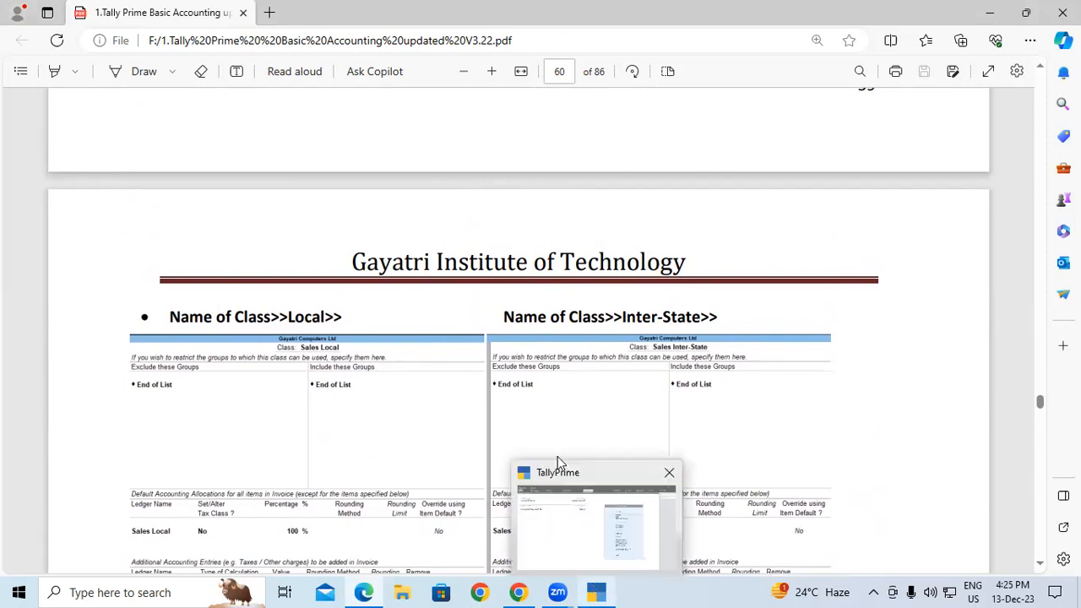
{"action": "left_click", "coordinate": [564, 542]}
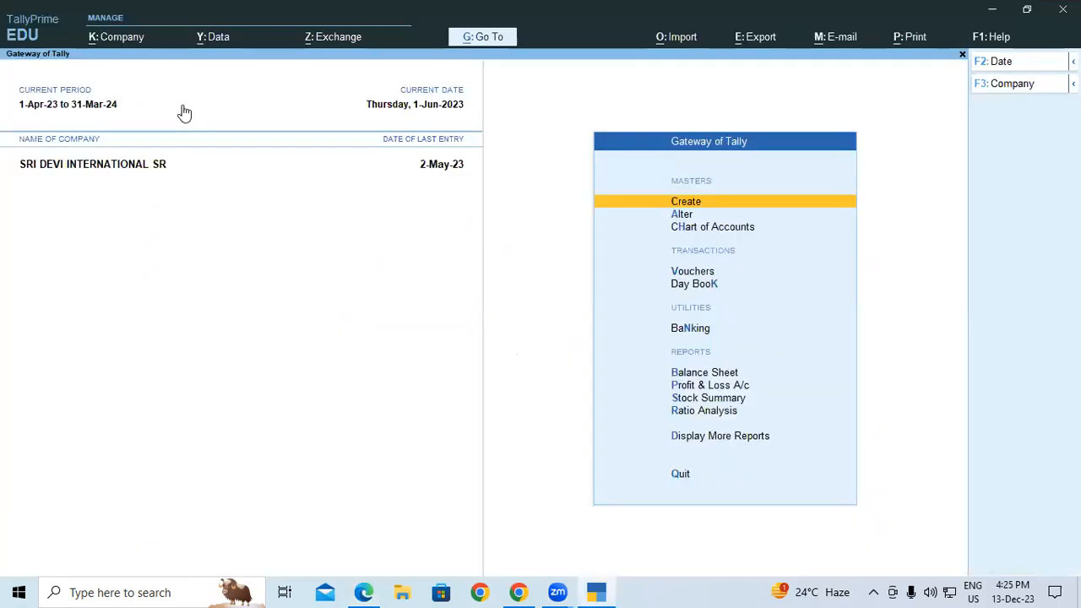
{"action": "key", "text": "alt"}
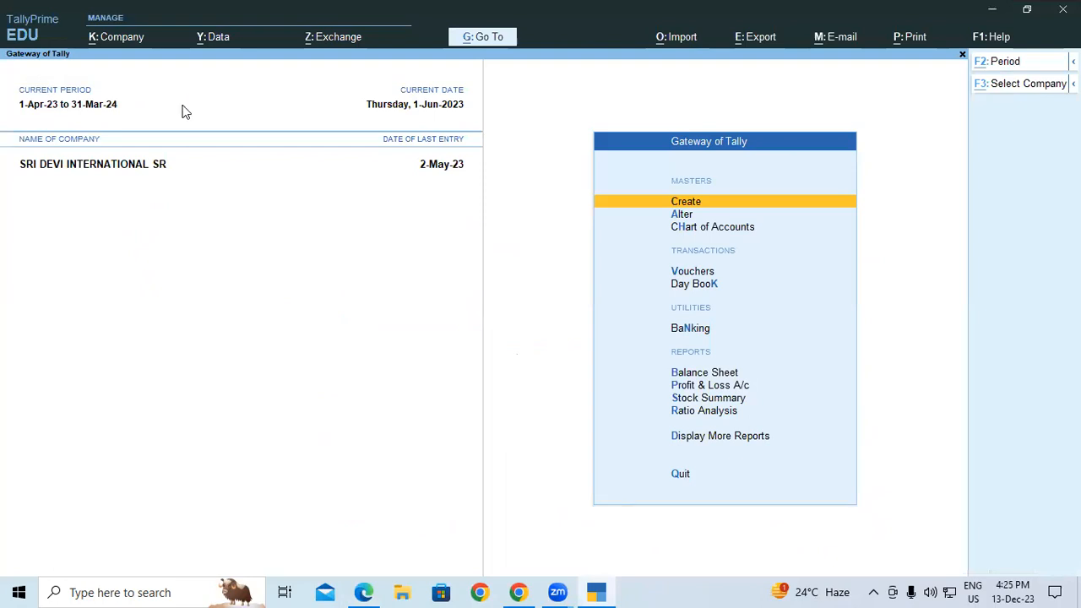
{"action": "key", "text": "alt+F3"}
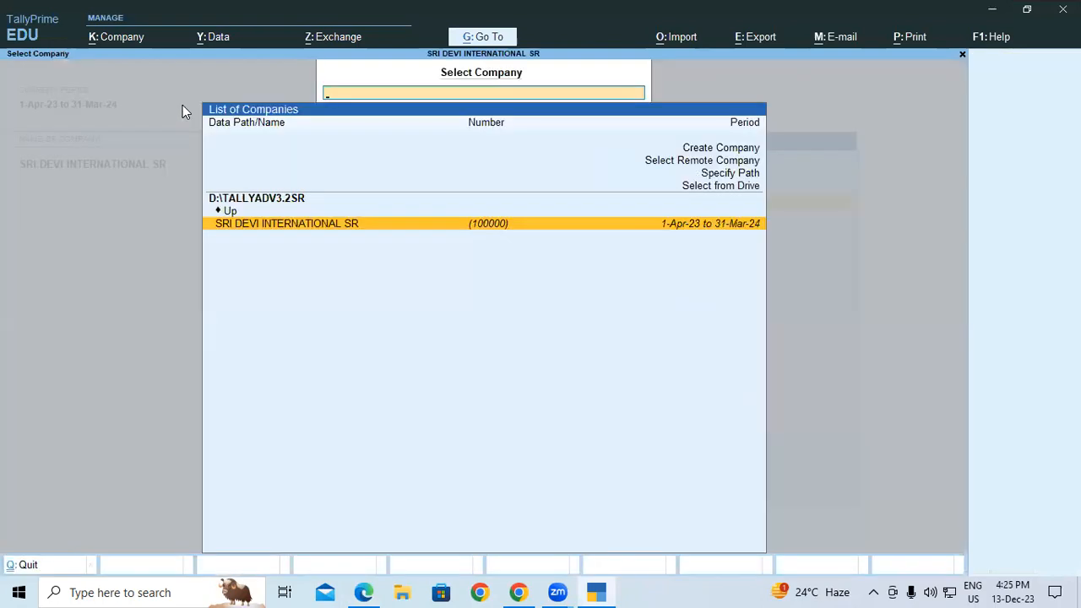
{"action": "key", "text": "Up"}
{"action": "key", "text": "Up"}
{"action": "key", "text": "Return"}
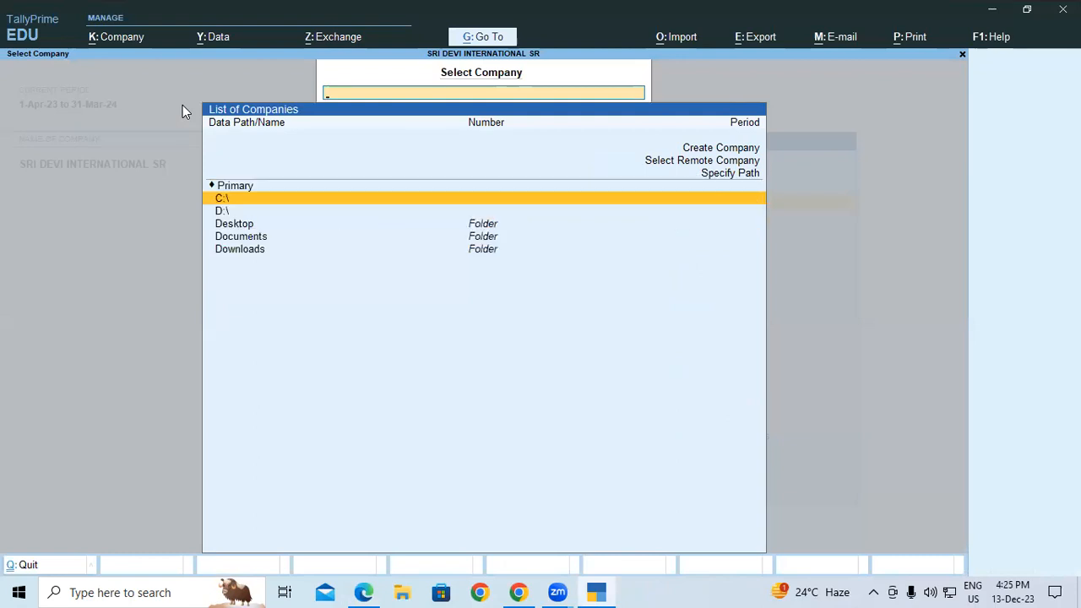
{"action": "key", "text": "Down"}
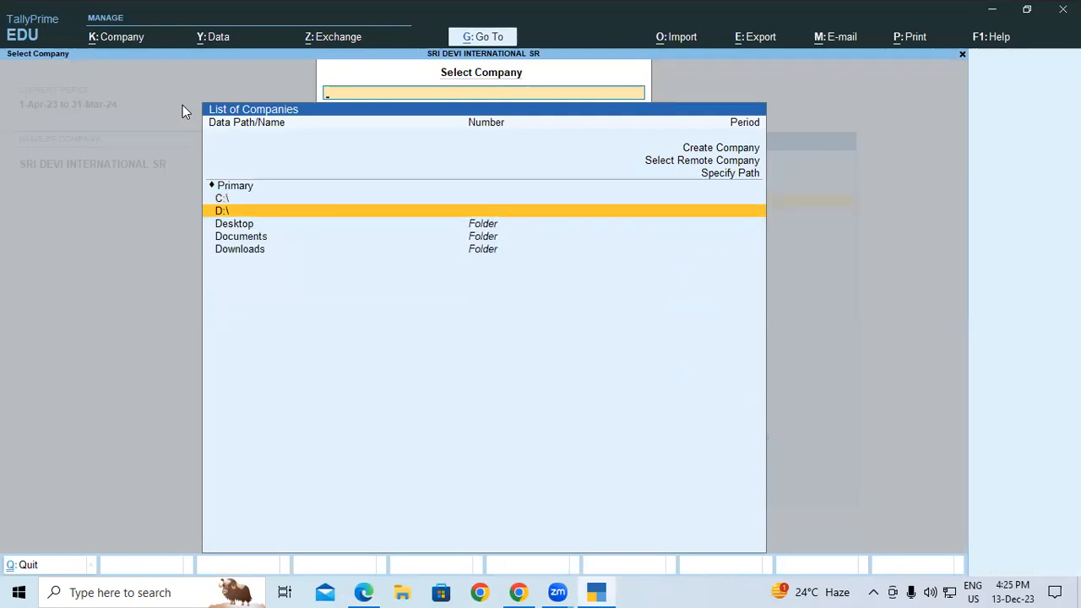
{"action": "key", "text": "Return"}
{"action": "key", "text": "Down"}
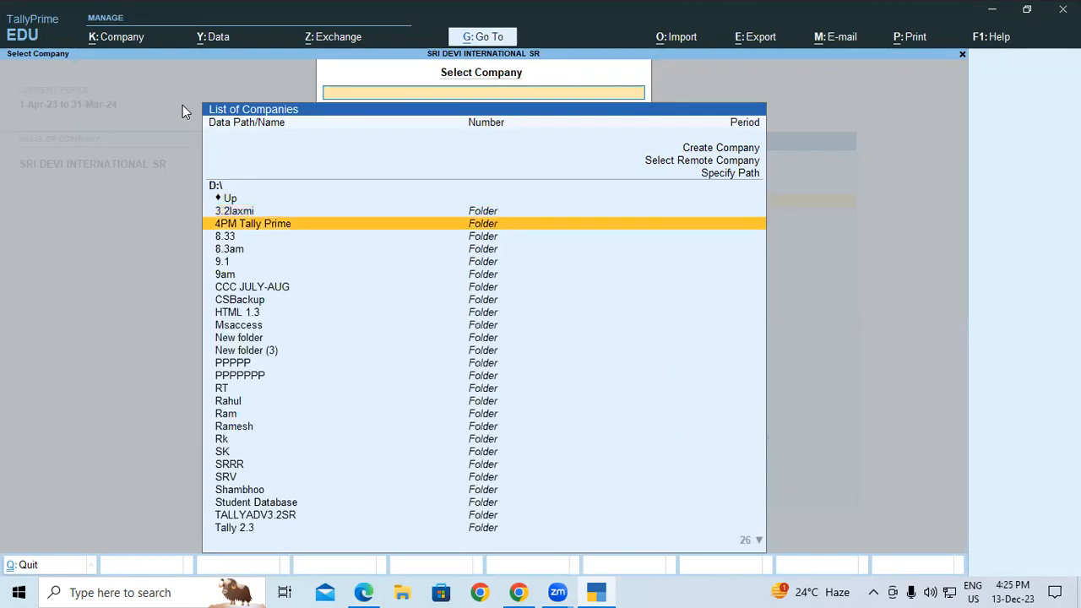
{"action": "key", "text": "Return"}
{"action": "key", "text": "Return"}
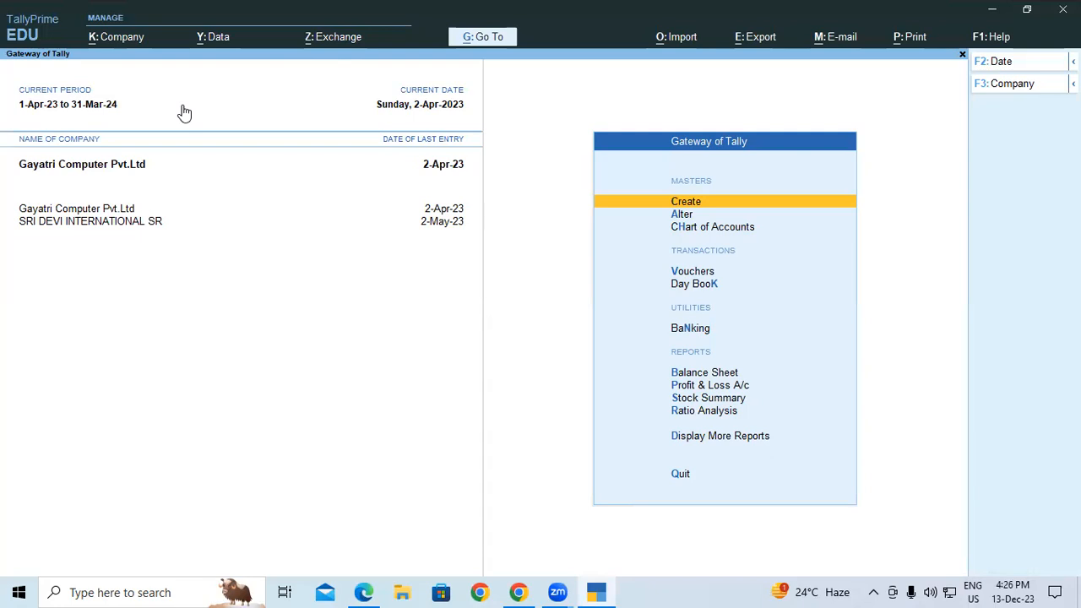
Start creating a new voucher type master named SALES B2B, leaving the alias blank
{"action": "key", "text": "Return"}
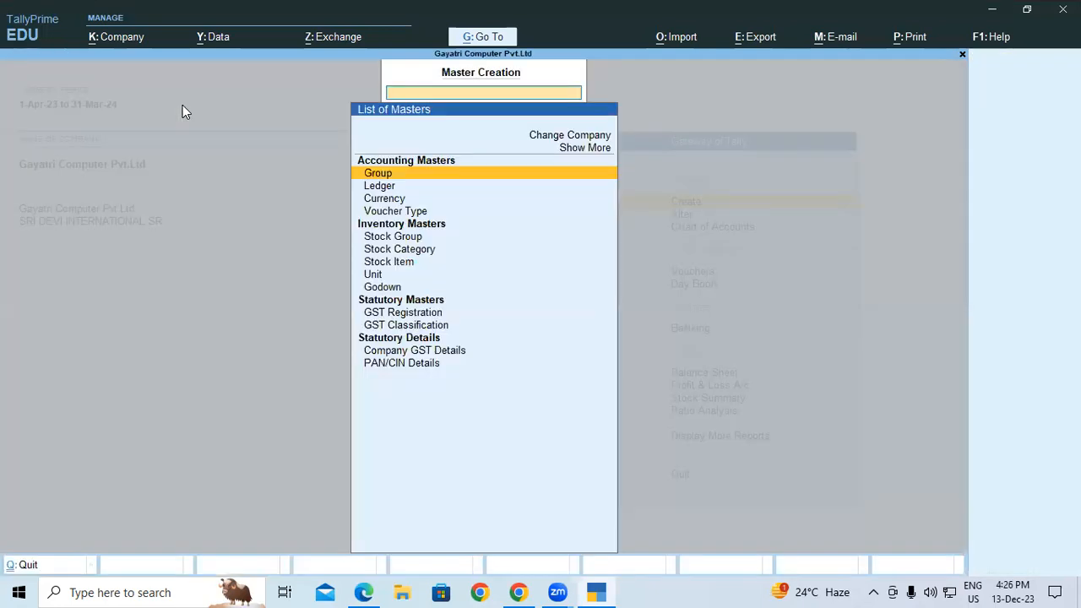
{"action": "key", "text": "Down"}
{"action": "key", "text": "Down"}
{"action": "key", "text": "Down"}
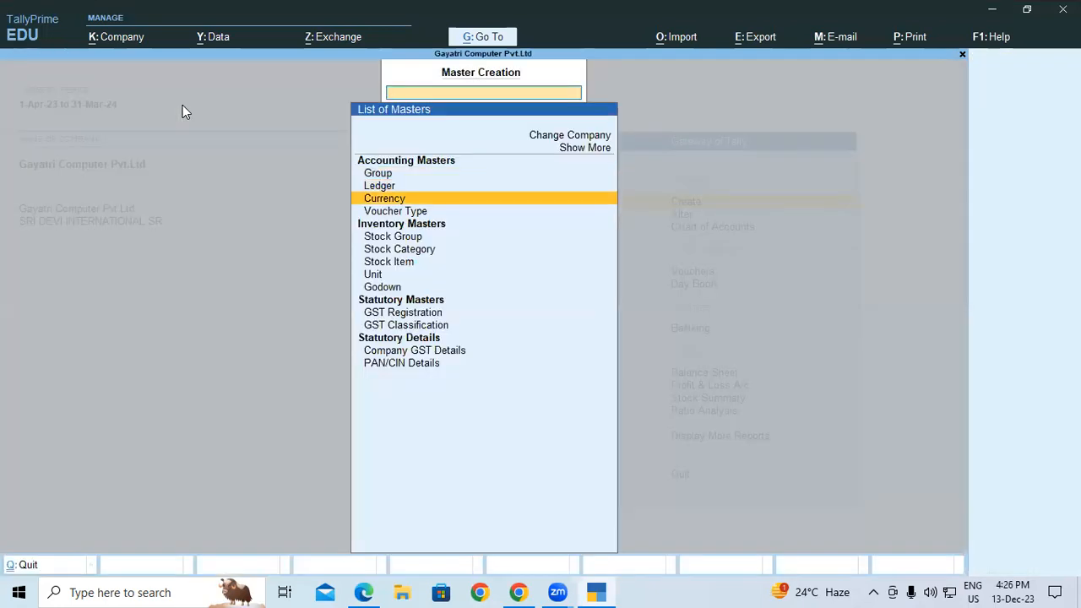
{"action": "key", "text": "Return"}
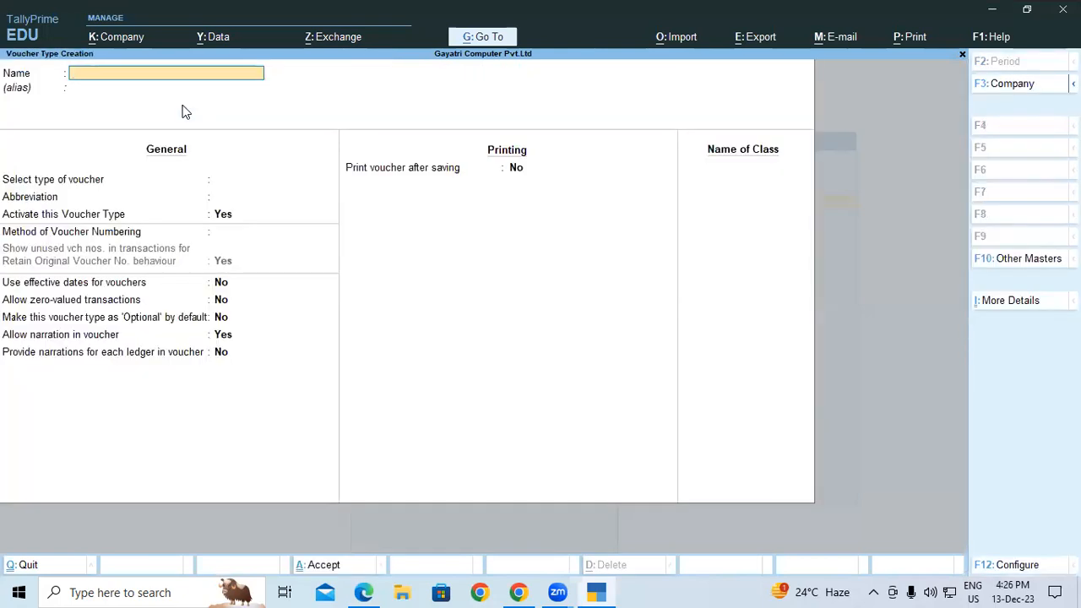
{"action": "type", "text": "SALES B2B"}
{"action": "key", "text": "Return"}
{"action": "key", "text": "Return"}
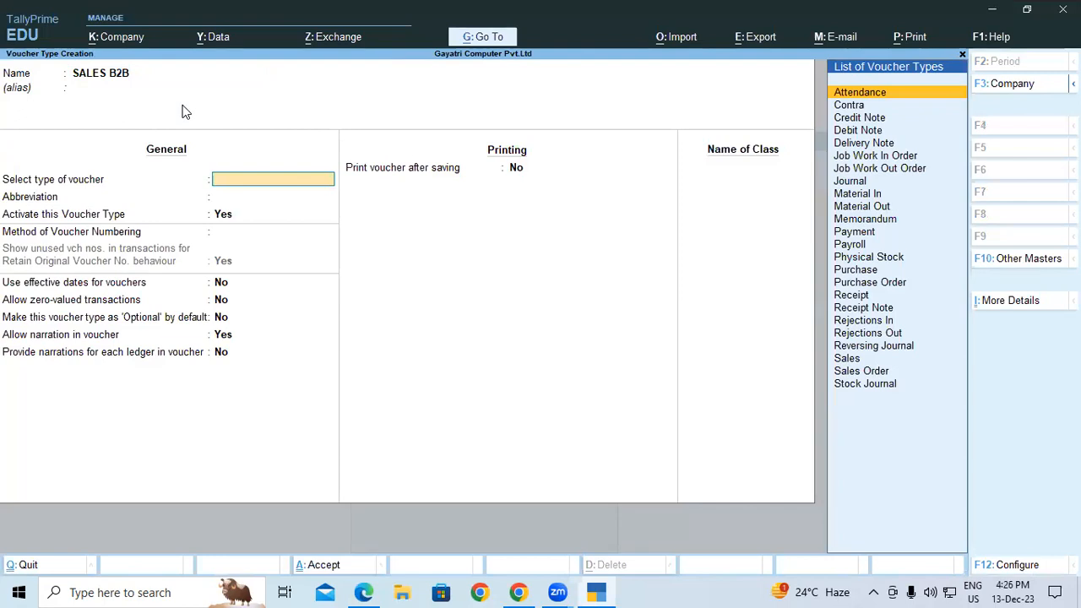
Base the new voucher type on Sales, accepting the abbreviation Sale and keeping the voucher type activated
{"action": "type", "text": "SAL"}
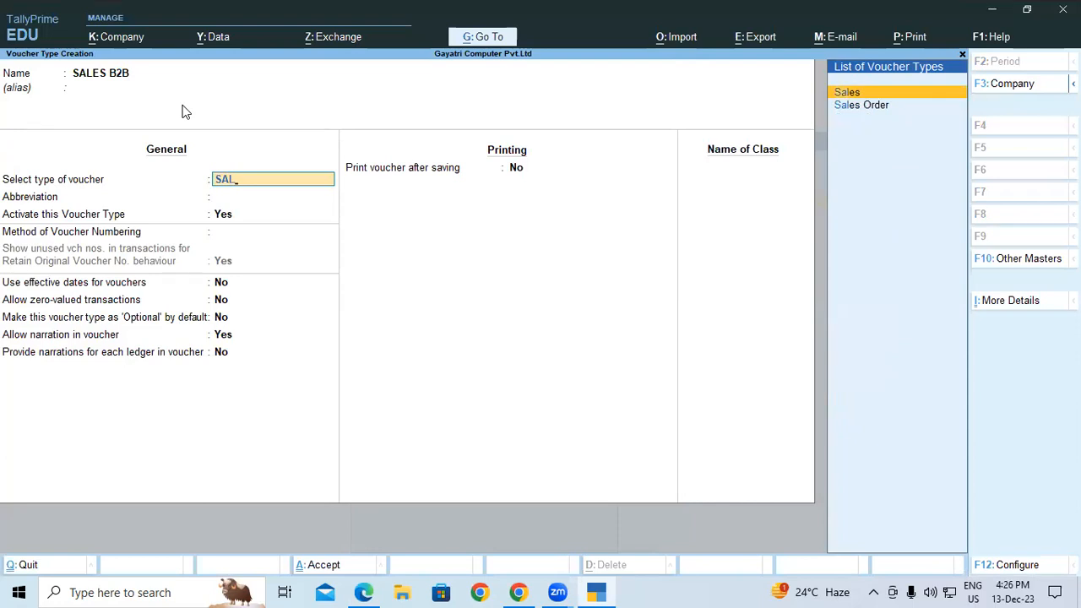
{"action": "key", "text": "Return"}
{"action": "key", "text": "Return"}
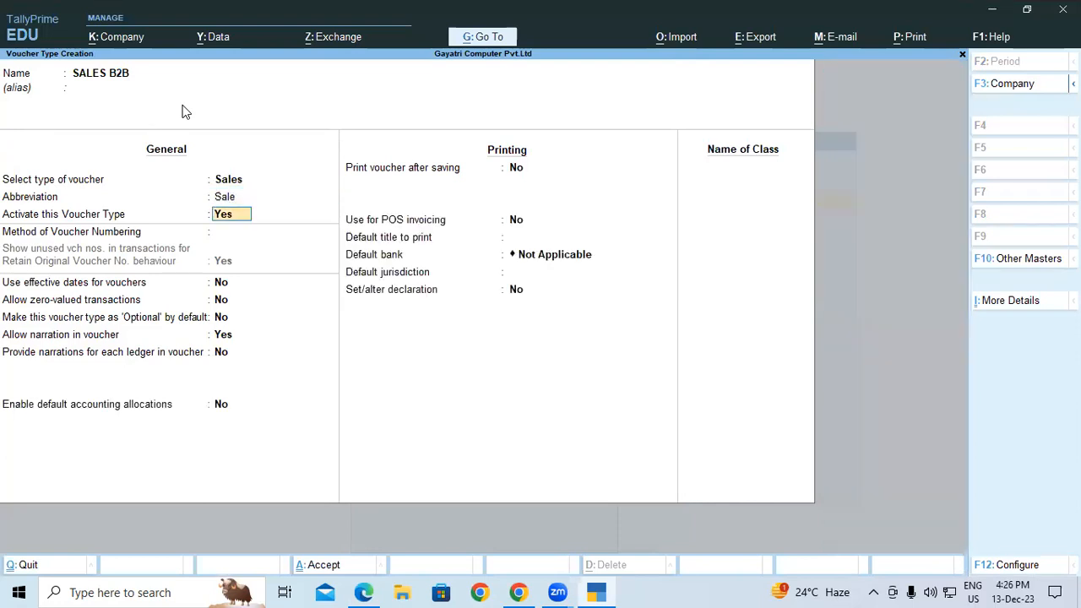
{"action": "key", "text": "Return"}
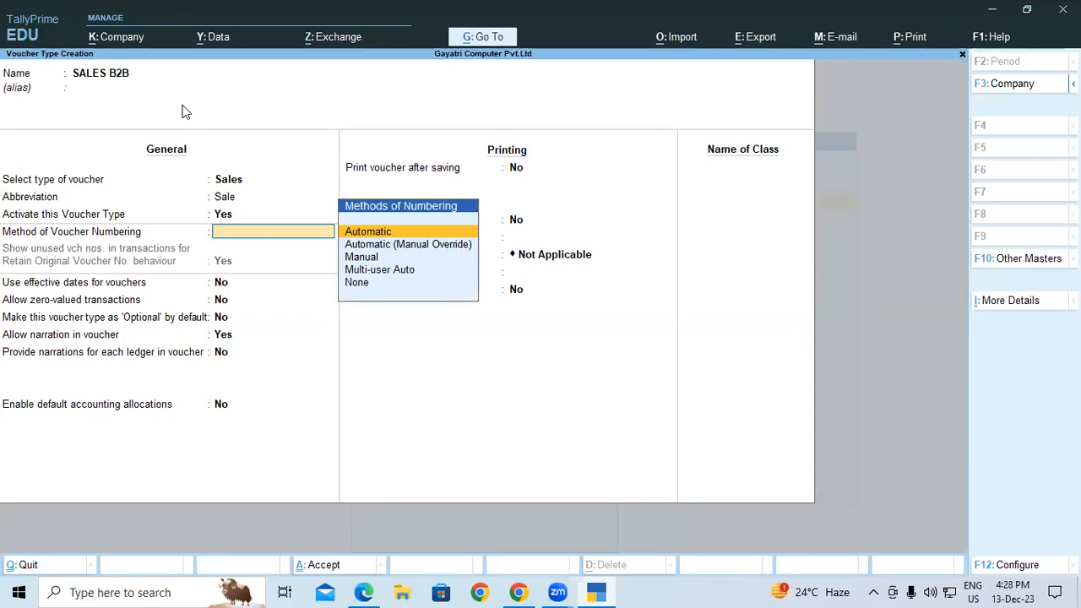
Try Automatic voucher numbering with the Renumber Vouchers behaviour and additional numbering details enabled
{"action": "key", "text": "Return"}
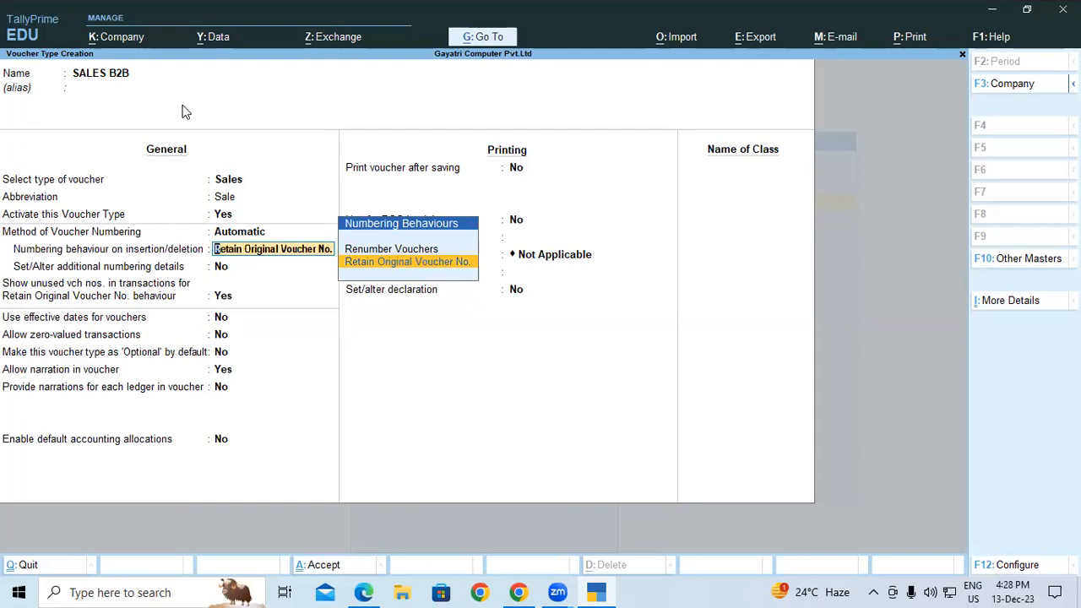
{"action": "key", "text": "Up"}
{"action": "key", "text": "Return"}
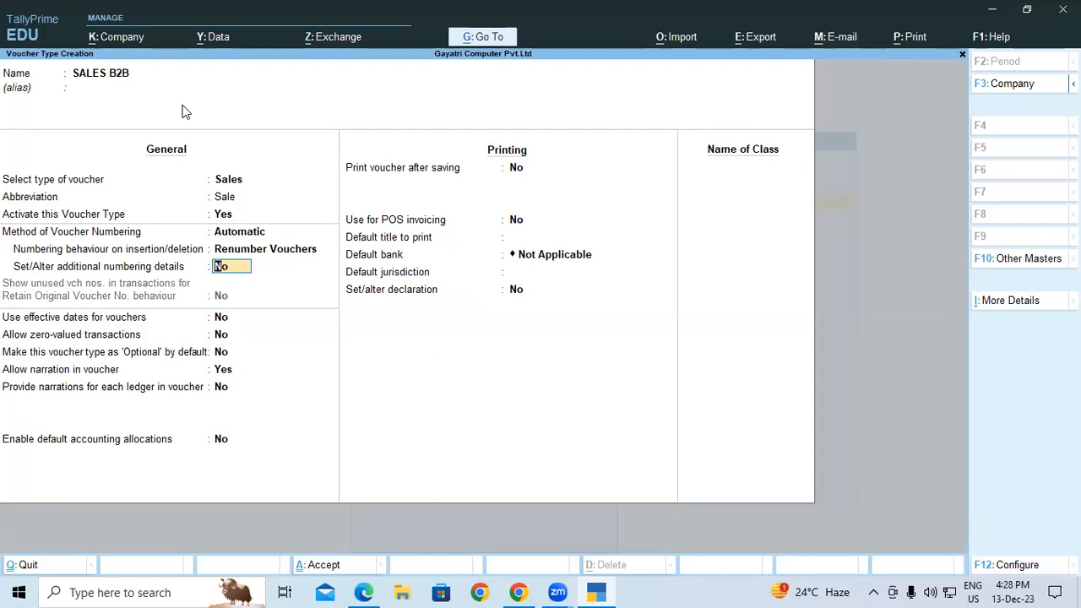
{"action": "type", "text": "y"}
{"action": "key", "text": "Return"}
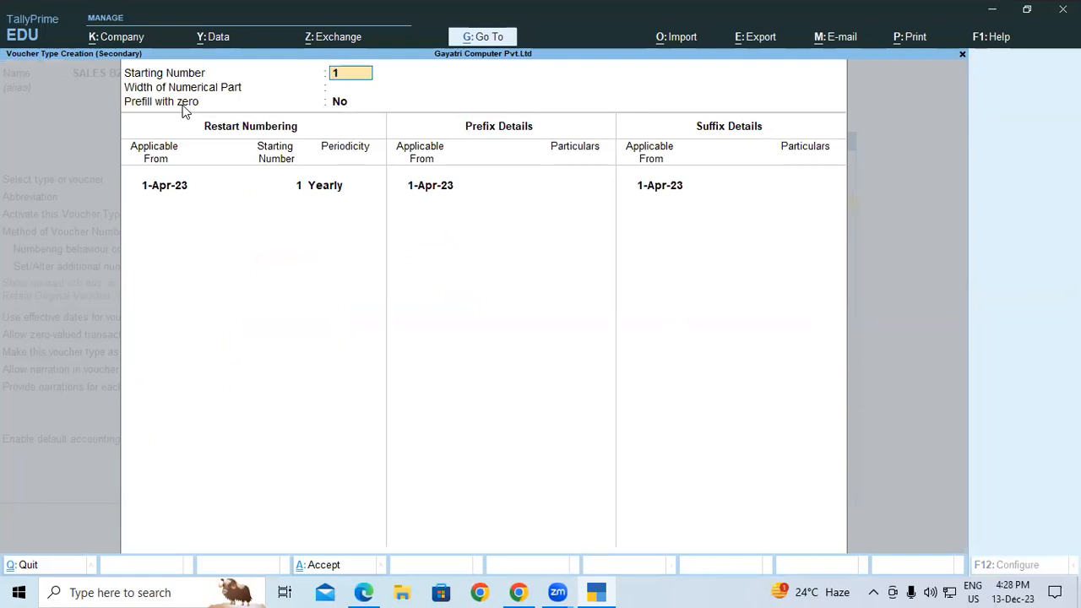
{"action": "key", "text": "Escape"}
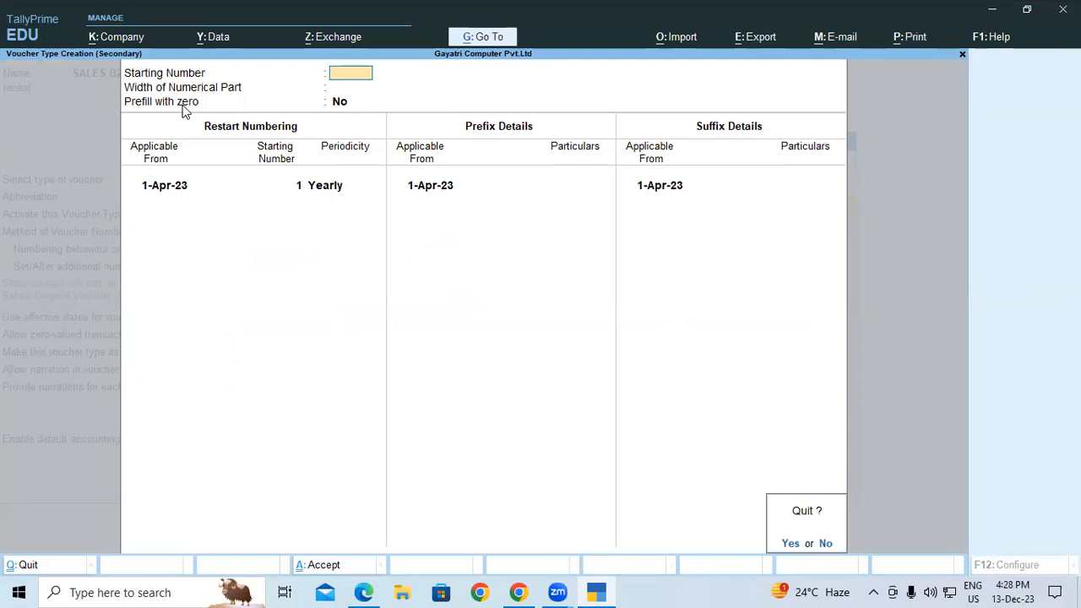
{"action": "key", "text": "y"}
{"action": "key", "text": "BackSpace"}
{"action": "key", "text": "BackSpace"}
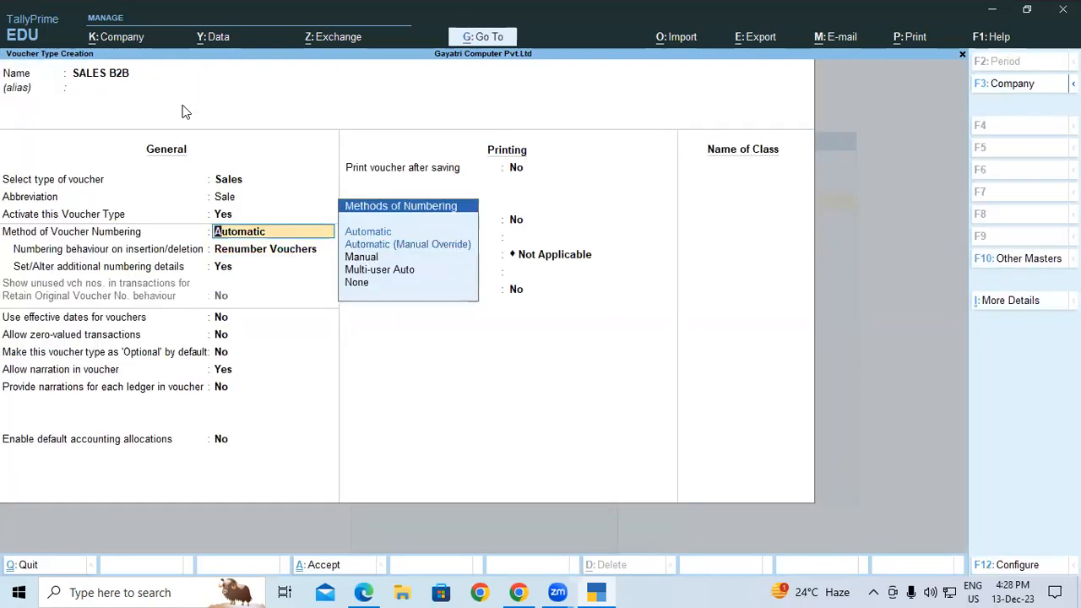
Set voucher numbering to Automatic (Manual Override), keep duplicate prevention at No, and open the additional numbering details
{"action": "key", "text": "Down"}
{"action": "key", "text": "Return"}
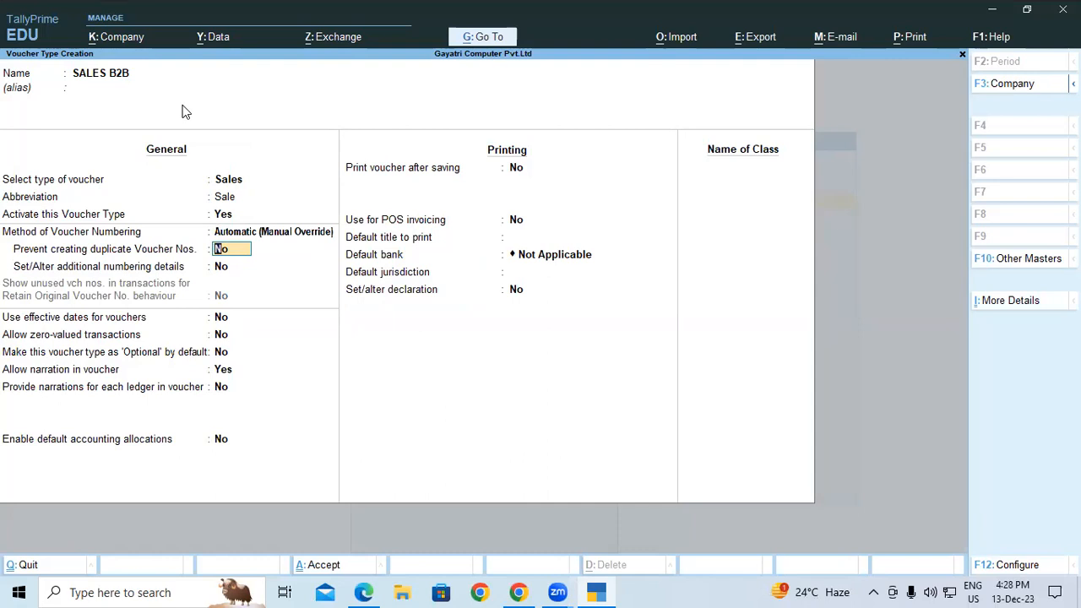
{"action": "key", "text": "Return"}
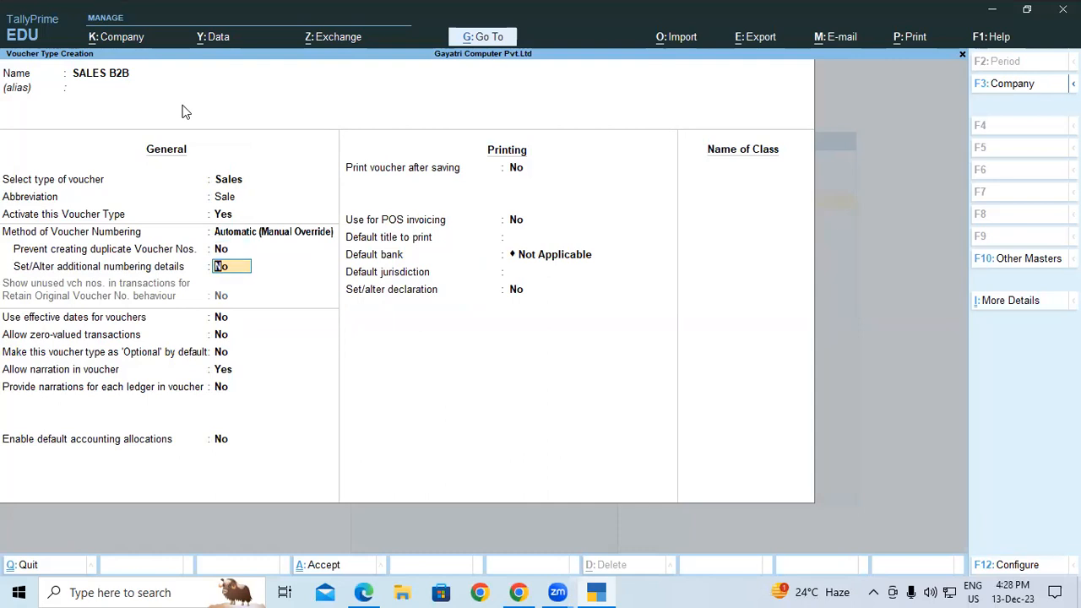
{"action": "type", "text": "y"}
{"action": "key", "text": "Return"}
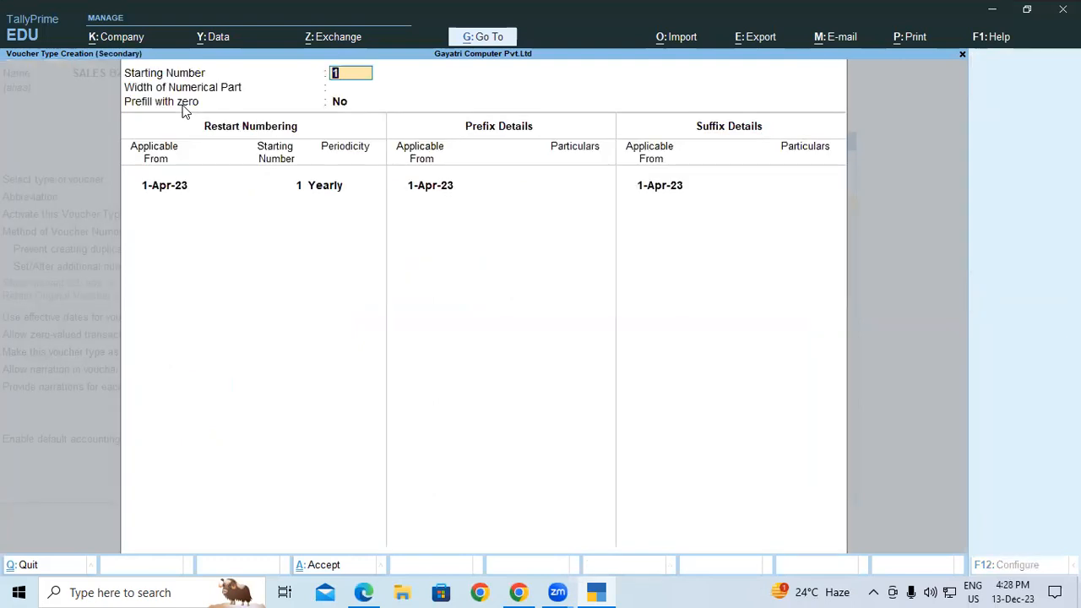
Change the voucher numbering method to Automatic with Renumber Vouchers behaviour, and open the additional numbering details
{"action": "key", "text": "Escape"}
{"action": "key", "text": "y"}
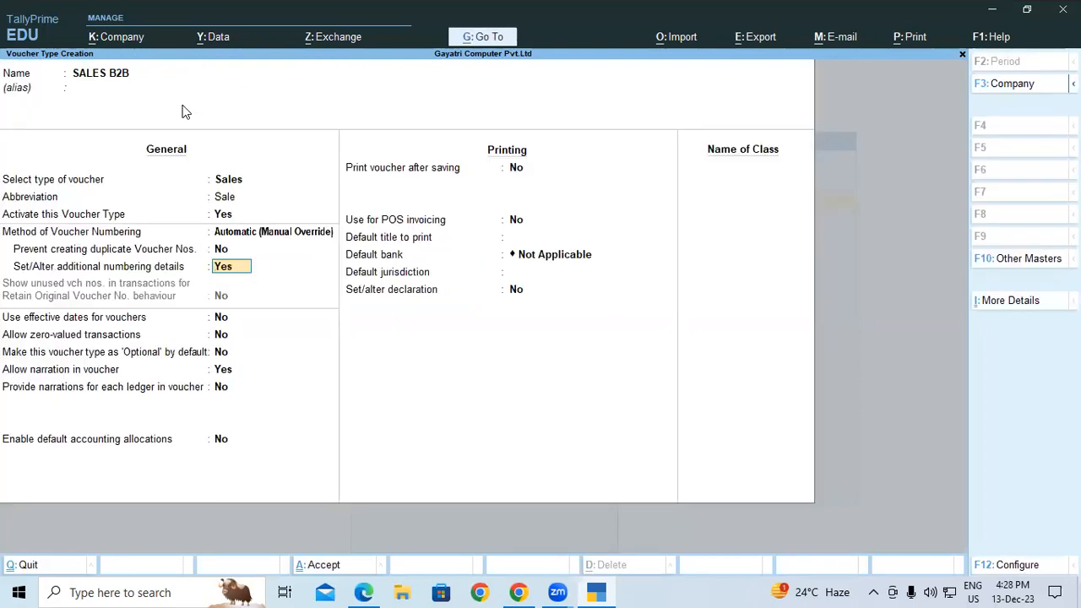
{"action": "key", "text": "Up"}
{"action": "key", "text": "Up"}
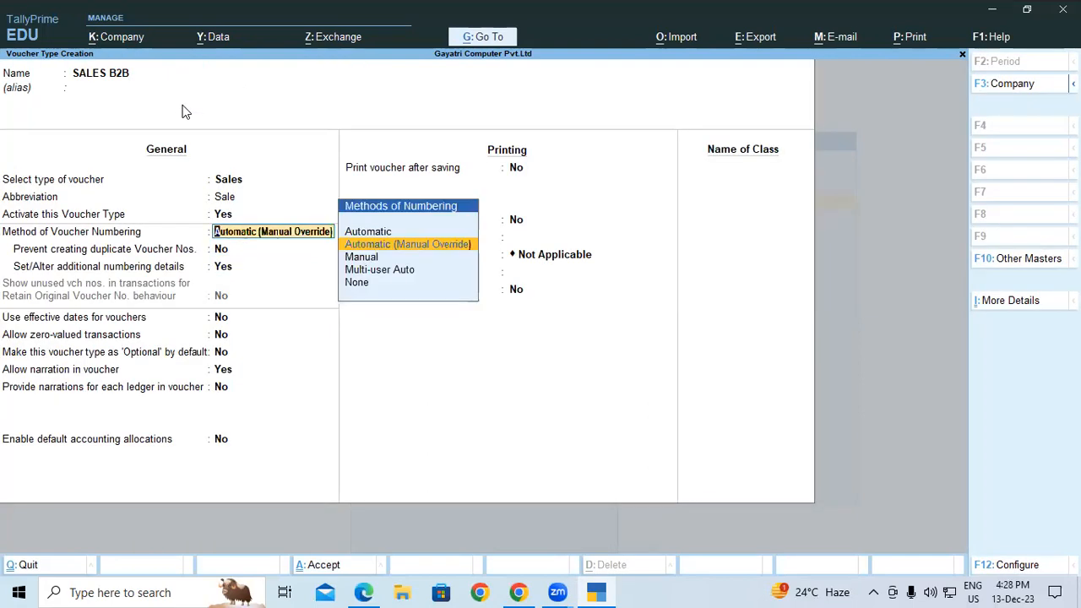
{"action": "key", "text": "Up"}
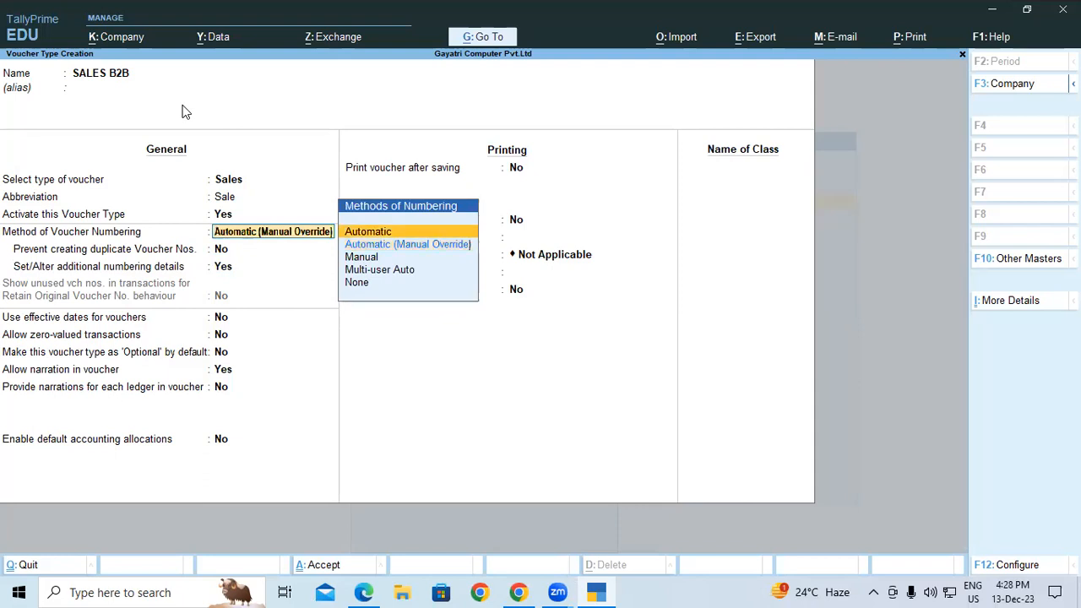
{"action": "key", "text": "Return"}
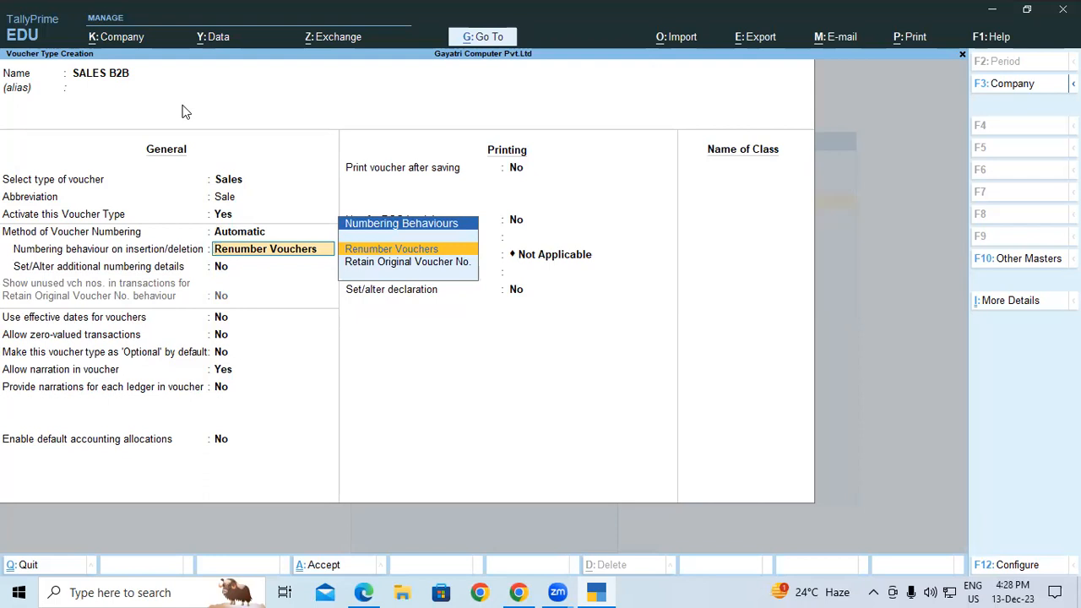
{"action": "key", "text": "Return"}
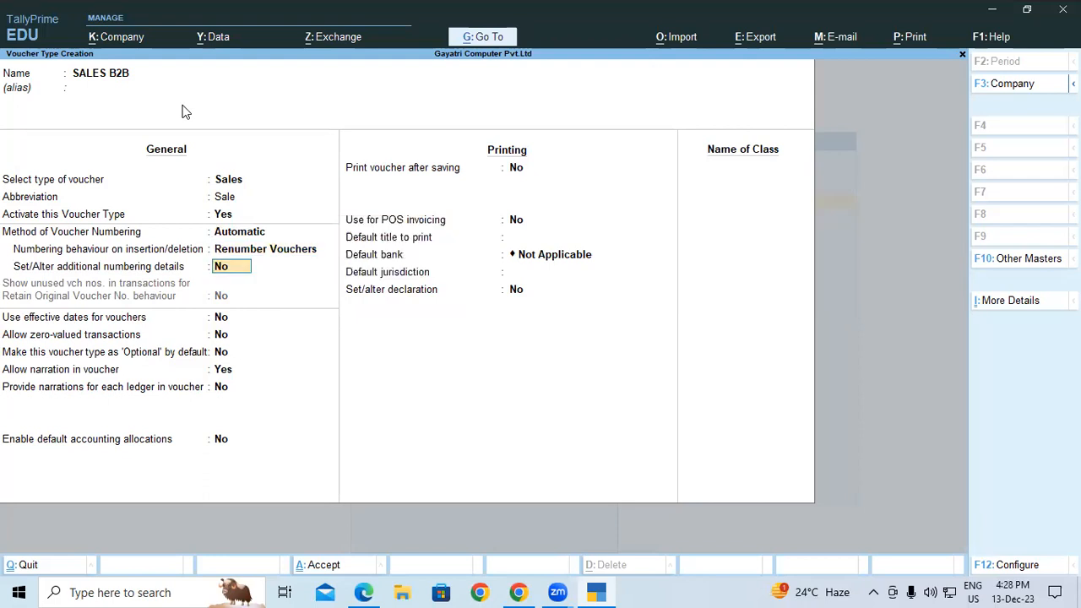
{"action": "type", "text": "Y"}
{"action": "key", "text": "Return"}
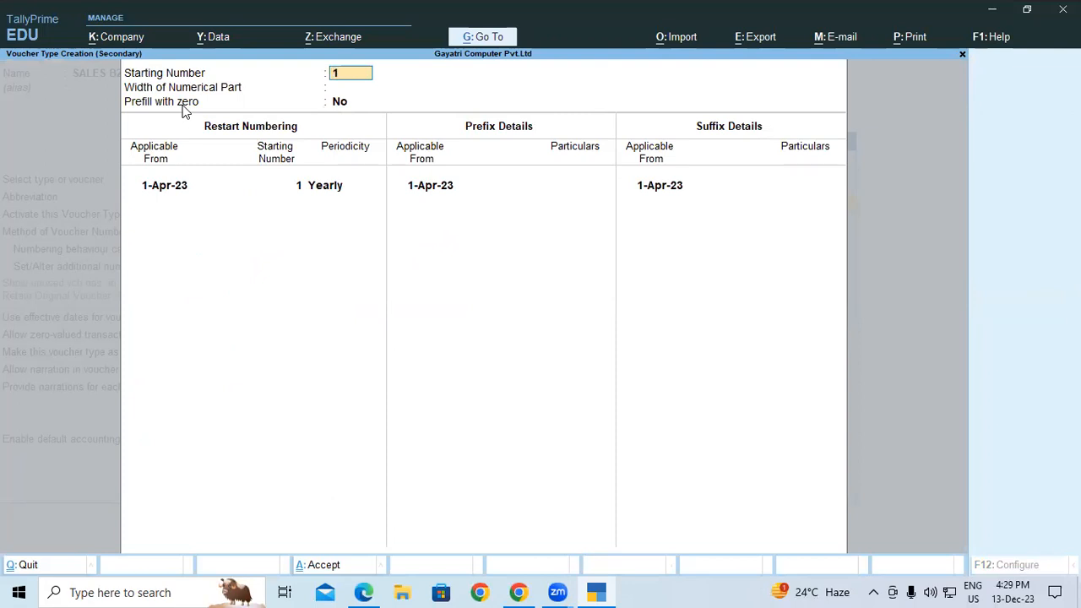
Keep the starting number at 1, set the width of the numerical part to 3, and enable prefilling with zero
{"action": "key", "text": "Return"}
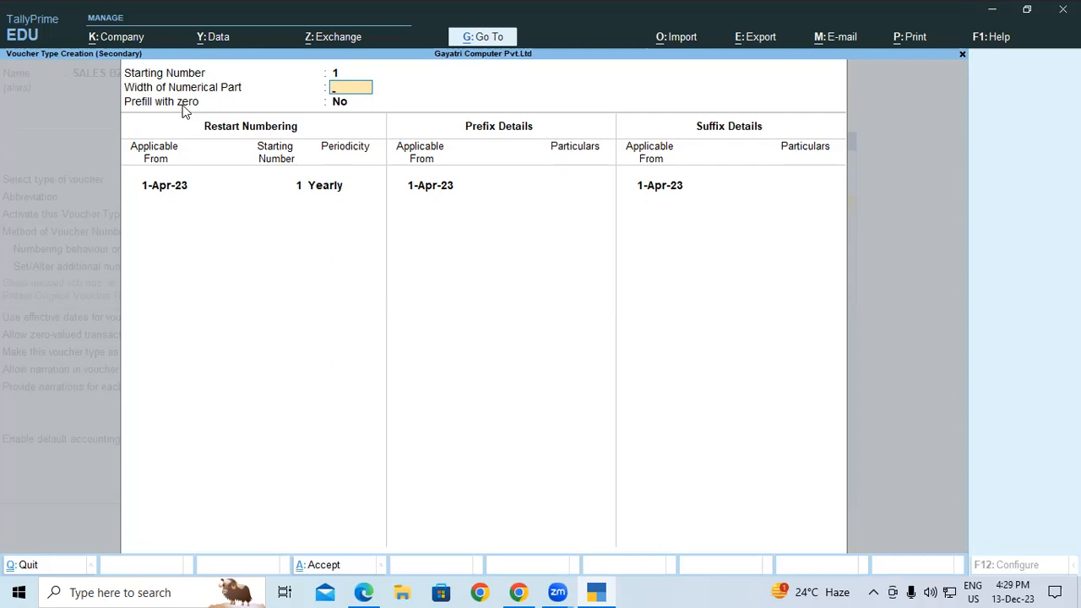
{"action": "type", "text": "3"}
{"action": "key", "text": "Return"}
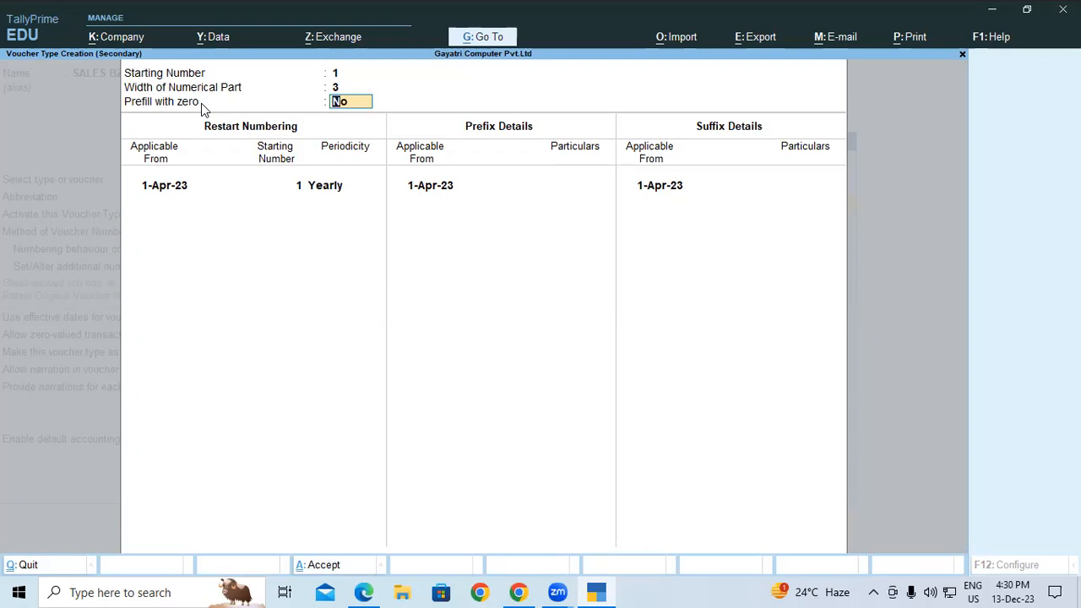
{"action": "type", "text": "y"}
{"action": "key", "text": "Return"}
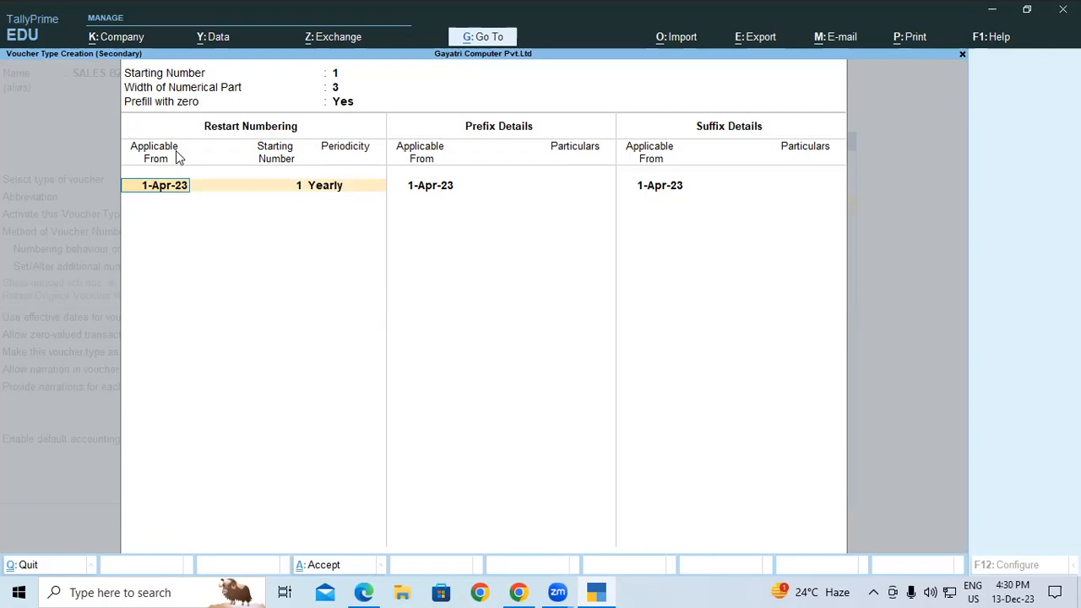
Restart the numbering Yearly from 1-Apr-23 with starting number 1, leaving no further restart entries
{"action": "key", "text": "Return"}
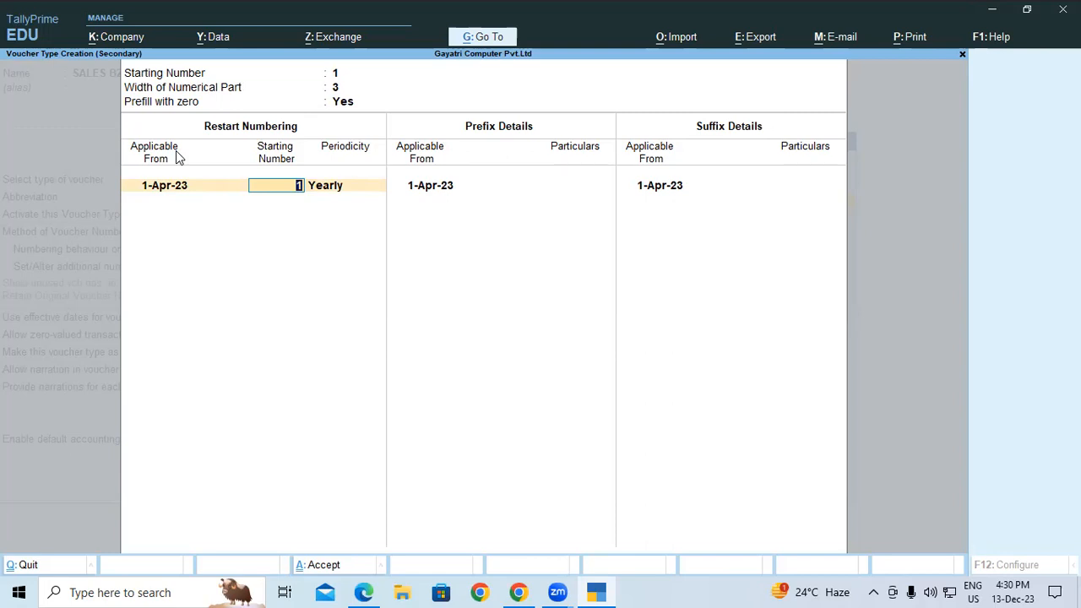
{"action": "key", "text": "Return"}
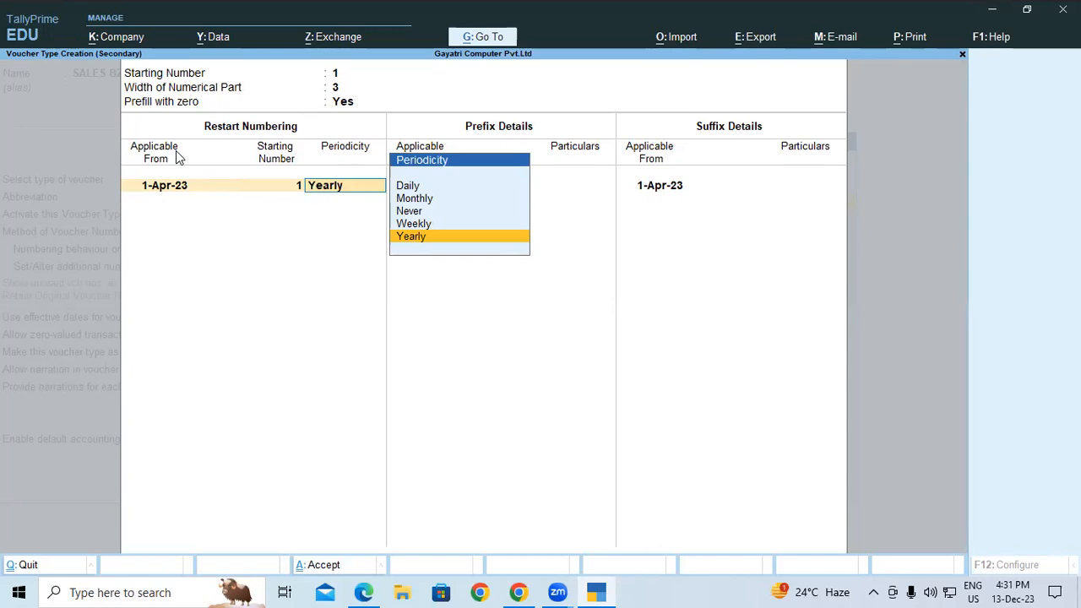
{"action": "key", "text": "Up"}
{"action": "key", "text": "Up"}
{"action": "key", "text": "Up"}
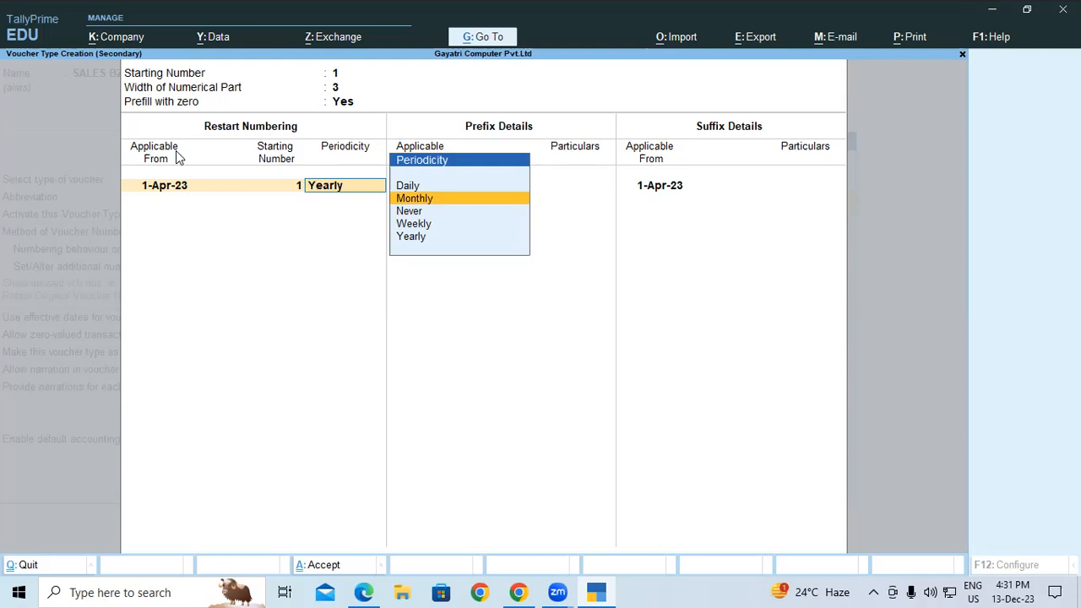
{"action": "key", "text": "Down"}
{"action": "key", "text": "Down"}
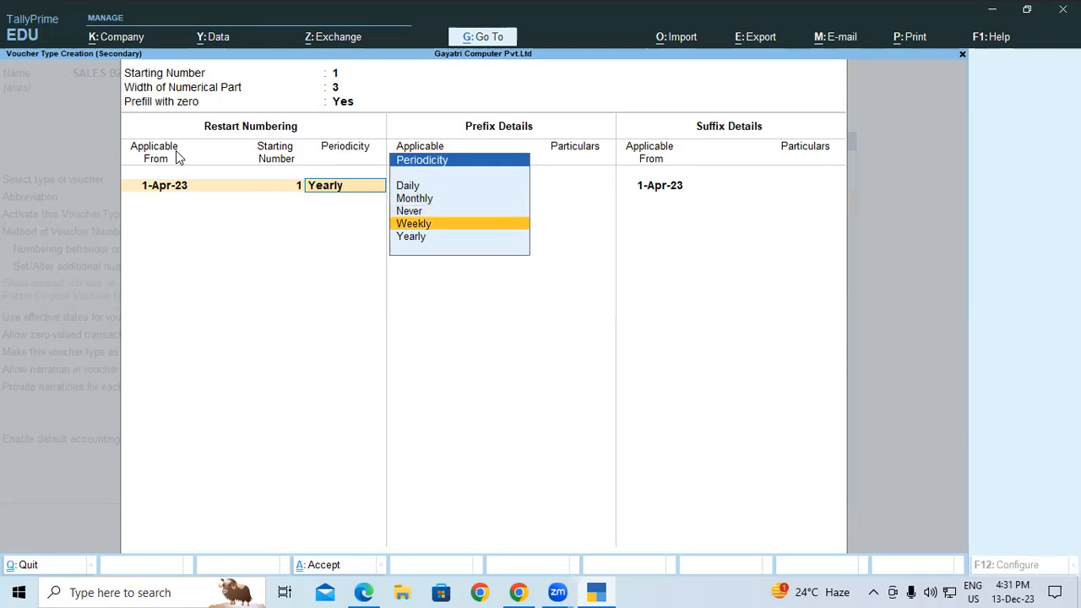
{"action": "key", "text": "Down"}
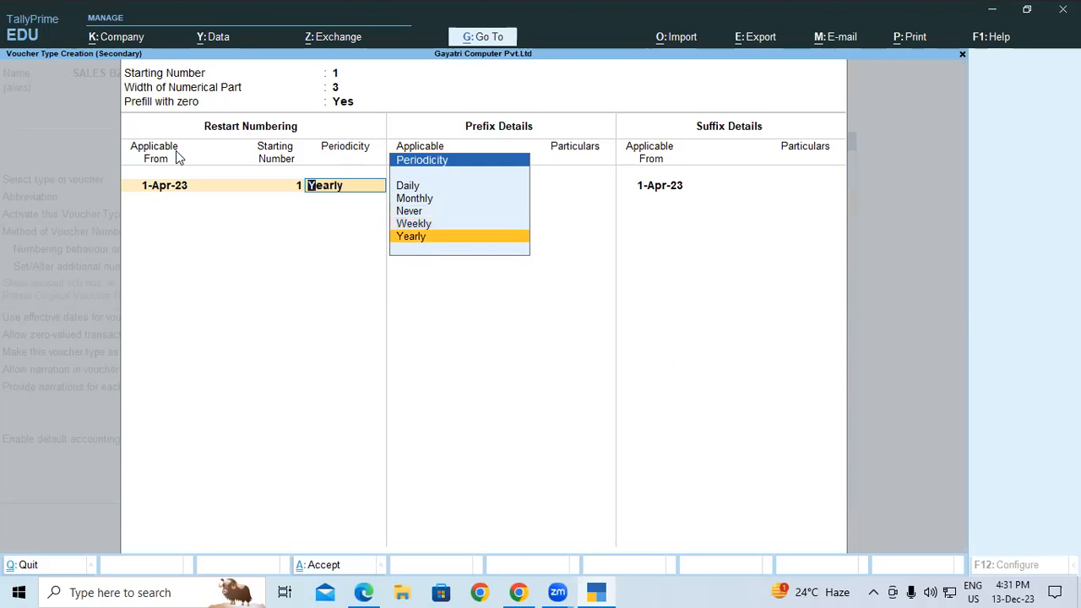
{"action": "key", "text": "Return"}
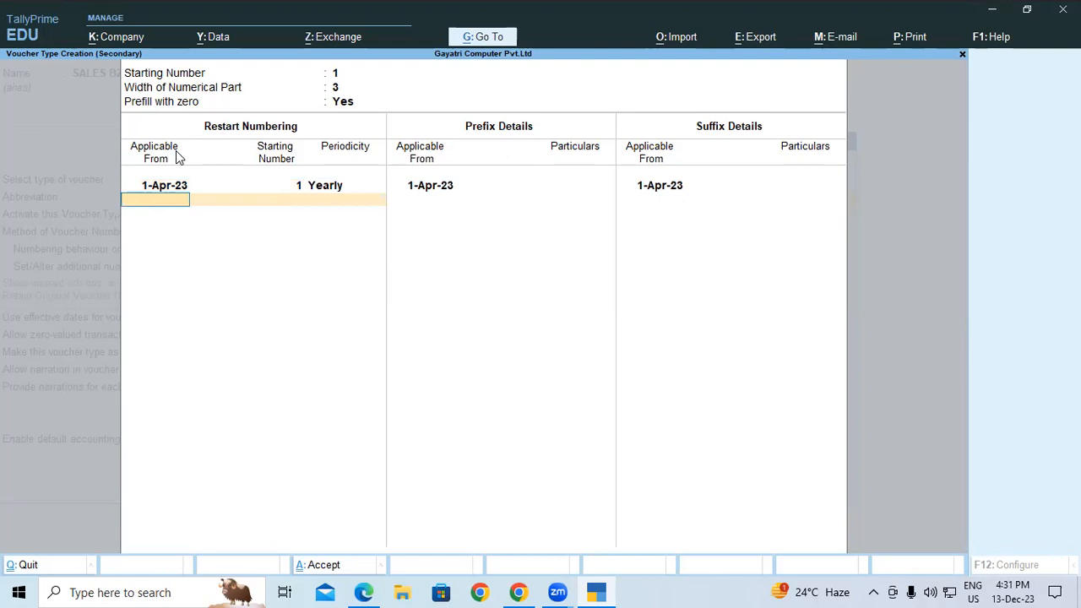
{"action": "key", "text": "Return"}
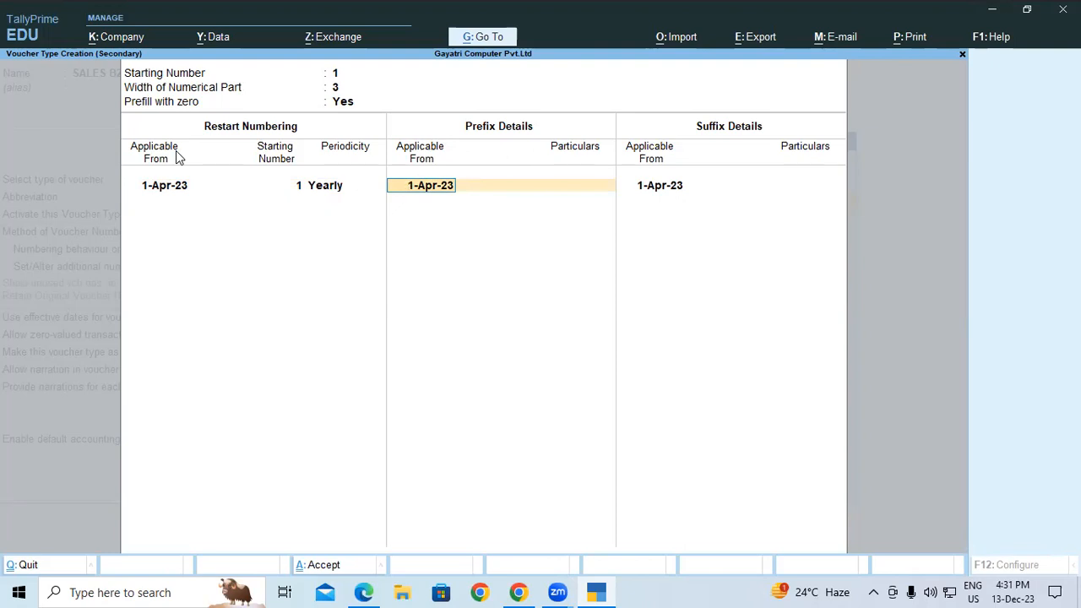
Set the voucher number prefix to B2B- and the suffix to -2023, both applicable from 1-Apr-23
{"action": "key", "text": "Return"}
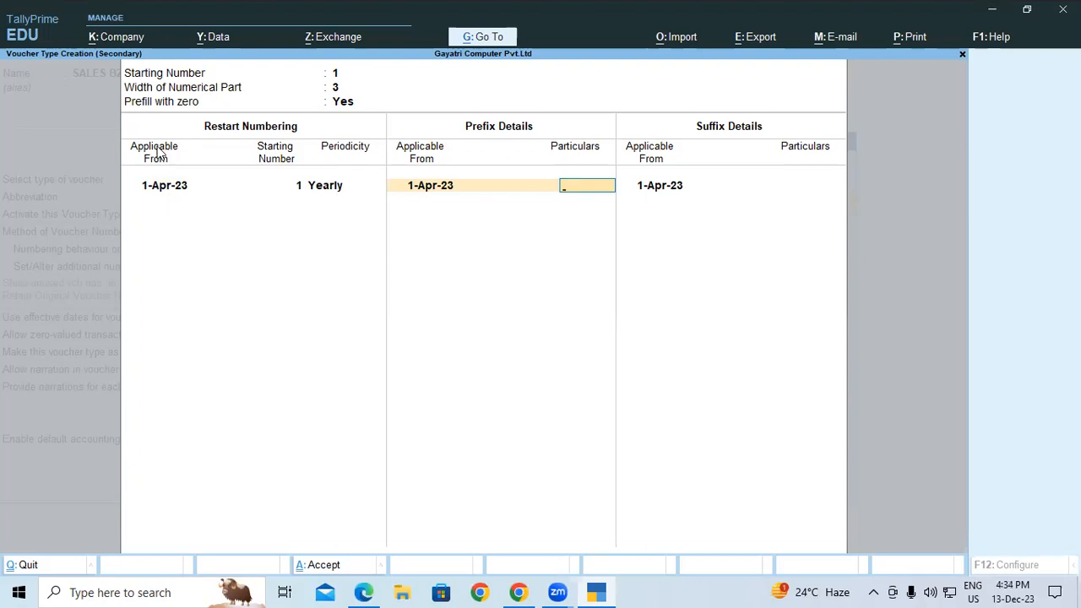
{"action": "type", "text": "B2B-"}
{"action": "key", "text": "Return"}
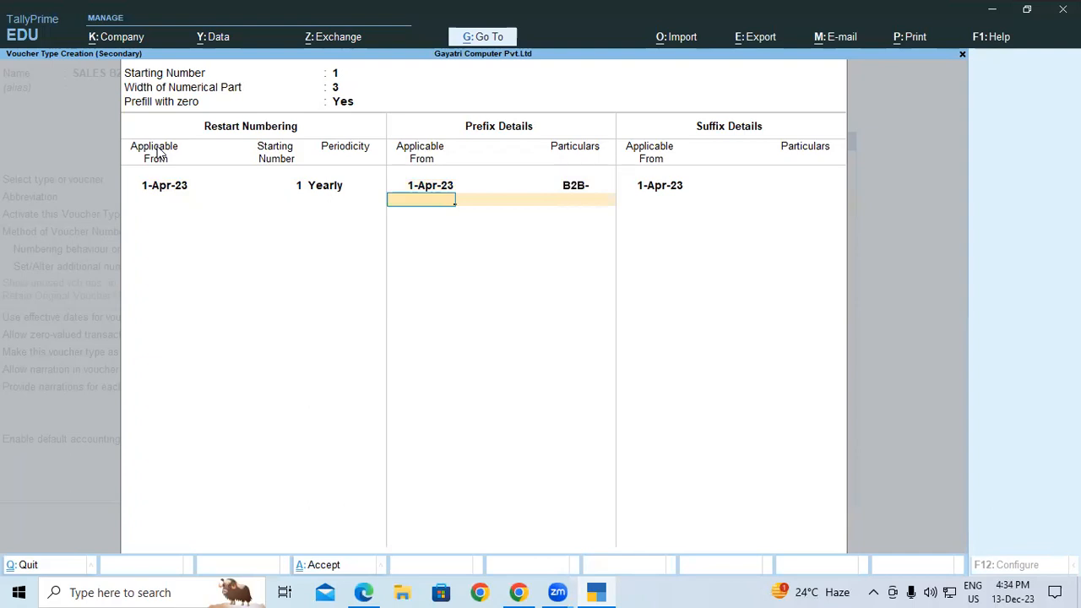
{"action": "key", "text": "Return"}
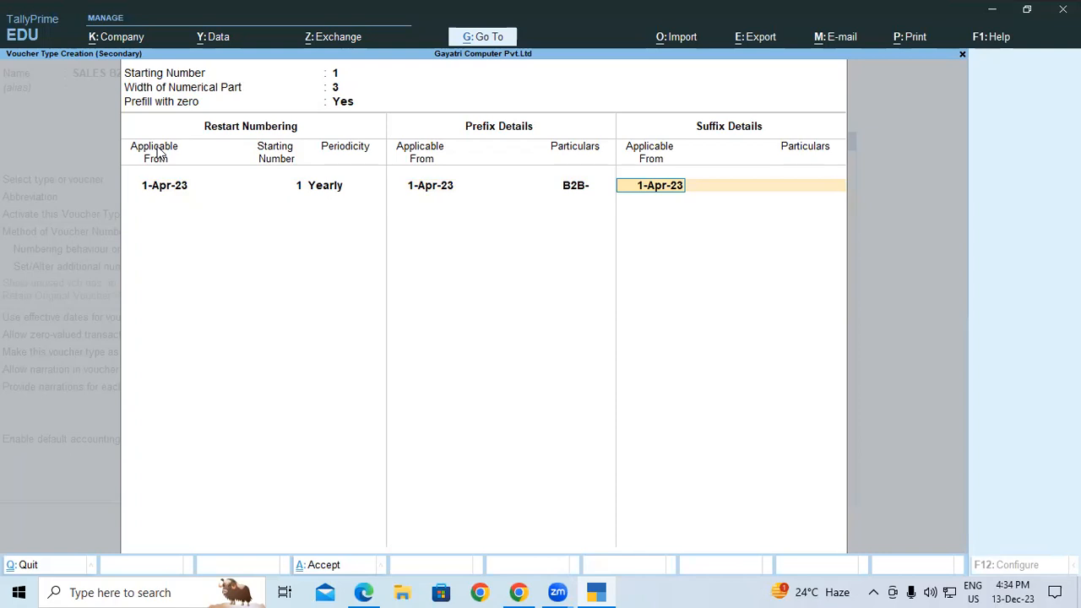
{"action": "key", "text": "Return"}
{"action": "type", "text": "-2023"}
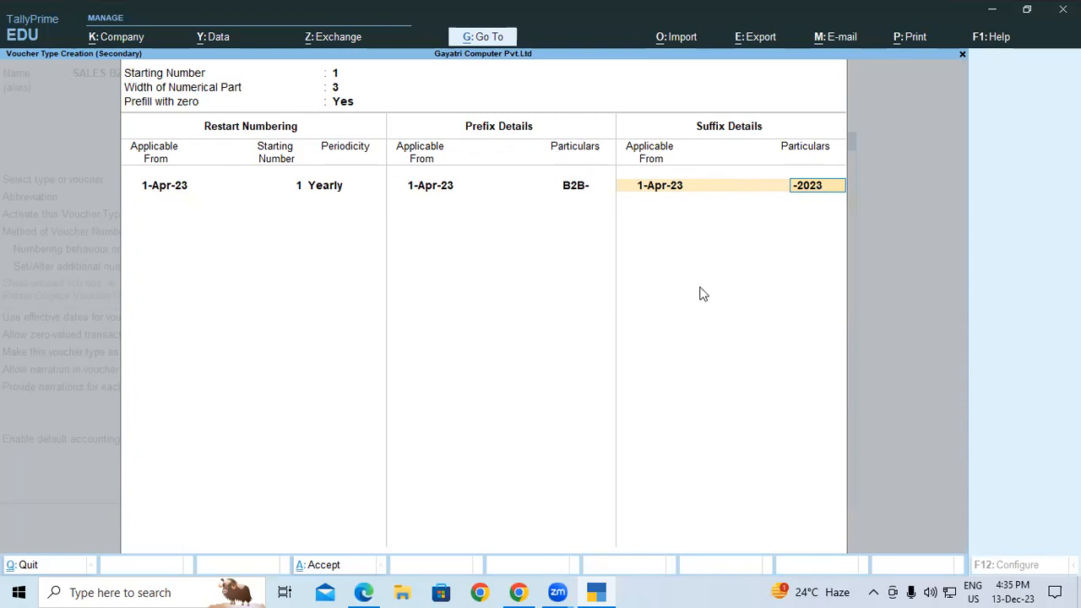
{"action": "key", "text": "Return"}
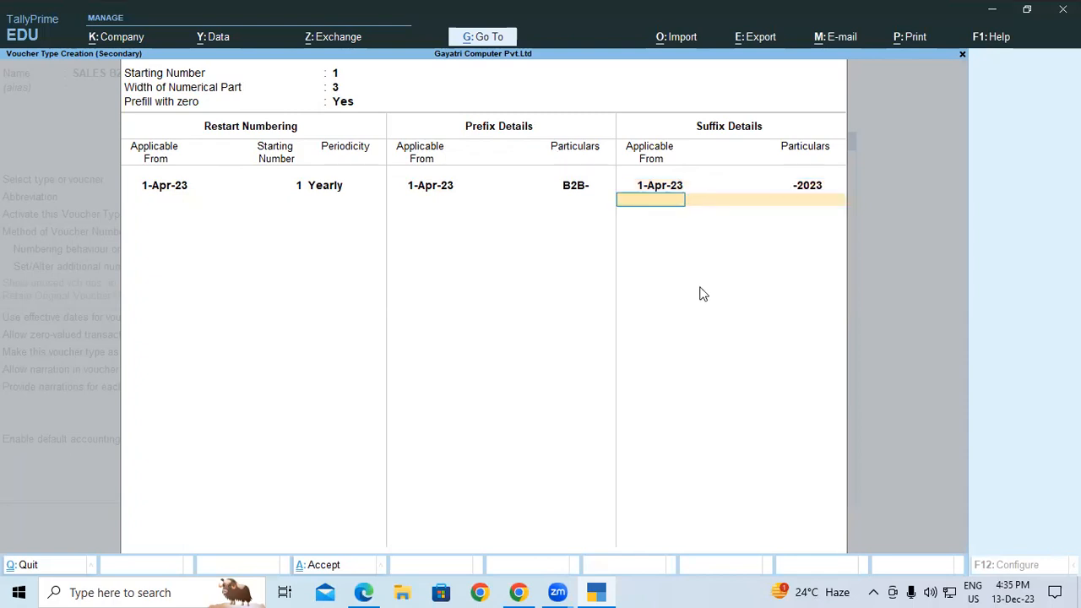
{"action": "key", "text": "Return"}
Accept the default values for the remaining general and printing settings, up to the name of class
{"action": "key", "text": "Return"}
{"action": "key", "text": "Return"}
{"action": "key", "text": "Return"}
{"action": "key", "text": "Return"}
{"action": "key", "text": "Return"}
{"action": "key", "text": "Return"}
{"action": "key", "text": "Return"}
{"action": "key", "text": "Return"}
{"action": "key", "text": "Return"}
{"action": "key", "text": "Return"}
{"action": "key", "text": "Return"}
{"action": "key", "text": "Return"}
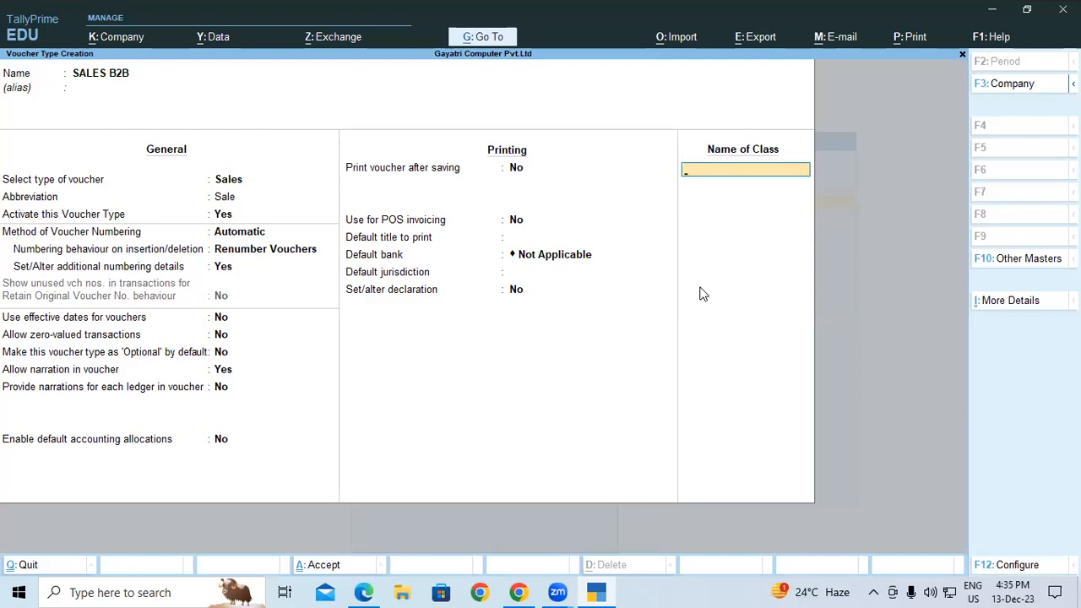
Add a voucher class named SALES LOCAL without excluding or including any specific groups
{"action": "type", "text": "SALES LOCAL"}
{"action": "key", "text": "Return"}
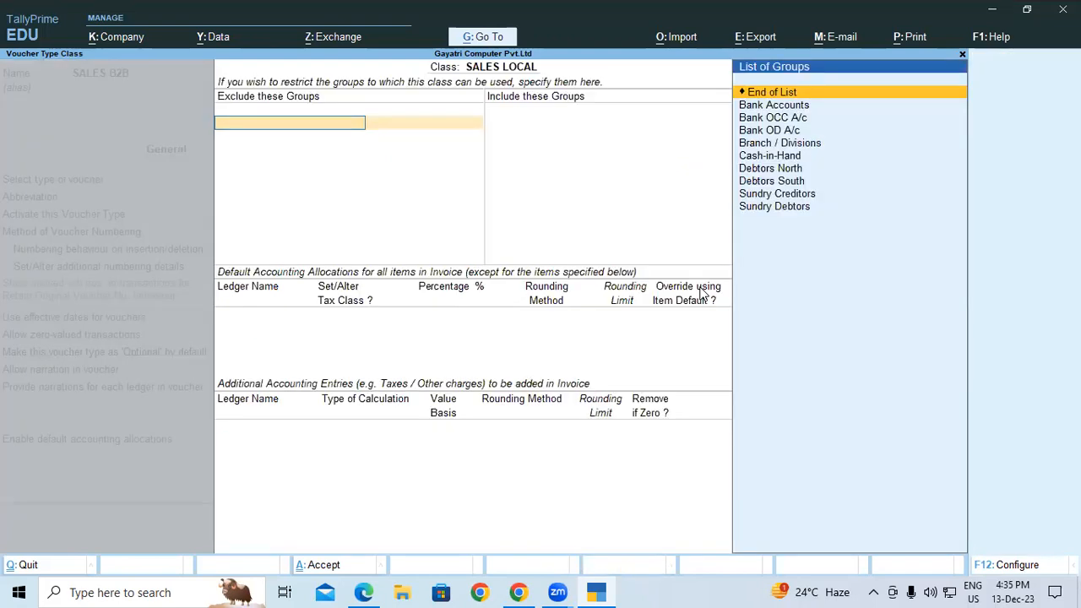
{"action": "key", "text": "Return"}
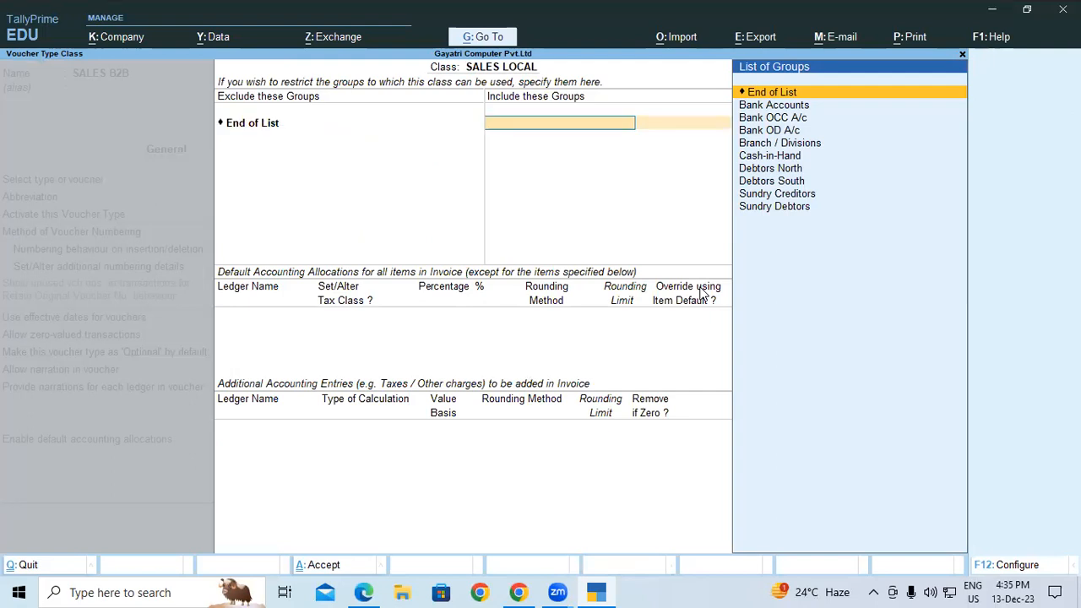
{"action": "key", "text": "Return"}
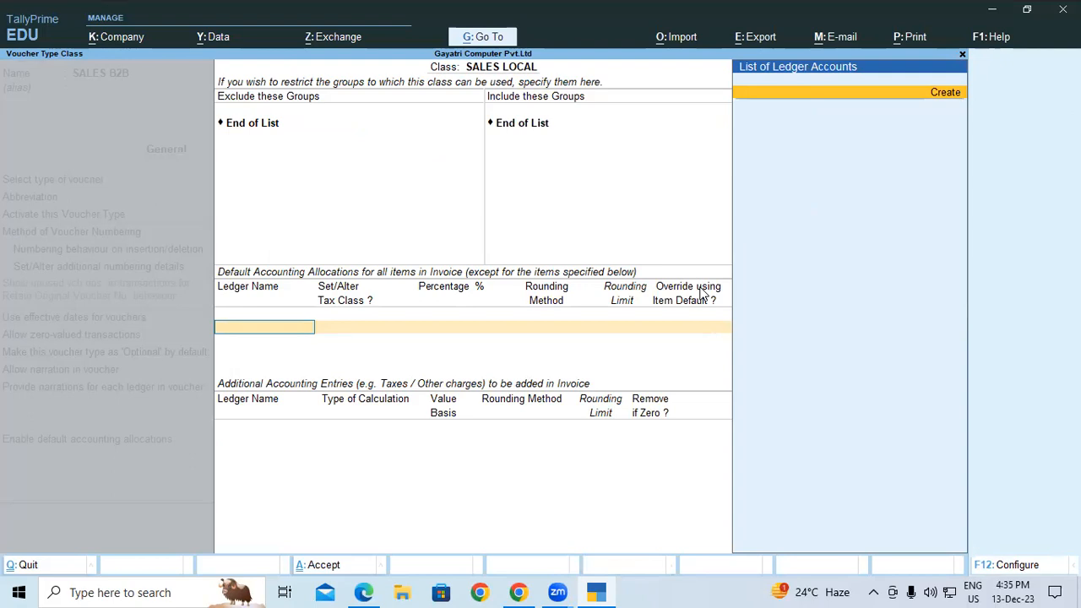
Start a new ledger named SALES LOCAL under Sales Accounts from the class's default accounting allocations
{"action": "key", "text": "alt+c"}
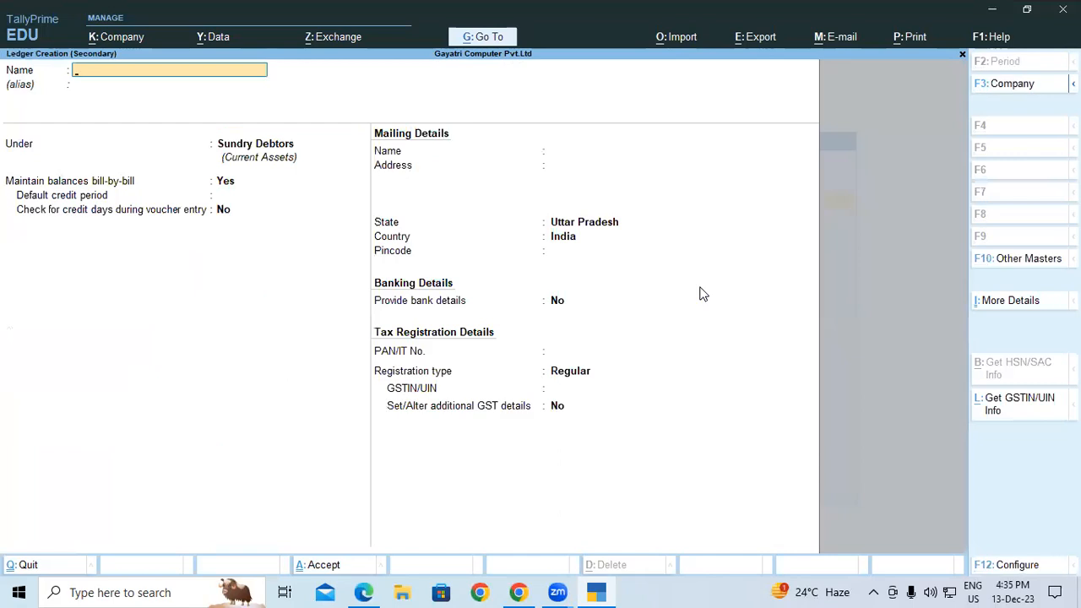
{"action": "type", "text": "SALES LOCAL"}
{"action": "key", "text": "Return"}
{"action": "key", "text": "Return"}
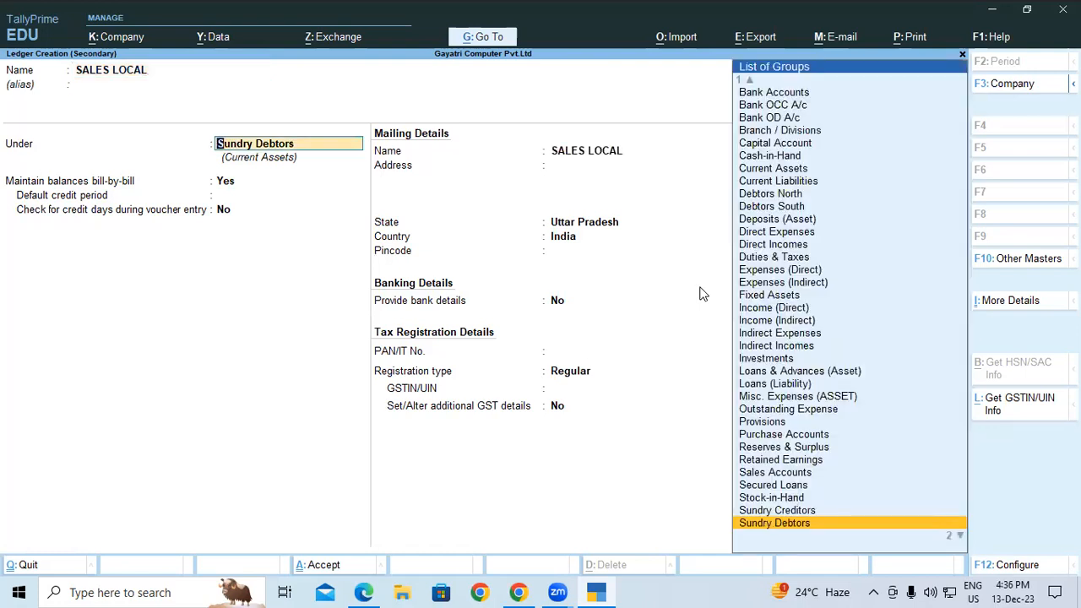
{"action": "type", "text": "SALES"}
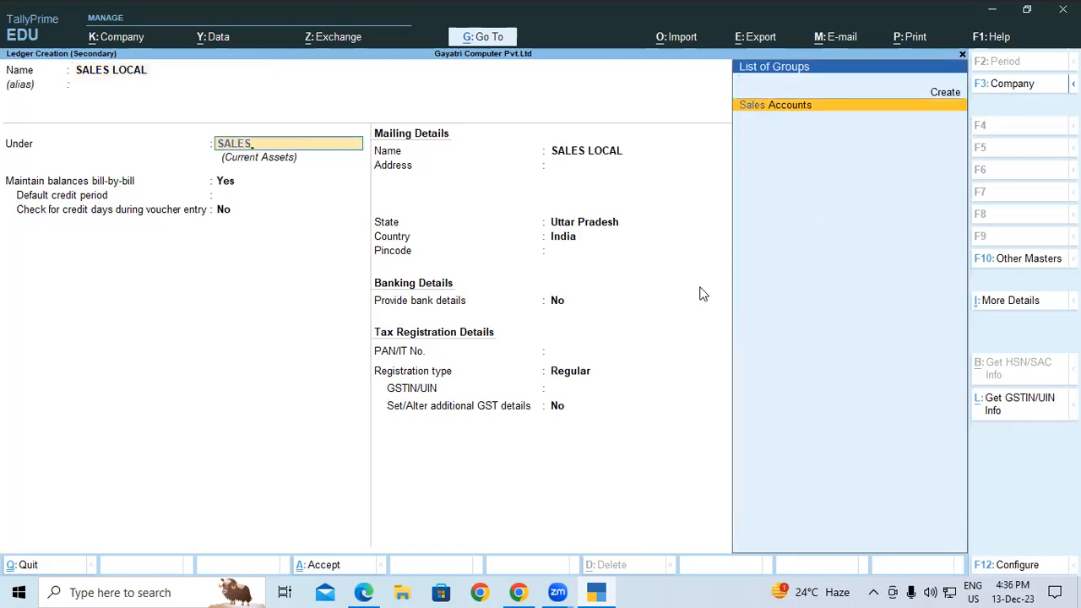
{"action": "key", "text": "Return"}
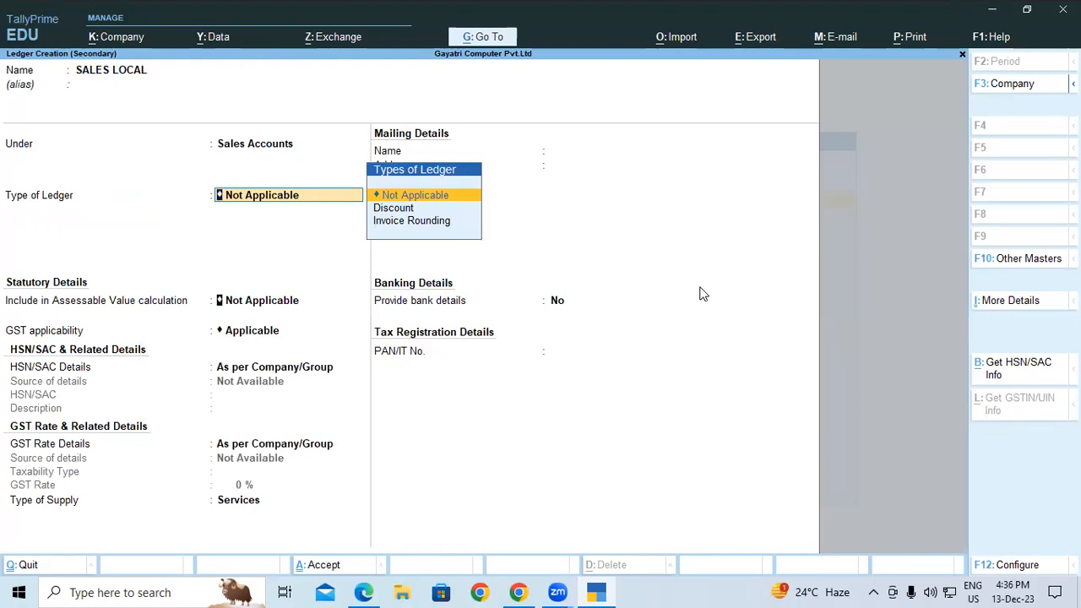
Keep GST applicable with details as per company/group, set the type of supply to Goods, and save the SALES LOCAL ledger without bank details
{"action": "key", "text": "Return"}
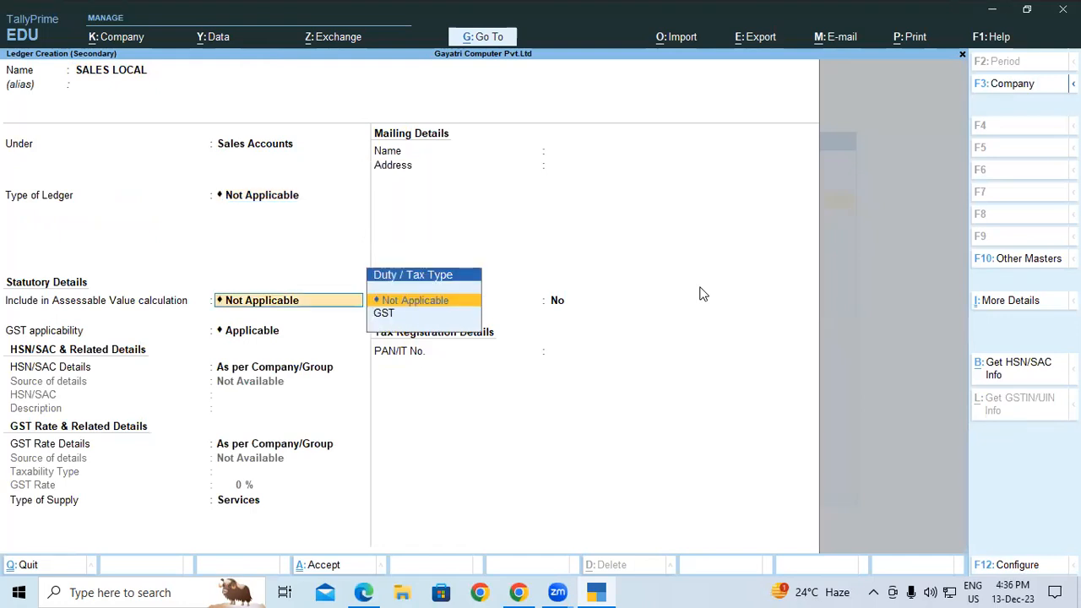
{"action": "key", "text": "Return"}
{"action": "key", "text": "Return"}
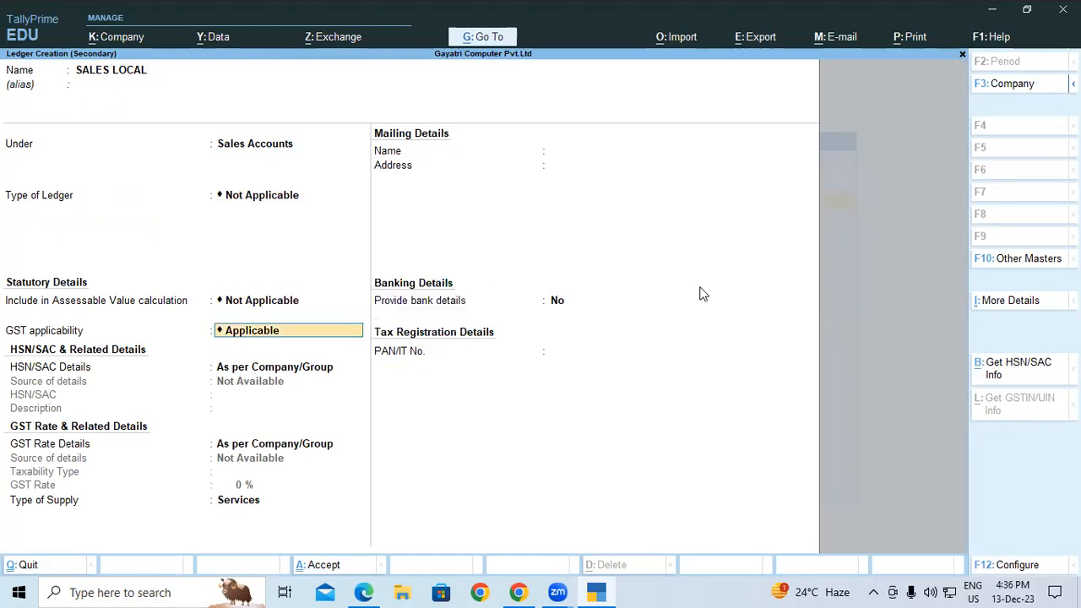
{"action": "key", "text": "Return"}
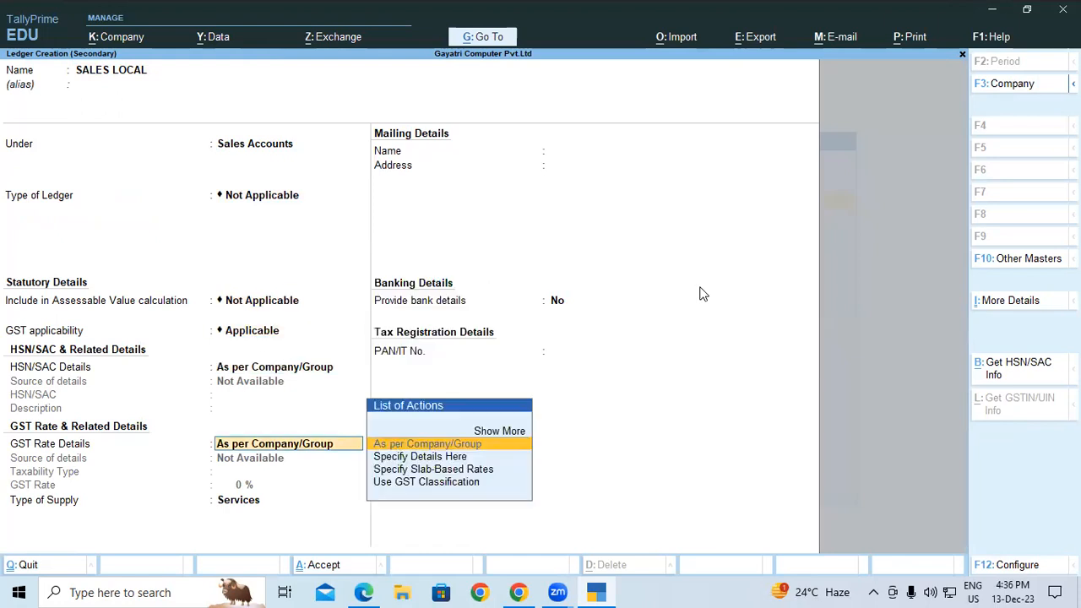
{"action": "key", "text": "Return"}
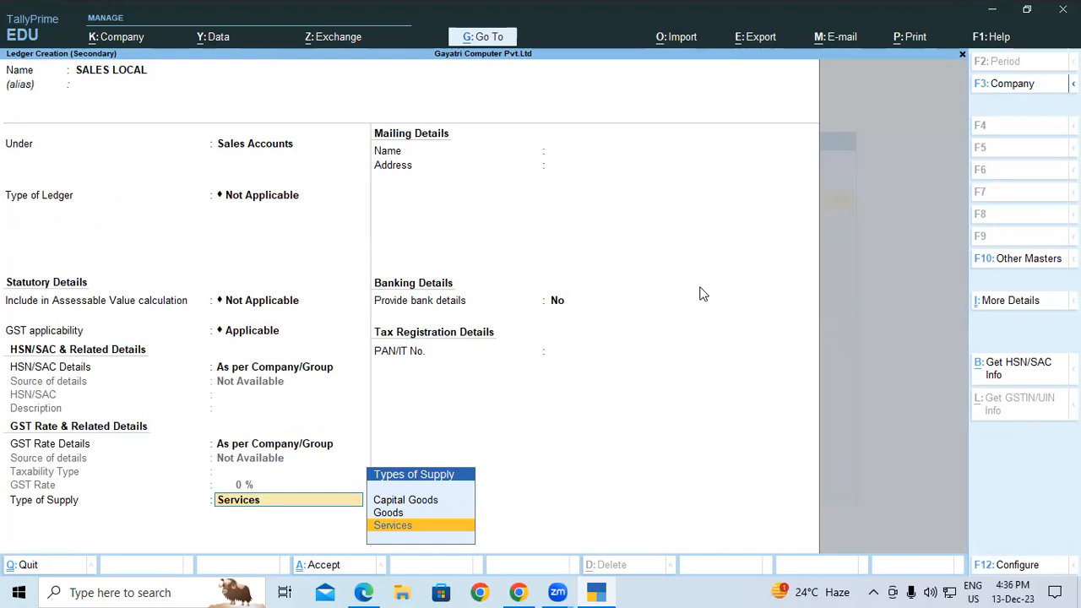
{"action": "key", "text": "Up"}
{"action": "key", "text": "Return"}
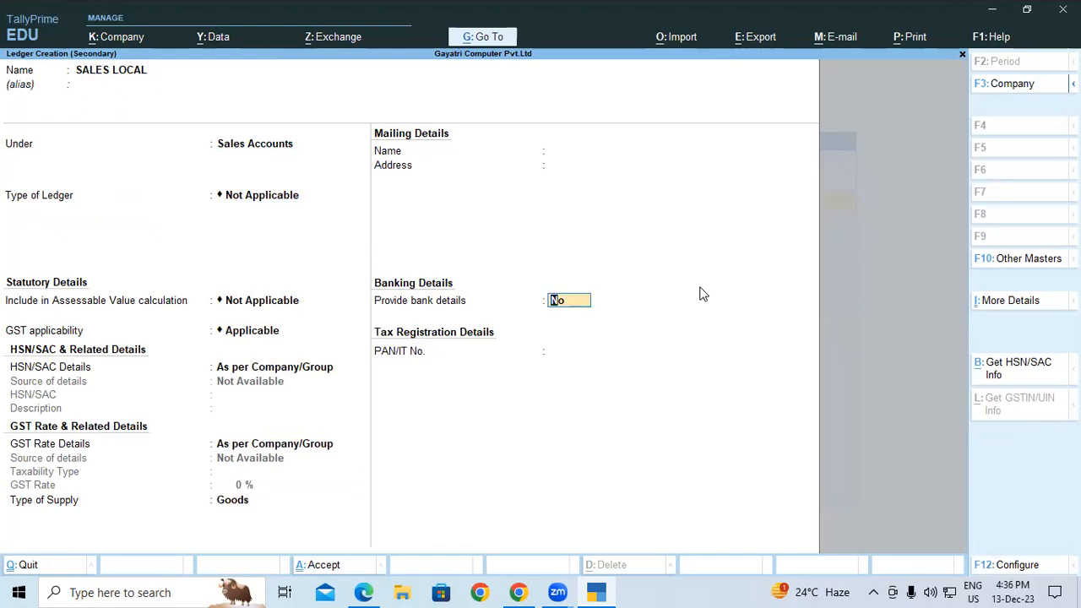
{"action": "key", "text": "Return"}
{"action": "key", "text": "Return"}
{"action": "key", "text": "Return"}
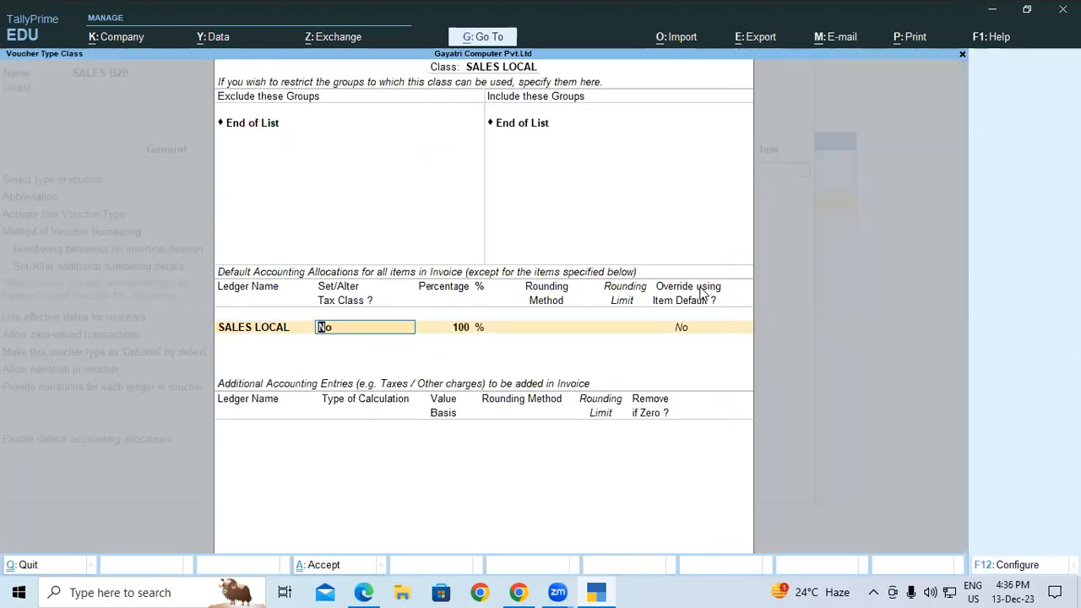
Keep the SALES LOCAL allocation at 100% without altering the tax class or overriding it with item defaults
{"action": "key", "text": "Return"}
{"action": "key", "text": "Return"}
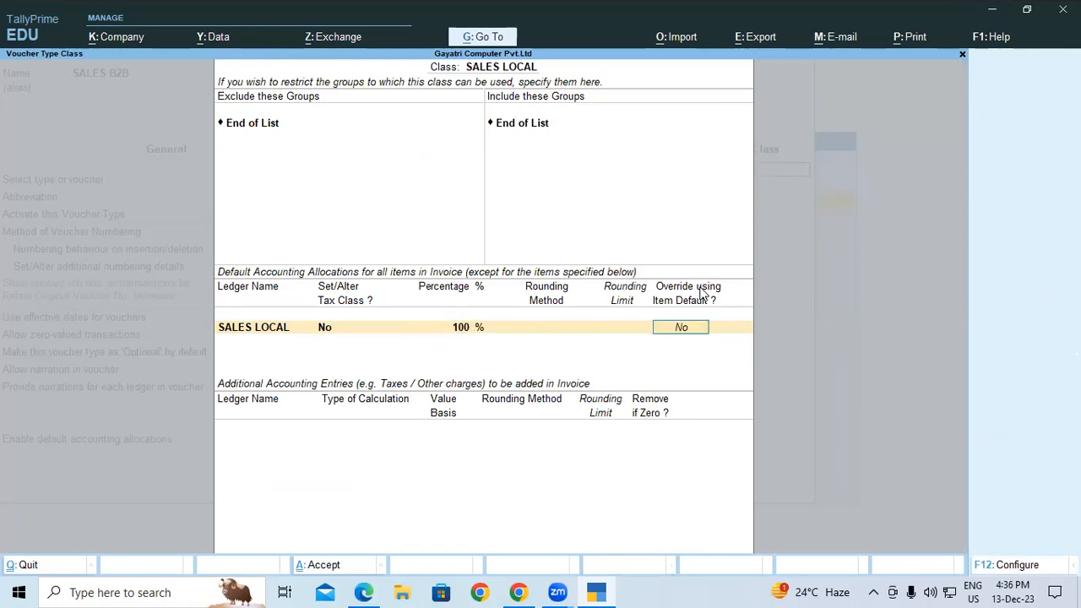
{"action": "key", "text": "Return"}
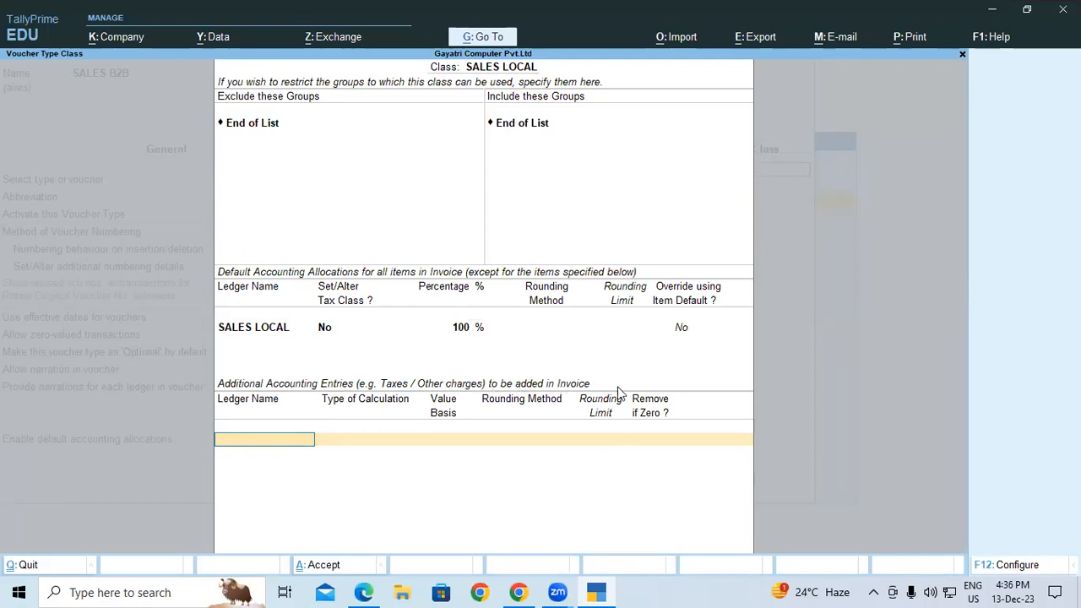
Add Central Tax and State Tax as additional accounting entries of the SALES LOCAL class, both removed if zero
{"action": "type", "text": "C"}
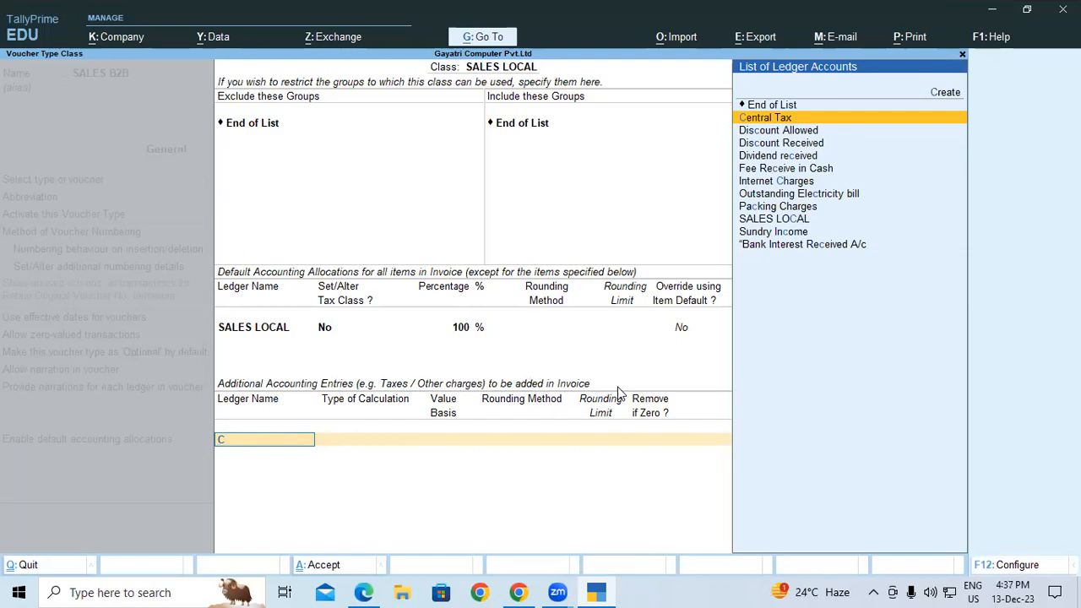
{"action": "key", "text": "Return"}
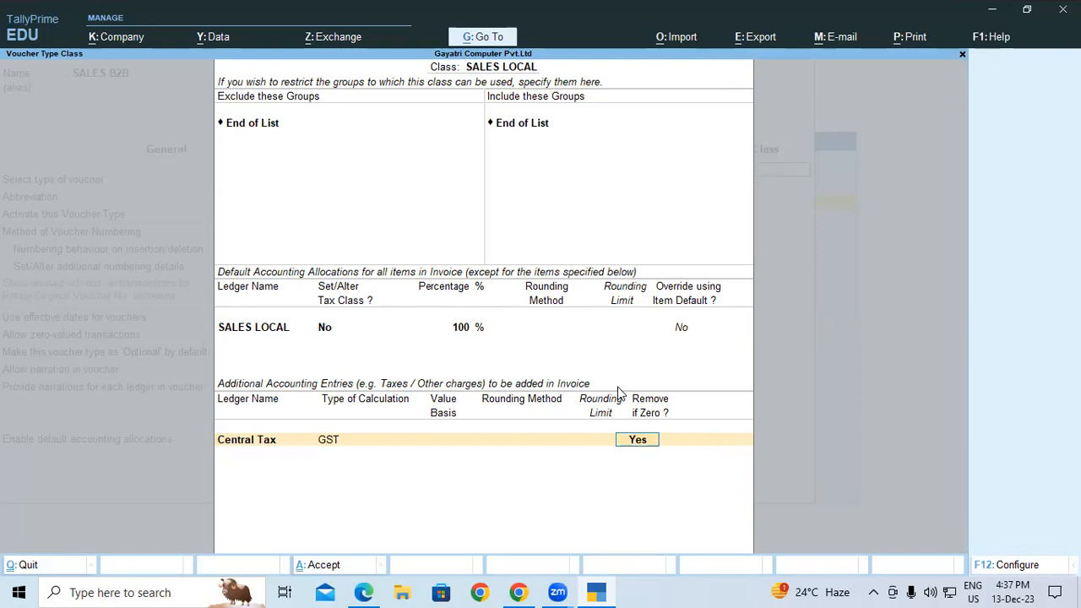
{"action": "key", "text": "Return"}
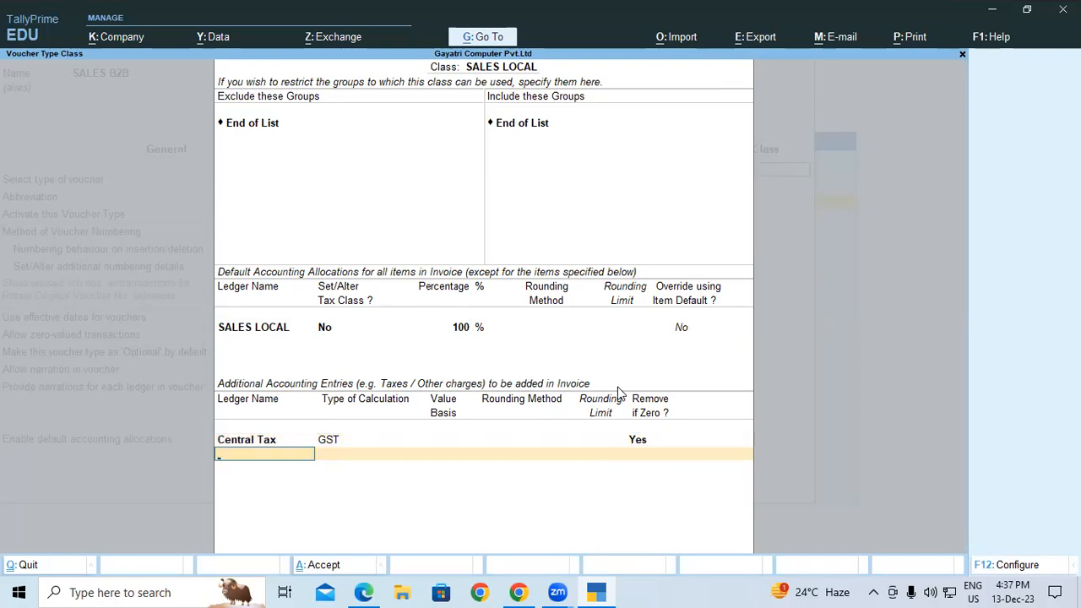
{"action": "type", "text": "STA"}
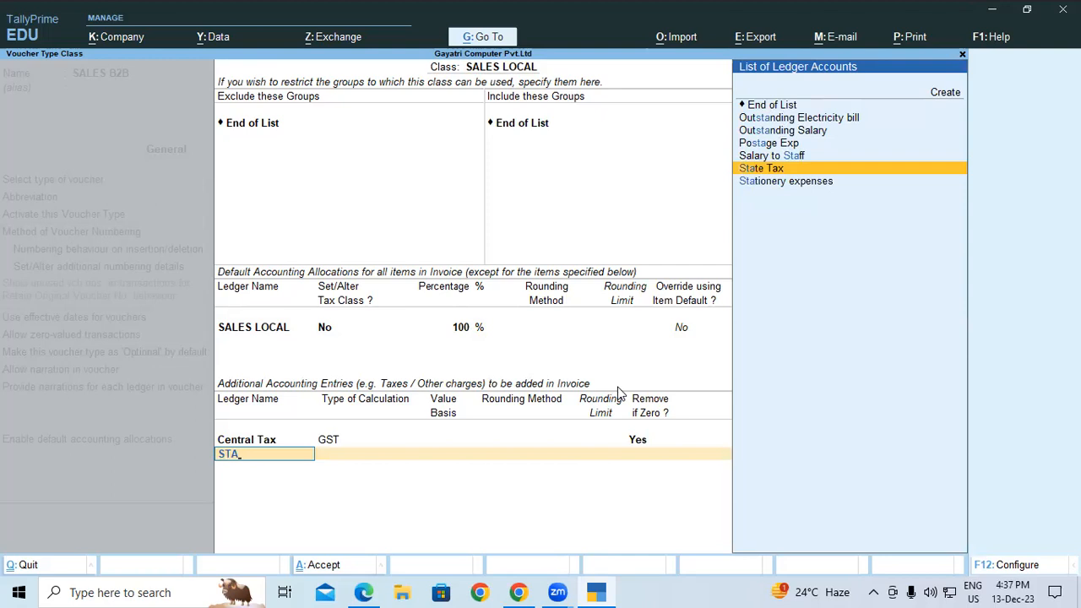
{"action": "key", "text": "Return"}
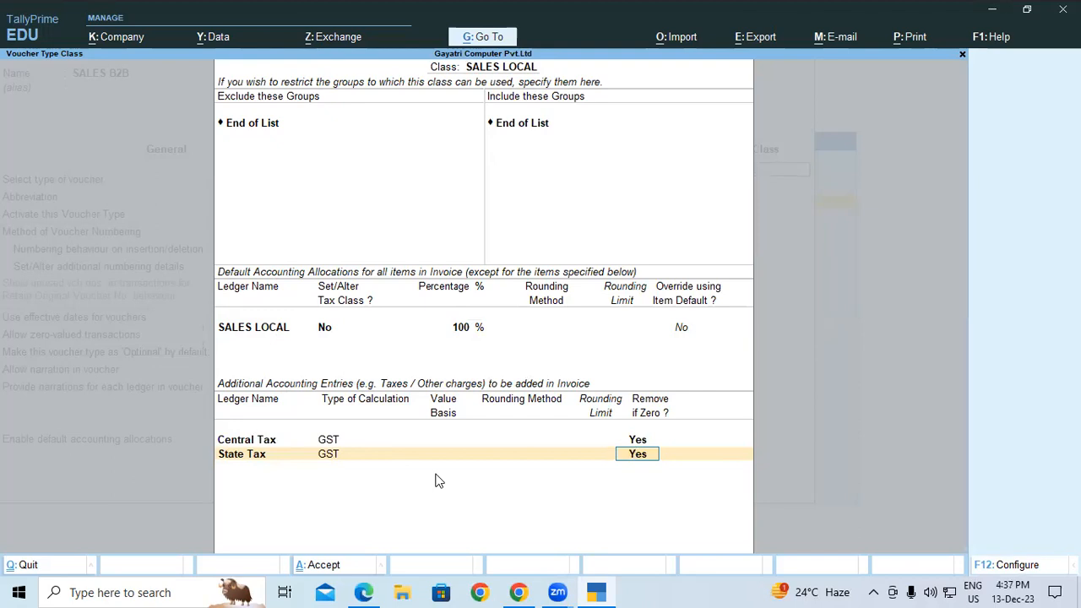
{"action": "key", "text": "Return"}
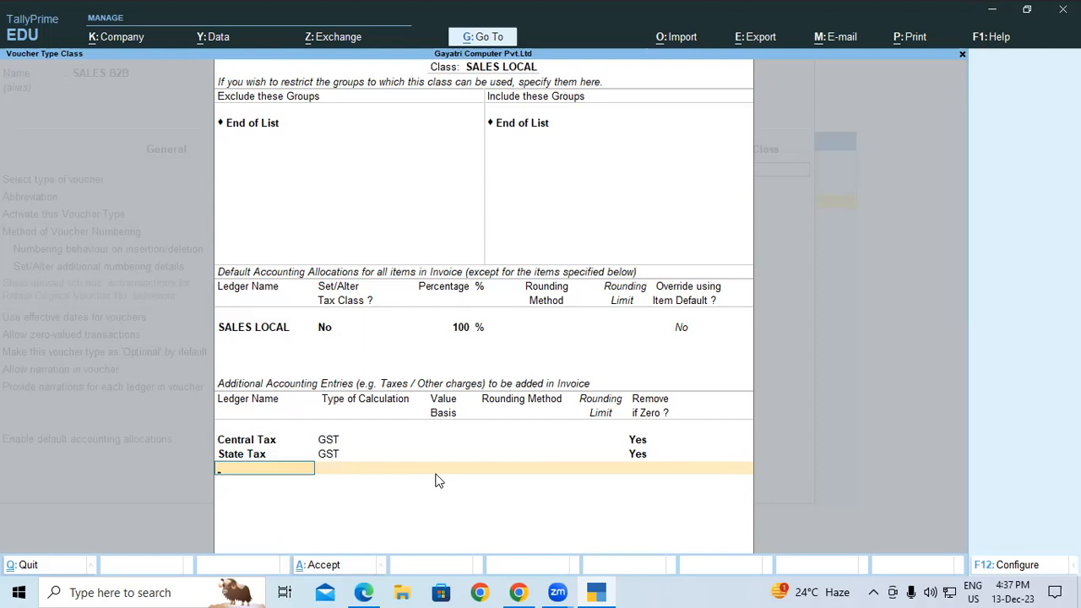
Add Round Off to the SALES LOCAL class's additional entries, calculated As Total Amount Rounding
{"action": "type", "text": "ROU"}
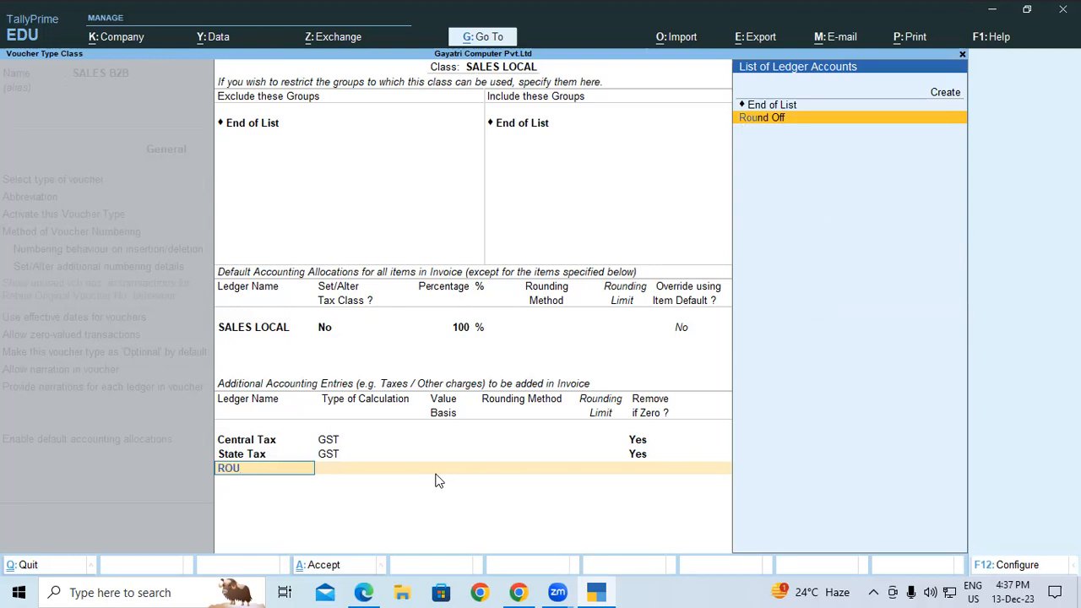
{"action": "key", "text": "Return"}
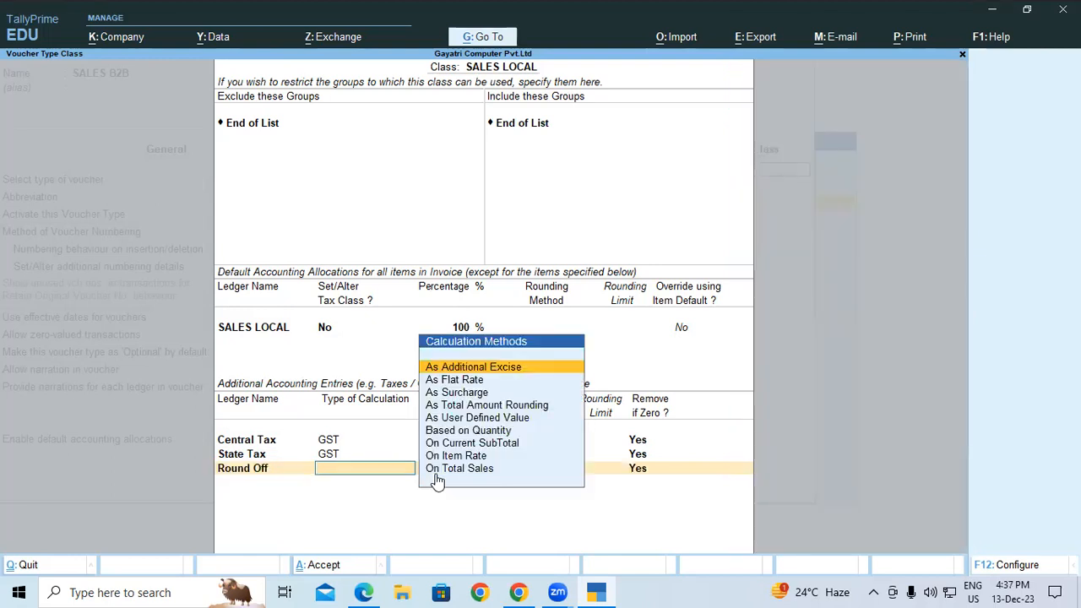
{"action": "key", "text": "Down"}
{"action": "key", "text": "Down"}
{"action": "key", "text": "Down"}
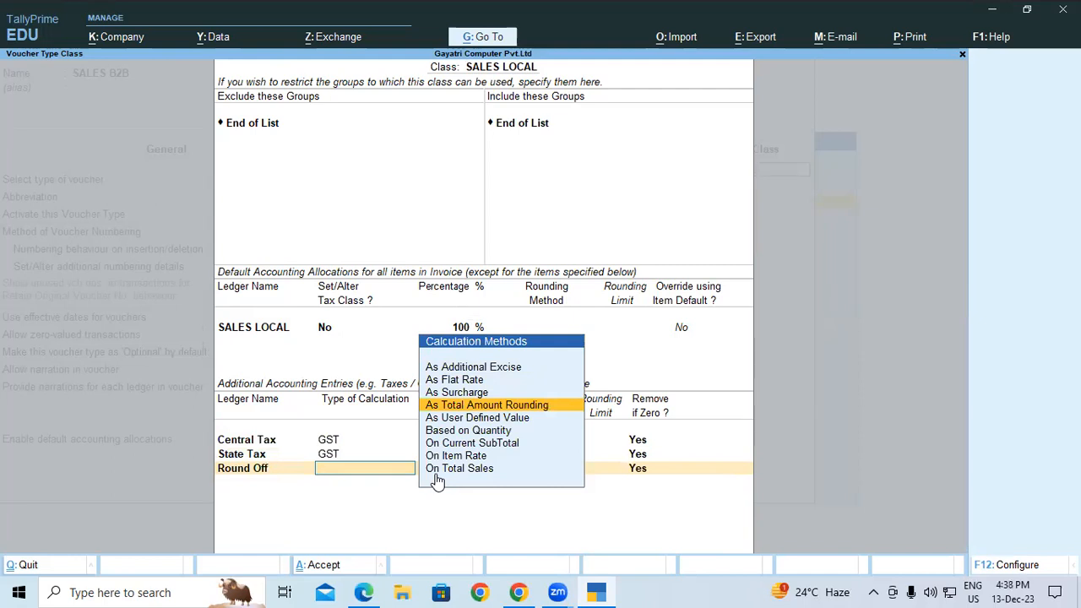
{"action": "key", "text": "Return"}
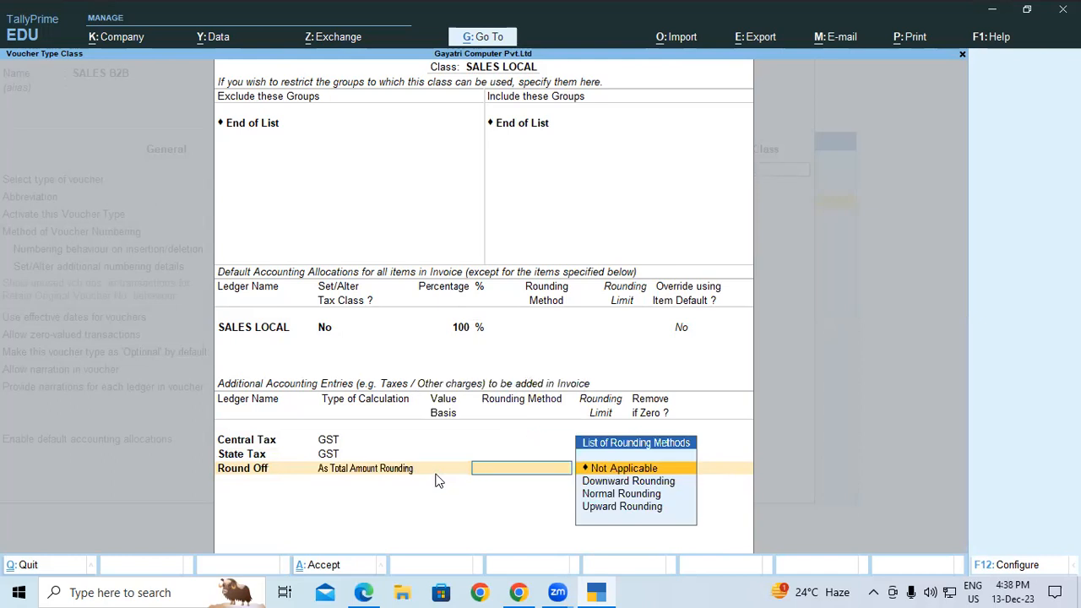
Set Round Off to Normal Rounding with a limit of 1, removed if zero, and finish the SALES LOCAL class
{"action": "key", "text": "Down"}
{"action": "key", "text": "Down"}
{"action": "key", "text": "Return"}
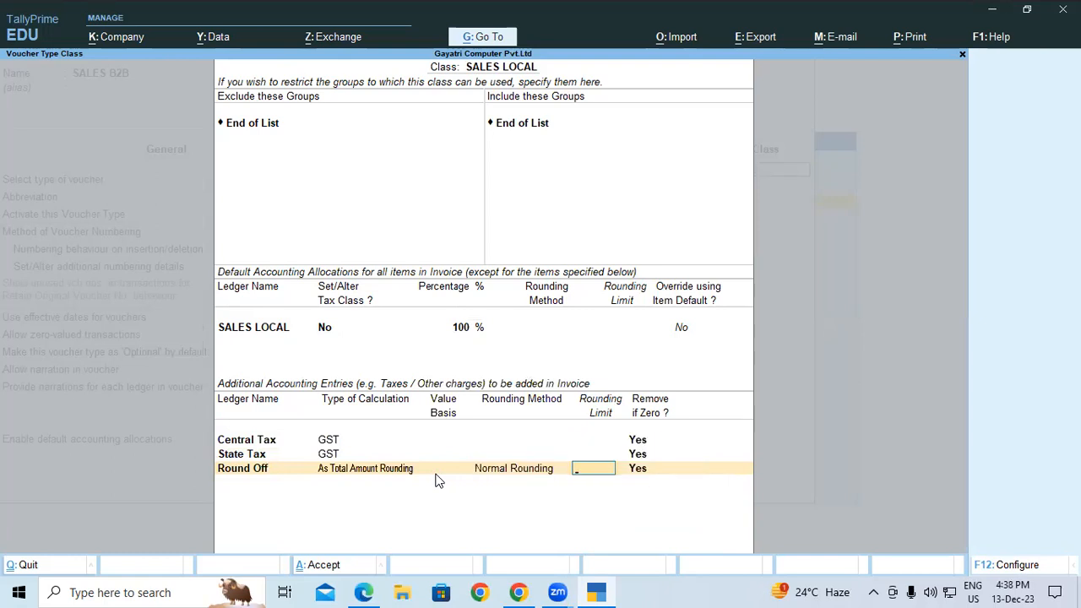
{"action": "type", "text": "1"}
{"action": "key", "text": "Return"}
{"action": "key", "text": "Return"}
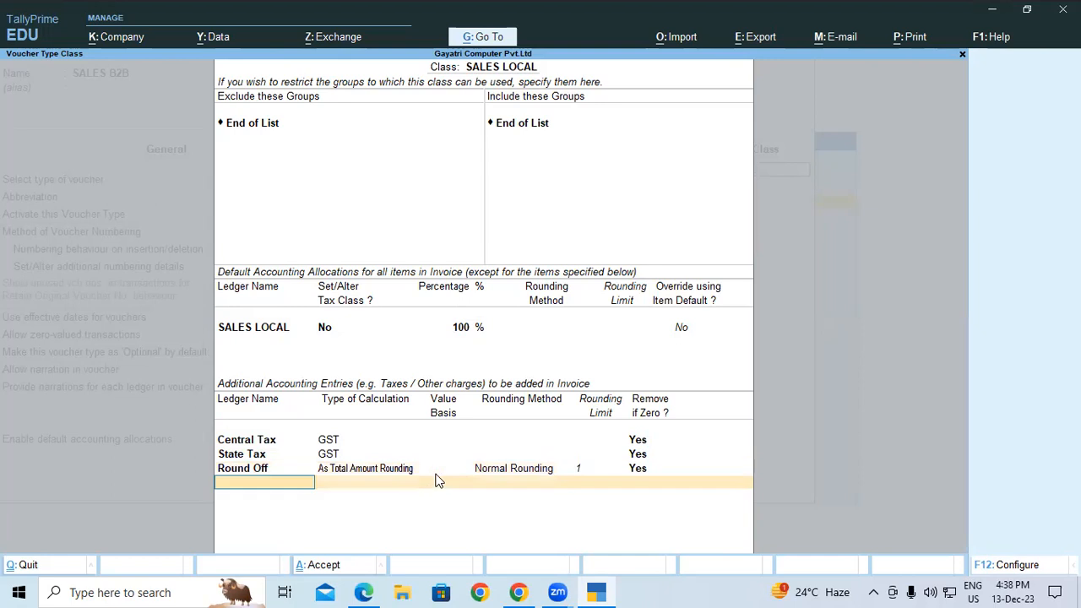
{"action": "key", "text": "Return"}
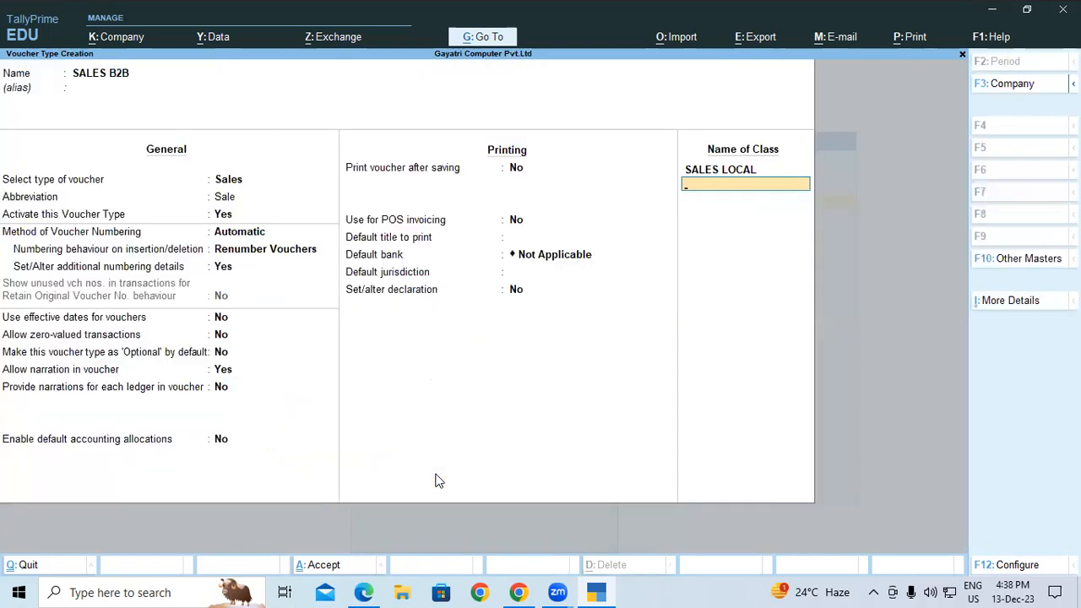
Add a second voucher class named SALES INTERSTATE without excluding or including any specific groups
{"action": "type", "text": "SALES INTERSTAE"}
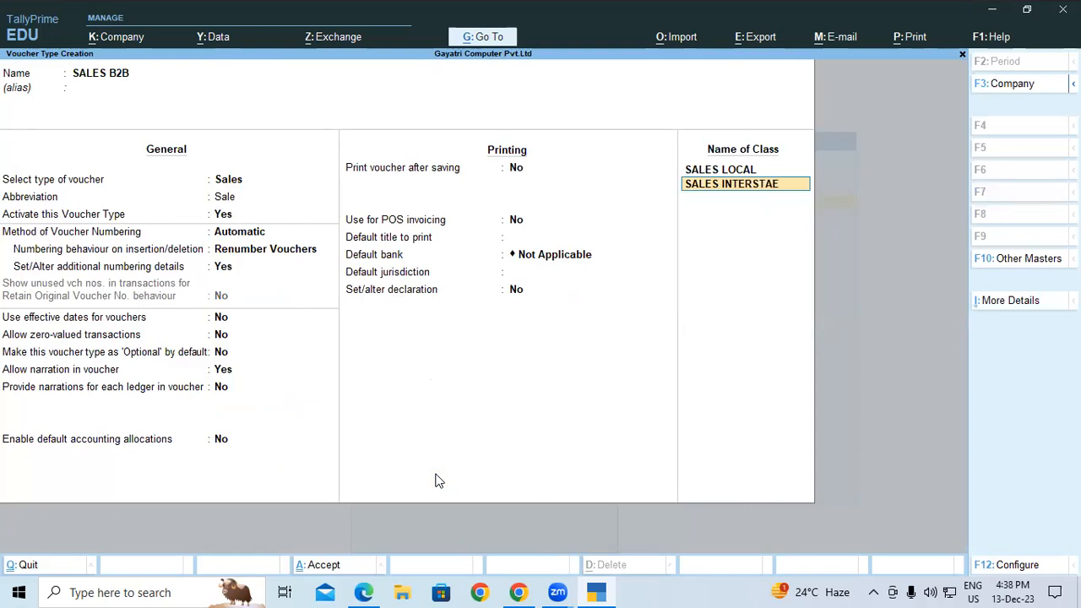
{"action": "key", "text": "BackSpace"}
{"action": "key", "text": "BackSpace"}
{"action": "key", "text": "BackSpace"}
{"action": "type", "text": "TATE"}
{"action": "key", "text": "Return"}
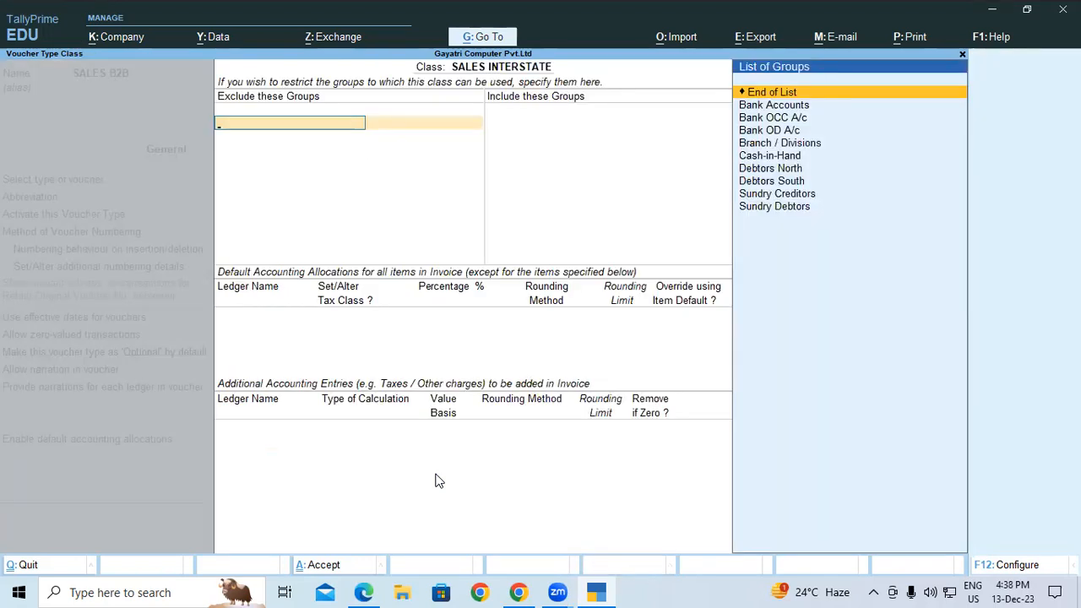
{"action": "key", "text": "Return"}
{"action": "key", "text": "Return"}
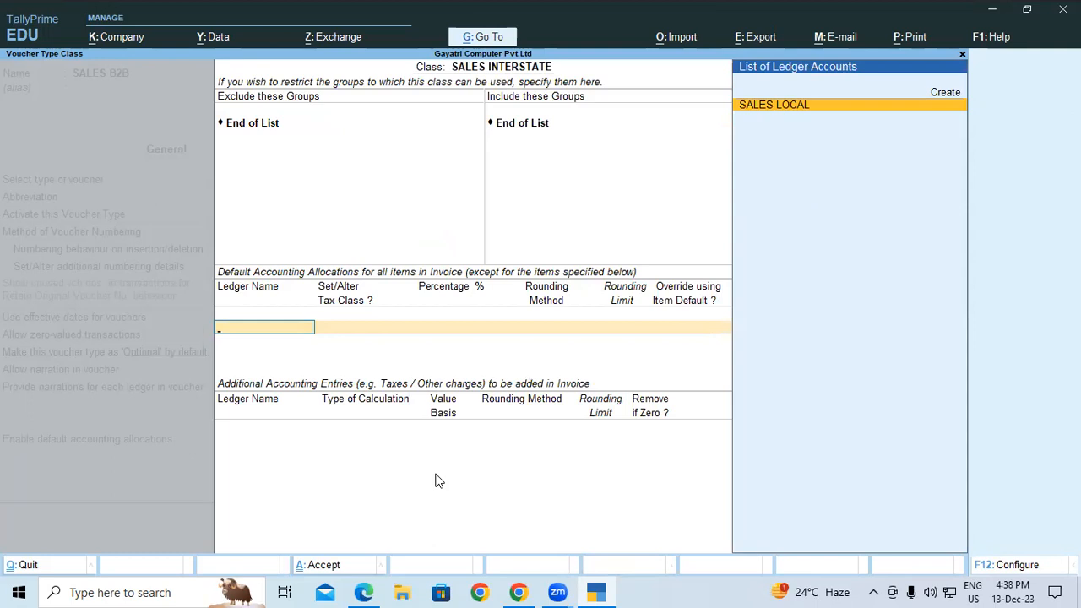
{"action": "key", "text": "alt+c"}
{"action": "type", "text": "SALES INTERSTAE"}
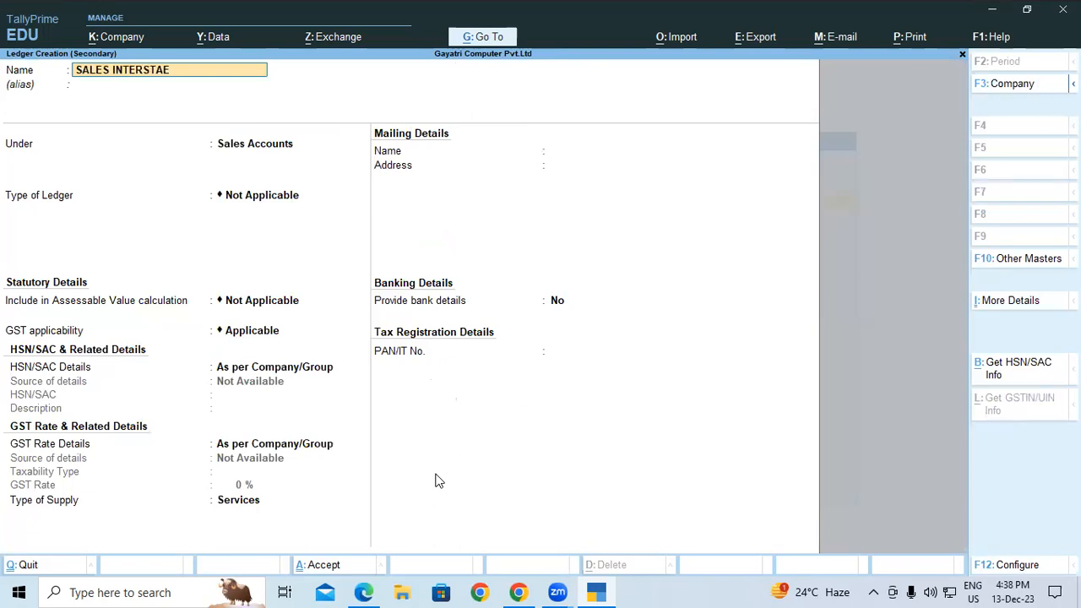
{"action": "key", "text": "BackSpace"}
{"action": "key", "text": "BackSpace"}
{"action": "key", "text": "BackSpace"}
{"action": "key", "text": "BackSpace"}
{"action": "type", "text": "STATE"}
{"action": "key", "text": "Return"}
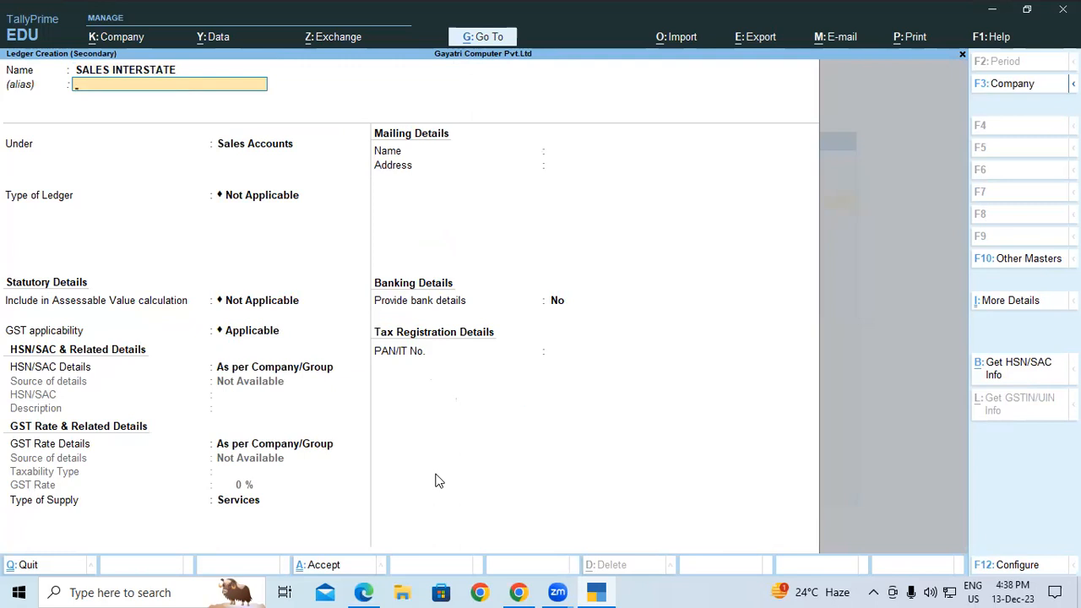
{"action": "key", "text": "Escape"}
{"action": "key", "text": "y"}
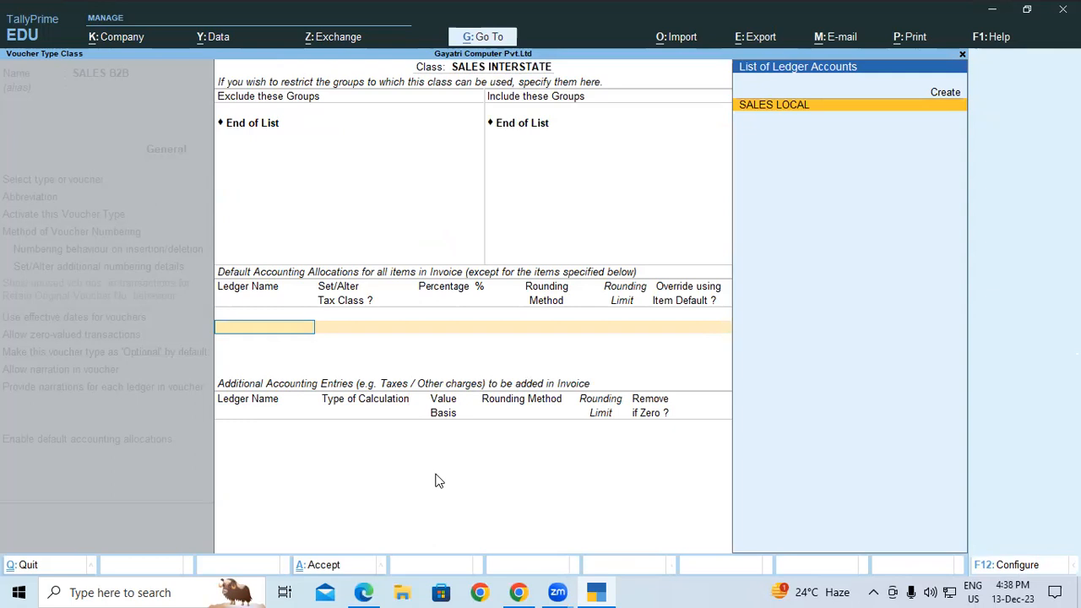
Start a new ledger named SALES INTERSTATE under Sales Accounts for the class's default accounting allocations
{"action": "key", "text": "alt+c"}
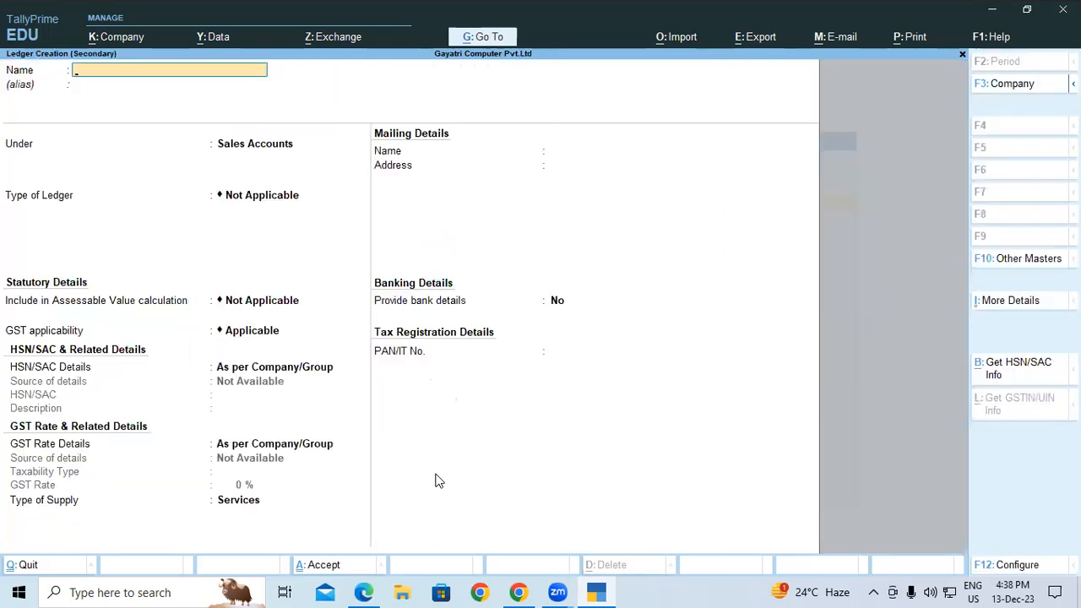
{"action": "type", "text": "SALES INTERSTA"}
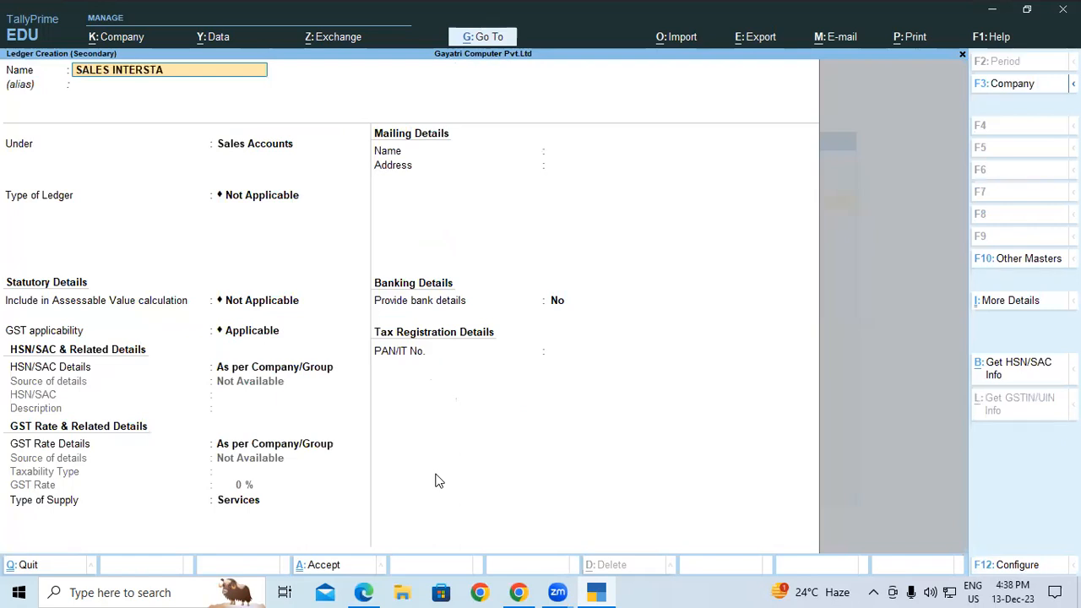
{"action": "type", "text": "TE"}
{"action": "key", "text": "Return"}
{"action": "key", "text": "Return"}
{"action": "key", "text": "Return"}
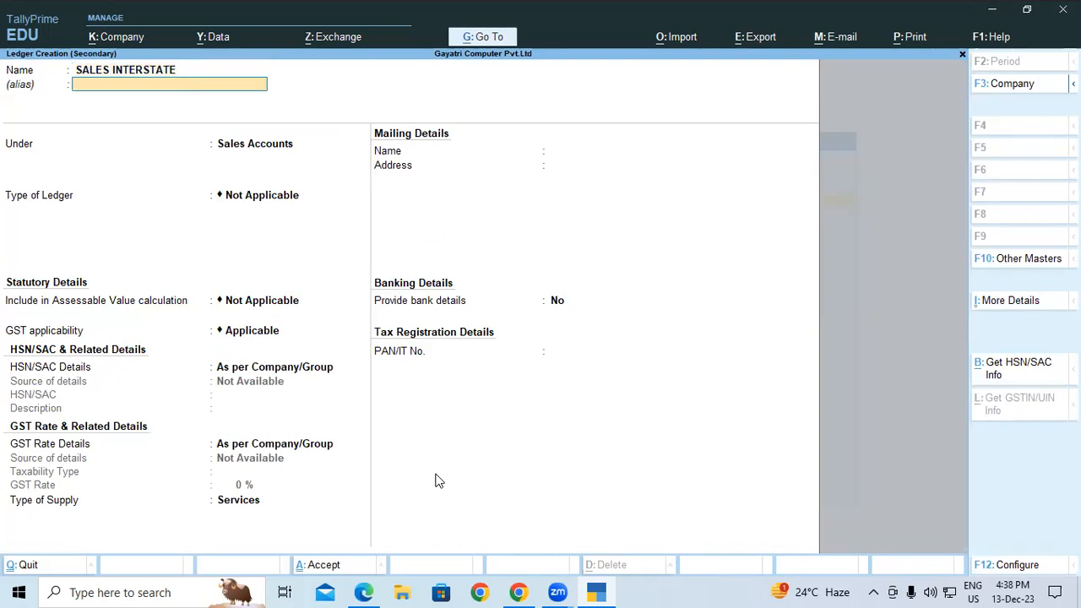
{"action": "key", "text": "Return"}
{"action": "key", "text": "Return"}
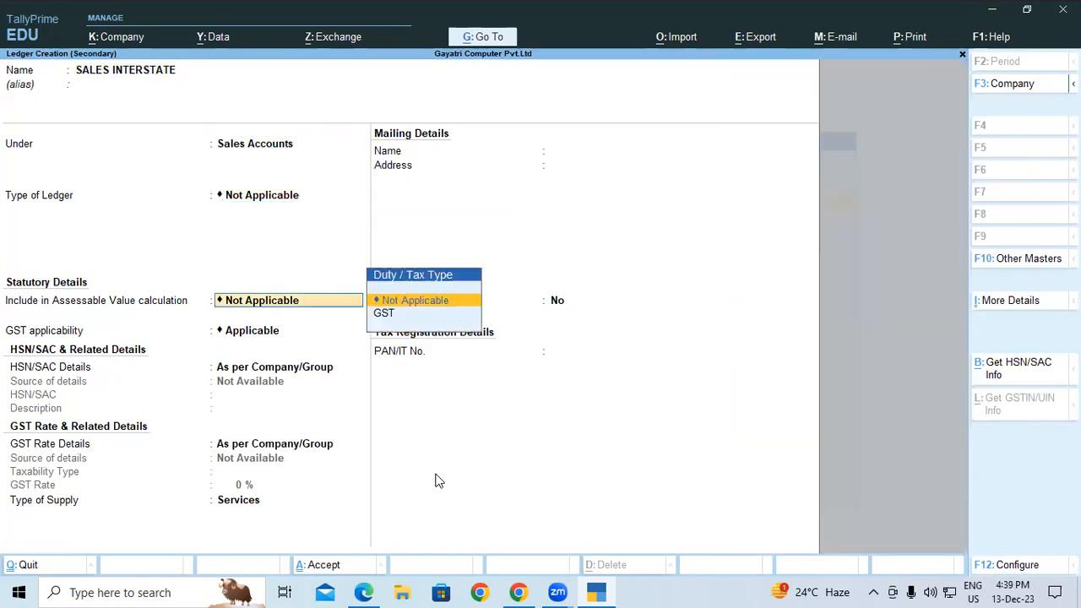
Keep GST applicable with HSN/SAC and rate details as per company/group, and save the SALES INTERSTATE ledger without bank details
{"action": "key", "text": "Return"}
{"action": "key", "text": "Return"}
{"action": "key", "text": "Return"}
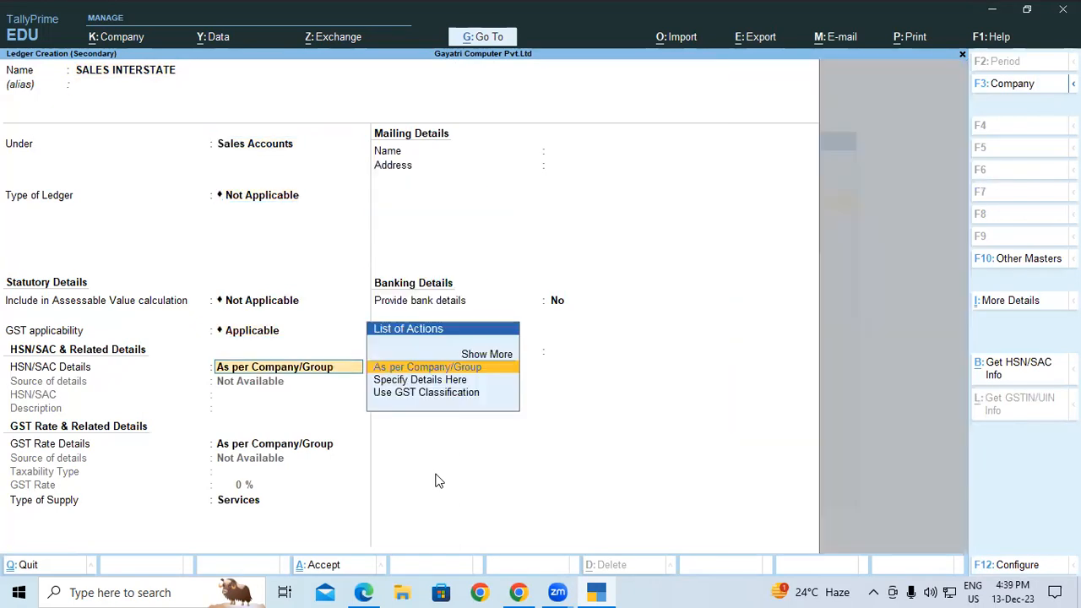
{"action": "key", "text": "Up"}
{"action": "key", "text": "Return"}
{"action": "key", "text": "Return"}
{"action": "key", "text": "Return"}
{"action": "key", "text": "Return"}
{"action": "key", "text": "Return"}
{"action": "key", "text": "Return"}
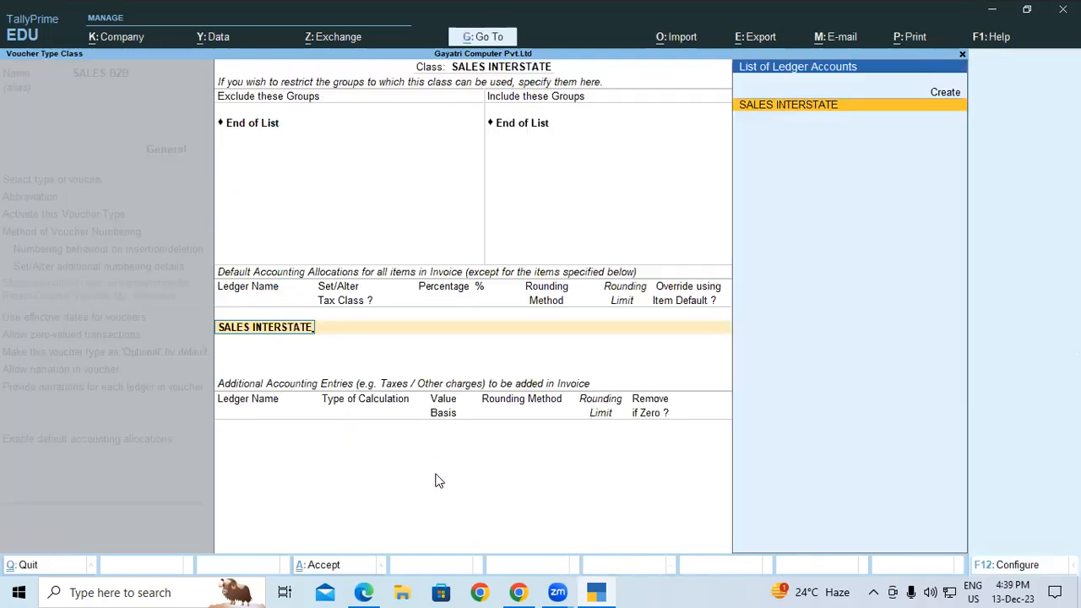
Accept the SALES INTERSTATE allocation at 100% and add Integrated Tax as an additional accounting entry removed if zero
{"action": "key", "text": "Return"}
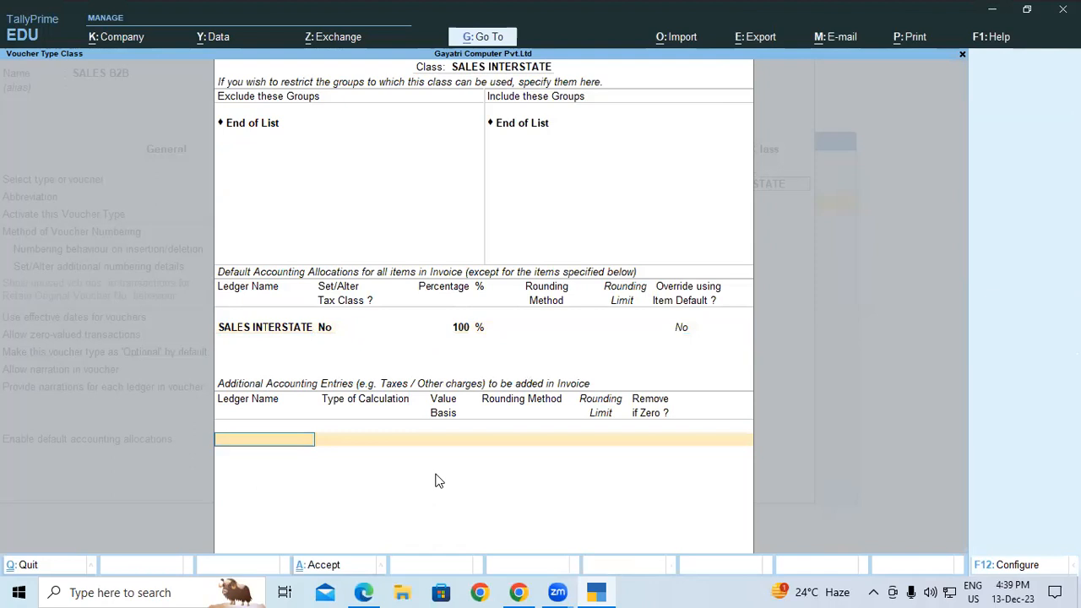
{"action": "type", "text": "I"}
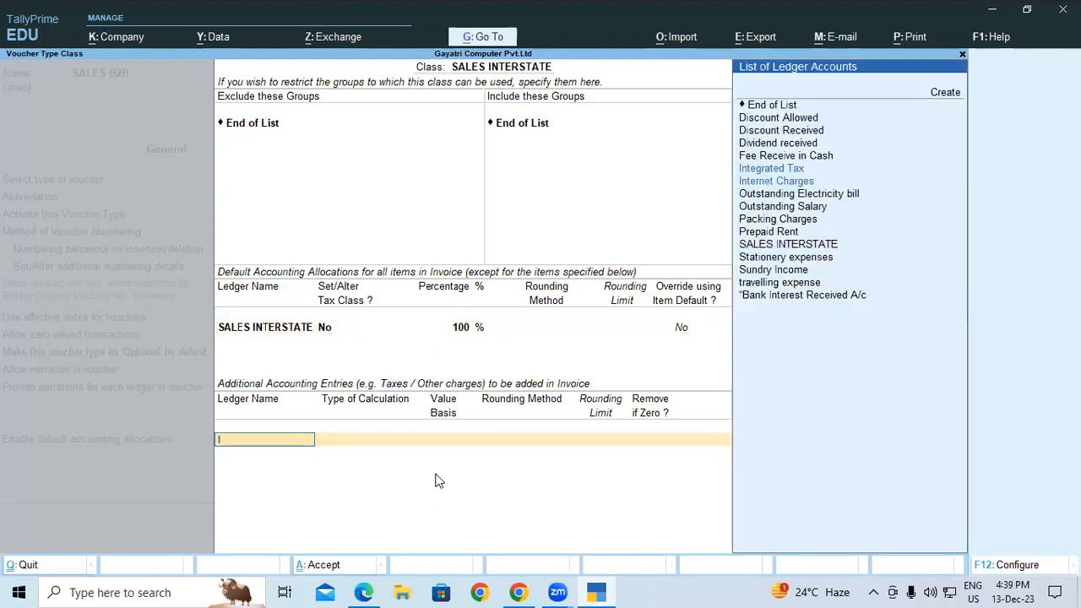
{"action": "key", "text": "Return"}
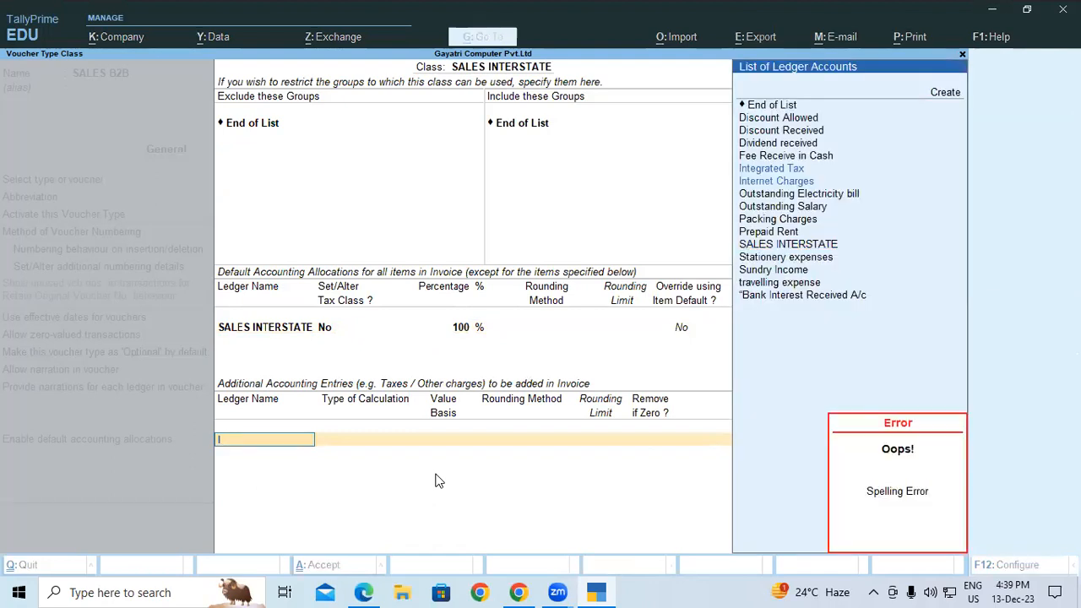
{"action": "key", "text": "Return"}
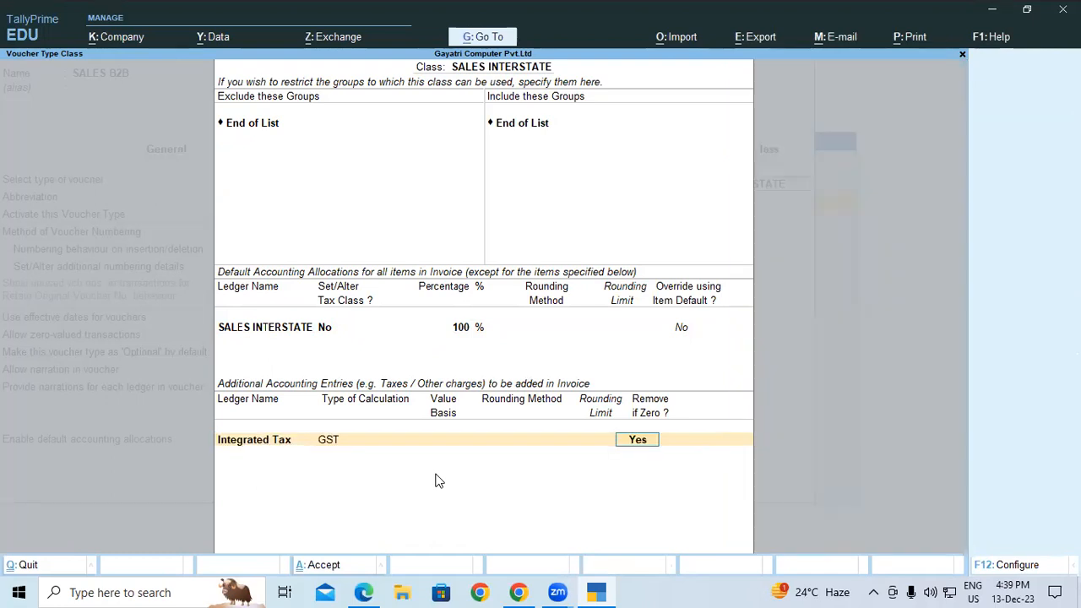
{"action": "key", "text": "Return"}
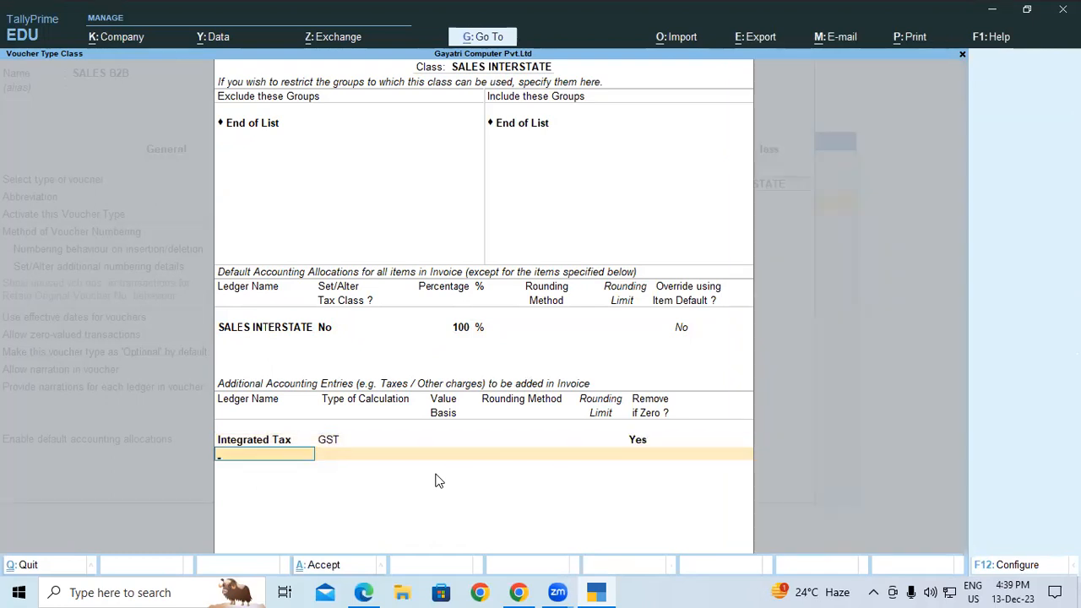
Add Round Off as an additional entry in the SALES INTERSTATE class, using As Total Amount Rounding with Normal Rounding
{"action": "type", "text": "ROU"}
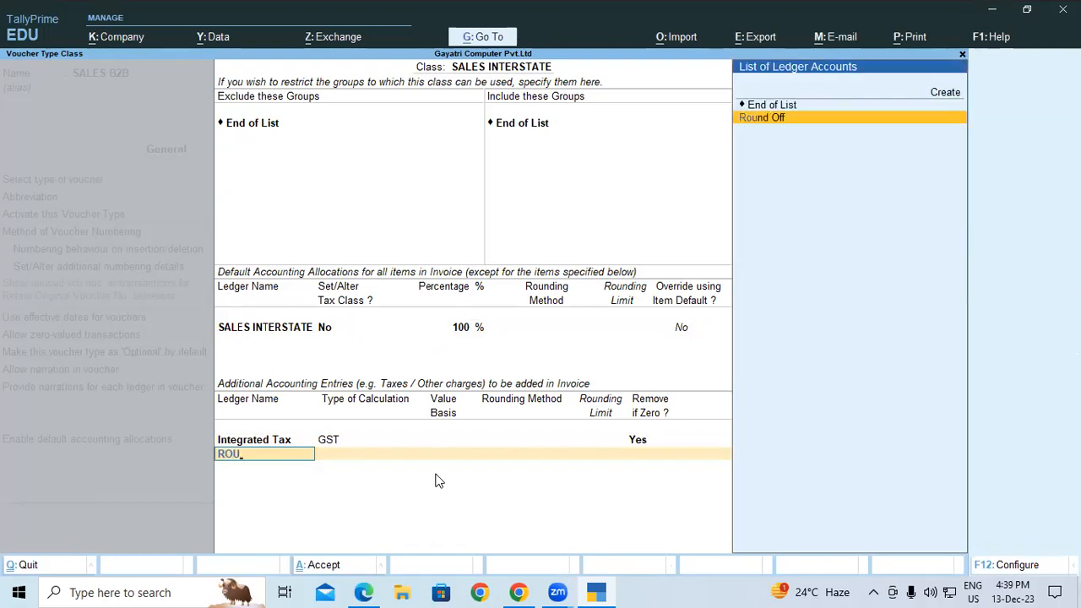
{"action": "key", "text": "Return"}
{"action": "key", "text": "Down"}
{"action": "key", "text": "Down"}
{"action": "key", "text": "Down"}
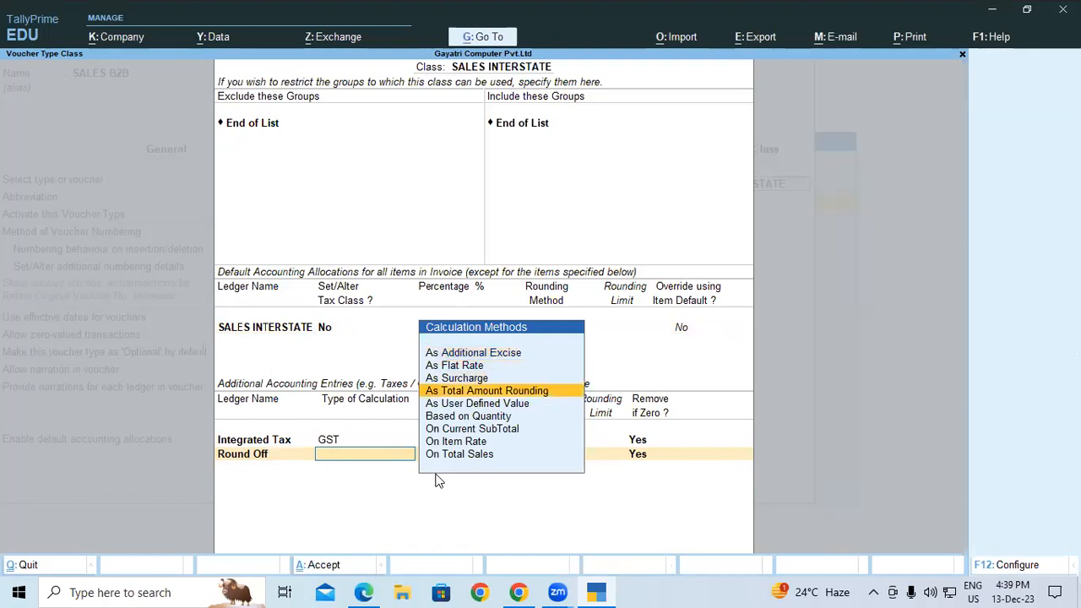
{"action": "key", "text": "Return"}
{"action": "key", "text": "Down"}
{"action": "key", "text": "Down"}
{"action": "key", "text": "Return"}
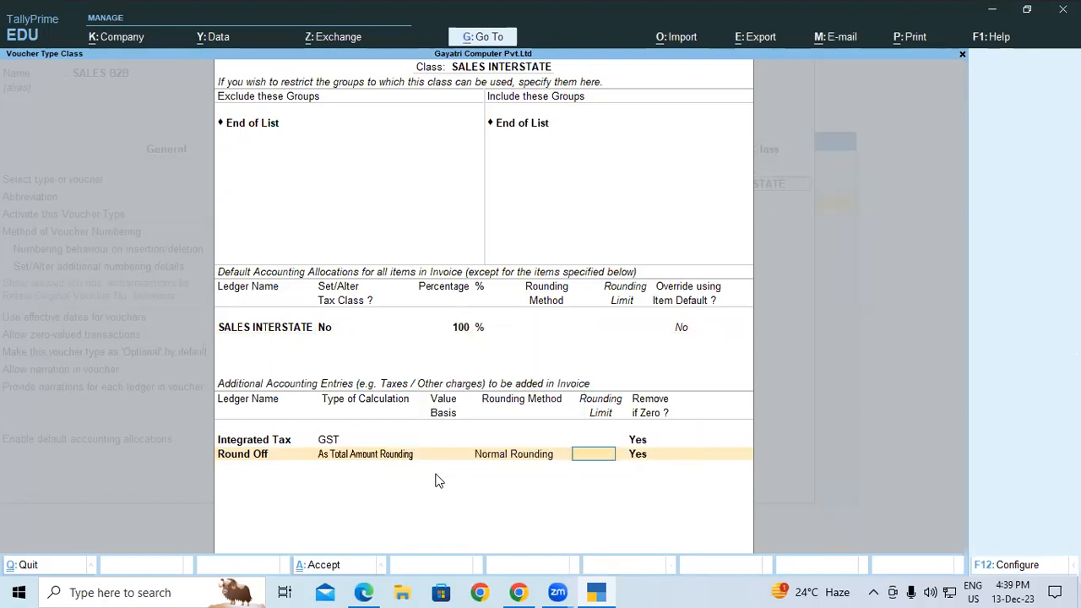
Accept the SALES INTERSTATE class and save the SALES B2B voucher type
{"action": "key", "text": "Return"}
{"action": "key", "text": "Return"}
{"action": "key", "text": "Return"}
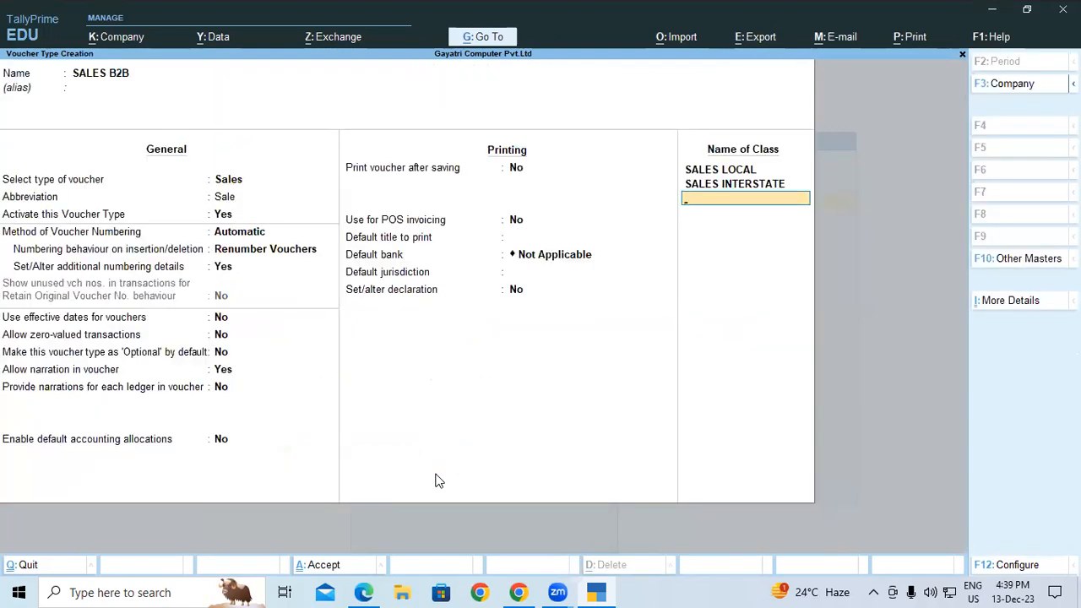
{"action": "key", "text": "Return"}
{"action": "key", "text": "Return"}
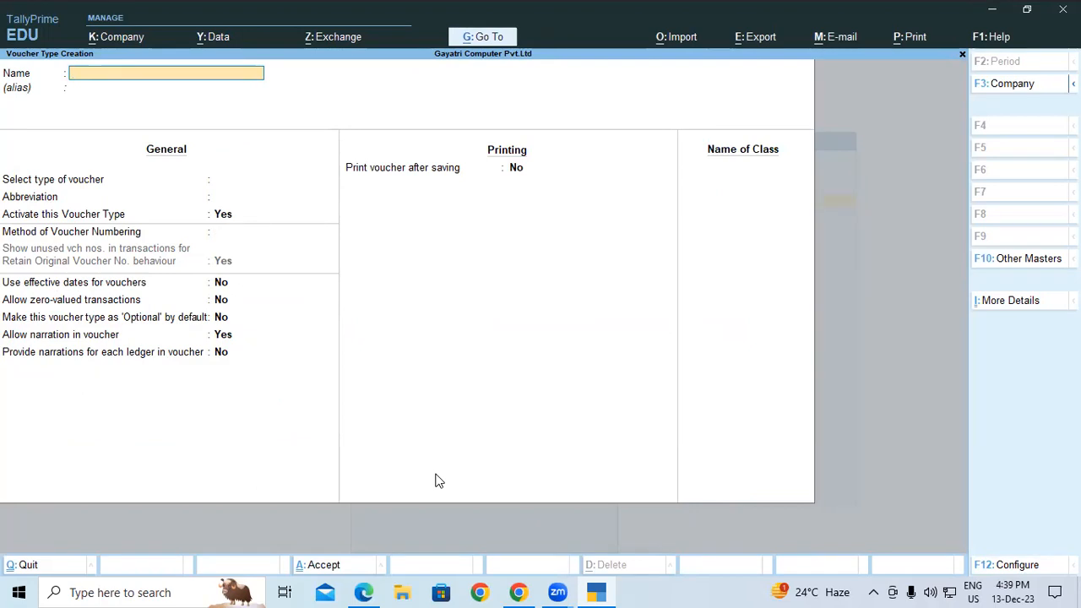
Start a new voucher type named SALES B2C based on Sales, with abbreviation Sale and activation set to Yes
{"action": "type", "text": "SALES B"}
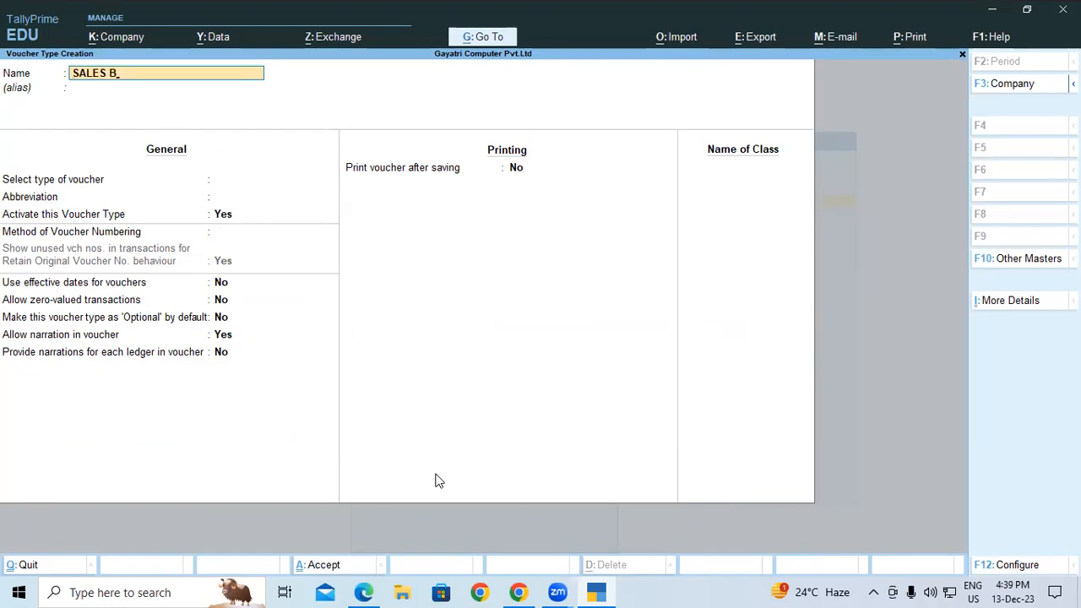
{"action": "type", "text": "2C"}
{"action": "key", "text": "Return"}
{"action": "key", "text": "Return"}
{"action": "type", "text": "SA"}
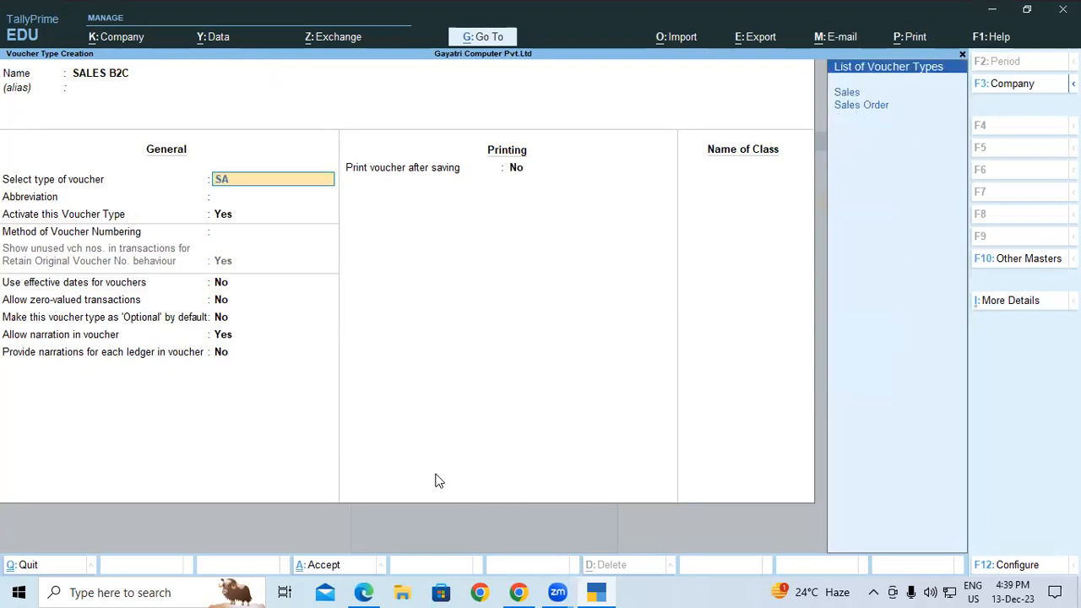
{"action": "key", "text": "Return"}
{"action": "key", "text": "Return"}
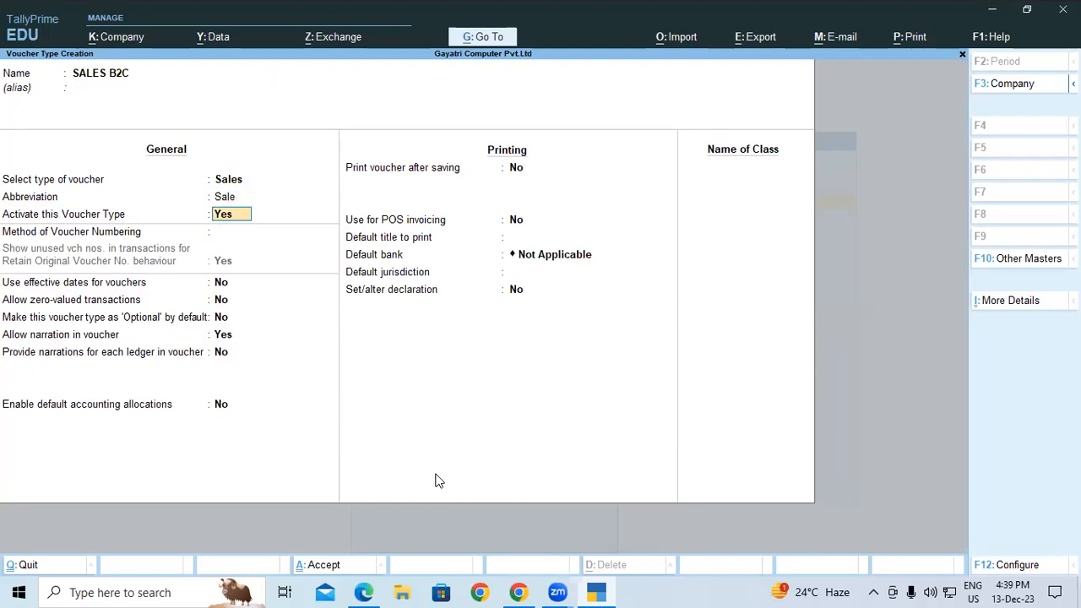
{"action": "key", "text": "Return"}
Use Automatic numbering with Renumber Vouchers behaviour for SALES B2C and enable its additional numbering details
{"action": "key", "text": "Return"}
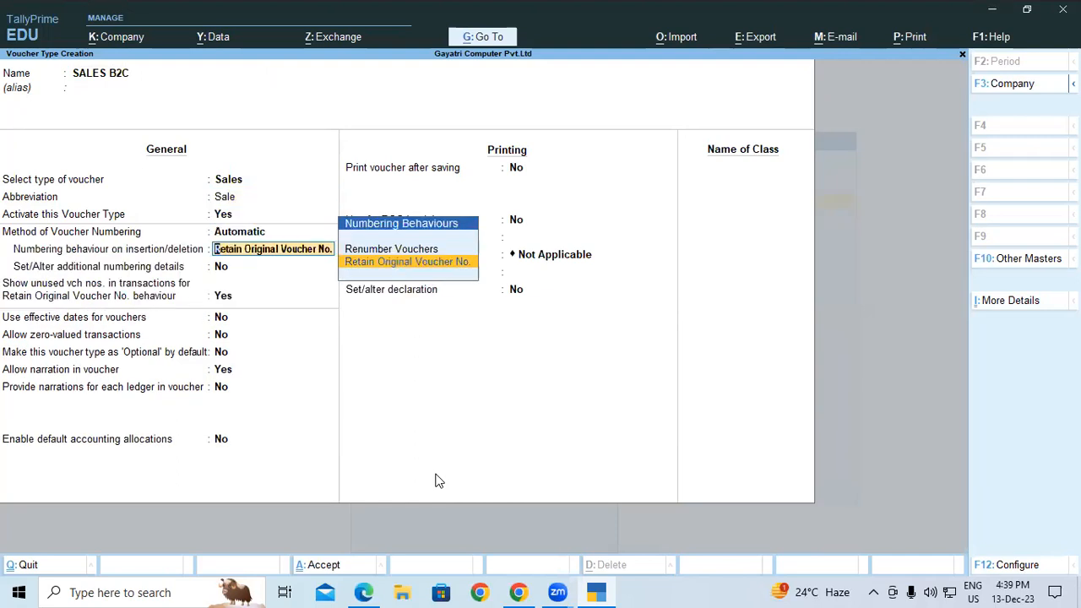
{"action": "key", "text": "Up"}
{"action": "key", "text": "Return"}
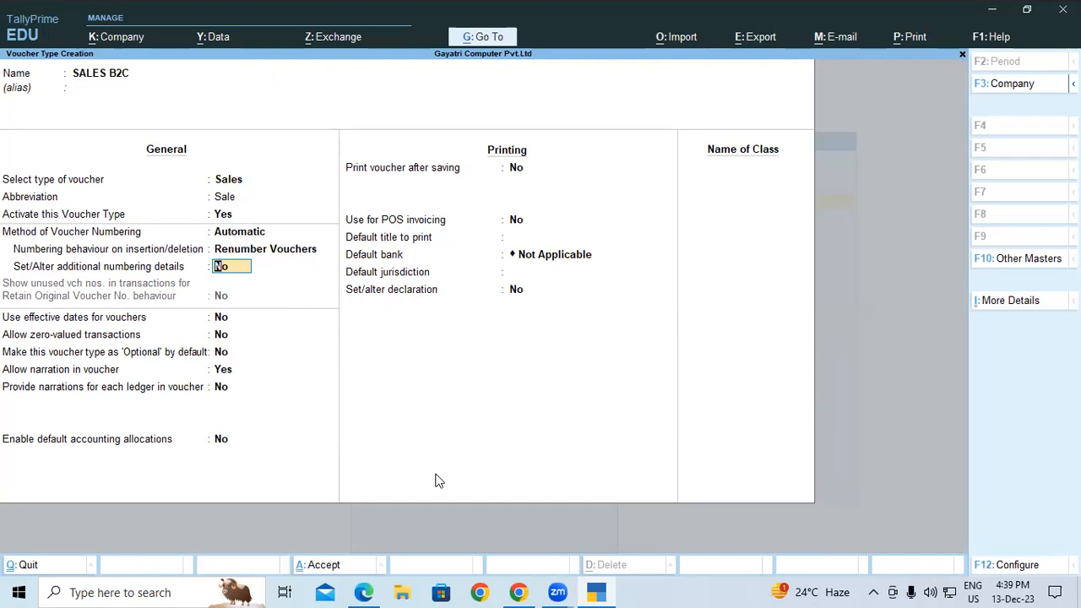
{"action": "type", "text": "y"}
{"action": "key", "text": "Return"}
Set the numerical width to 3 without zero prefill, starting at 1 and restarting yearly from 1-Apr-23
{"action": "key", "text": "Return"}
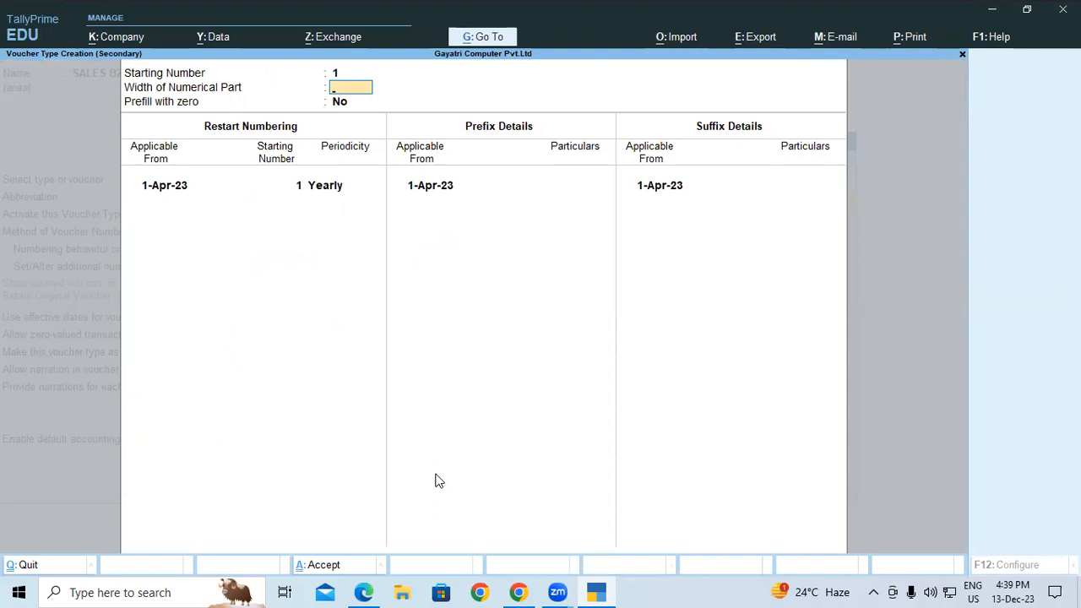
{"action": "type", "text": "3"}
{"action": "key", "text": "Return"}
{"action": "key", "text": "Return"}
{"action": "key", "text": "Return"}
{"action": "key", "text": "Return"}
{"action": "key", "text": "Return"}
{"action": "key", "text": "Return"}
{"action": "key", "text": "Return"}
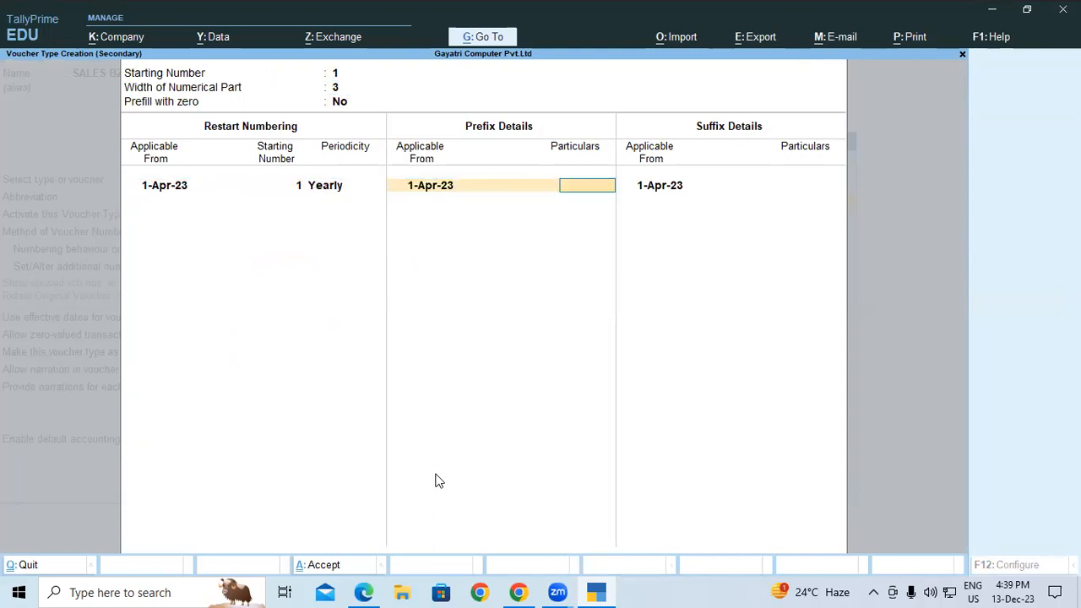
Set the voucher number prefix to B2C- and the suffix to -2023, applicable from 1-Apr-23, and accept the numbering details
{"action": "type", "text": "B2C-"}
{"action": "key", "text": "Return"}
{"action": "key", "text": "Return"}
{"action": "type", "text": "-2023"}
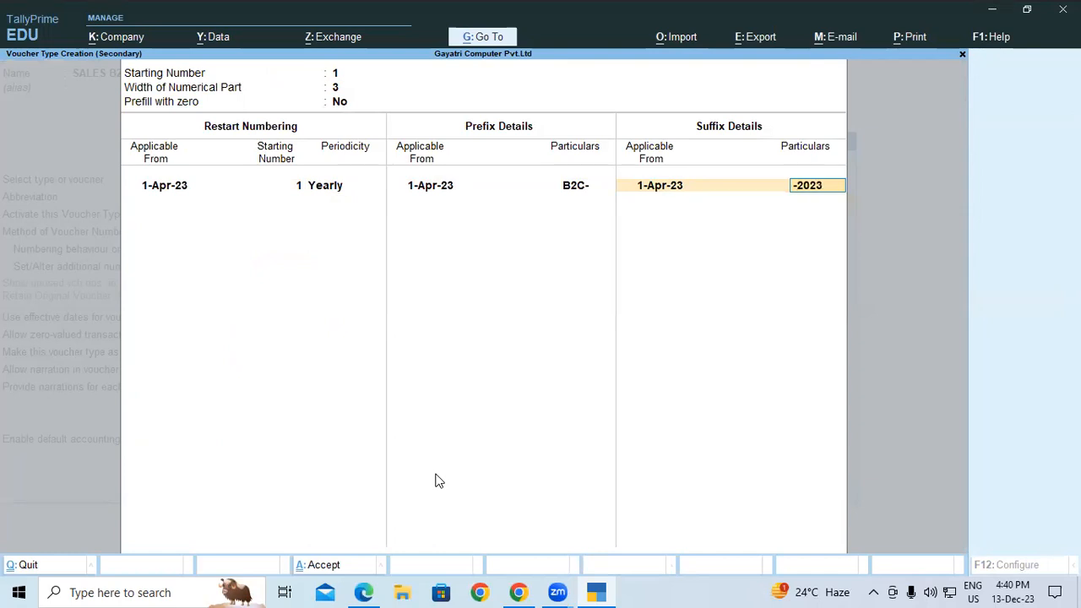
{"action": "key", "text": "Return"}
{"action": "key", "text": "Return"}
{"action": "key", "text": "Return"}
{"action": "key", "text": "Return"}
{"action": "key", "text": "Return"}
Keep the default settings for the remaining general and printing options of SALES B2C
{"action": "key", "text": "Return"}
{"action": "key", "text": "Return"}
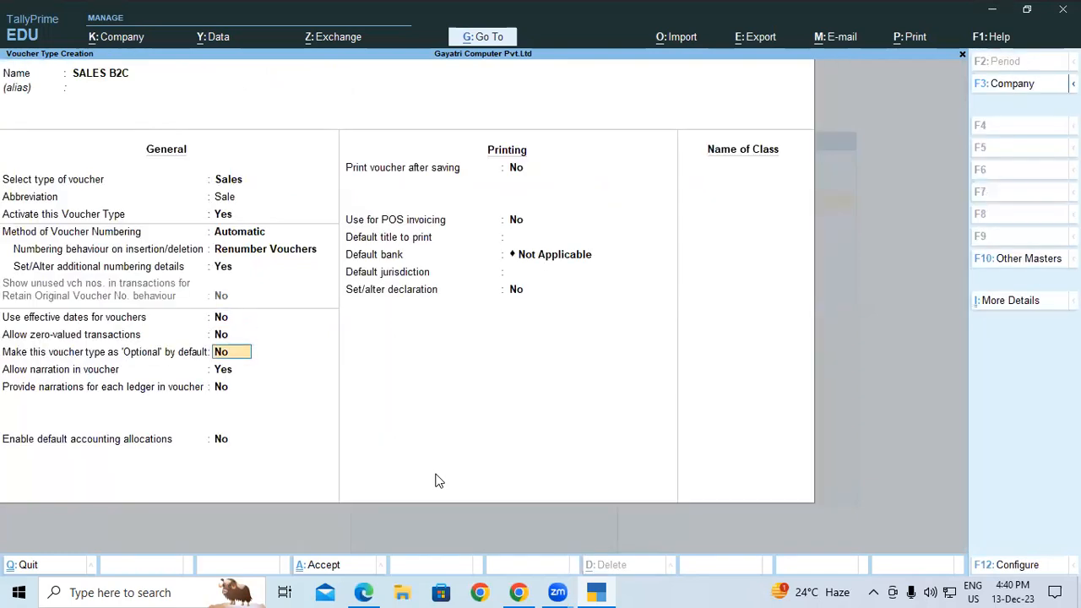
{"action": "key", "text": "Return"}
{"action": "key", "text": "Return"}
{"action": "key", "text": "Return"}
{"action": "key", "text": "Return"}
{"action": "key", "text": "Return"}
{"action": "key", "text": "Return"}
{"action": "key", "text": "Return"}
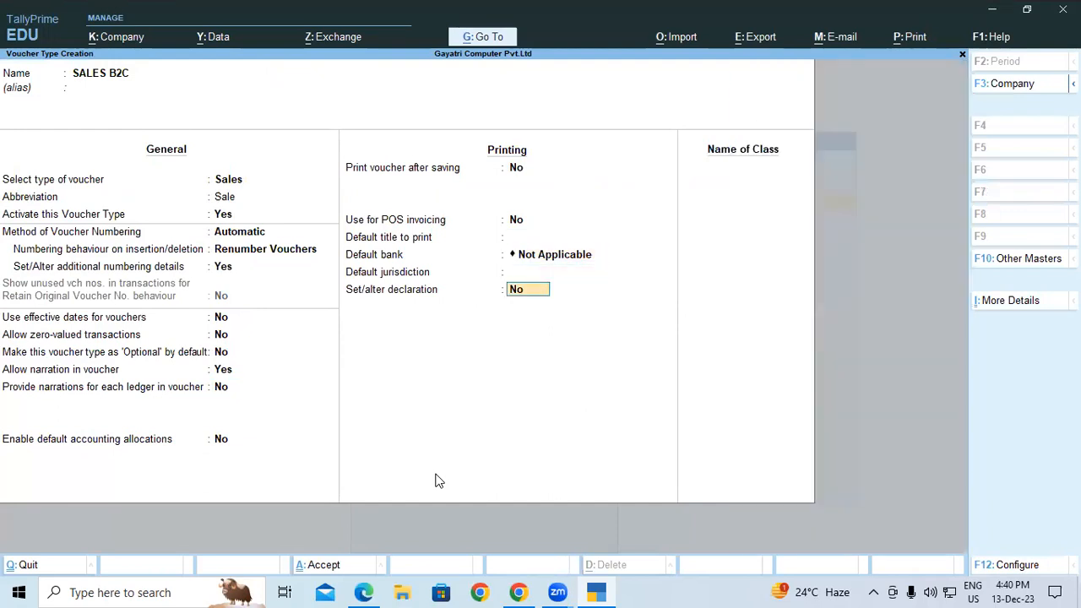
Add a voucher class named SALES LOCAL to SALES B2C without excluding or including any specific groups
{"action": "type", "text": "DSL"}
{"action": "key", "text": "BackSpace"}
{"action": "key", "text": "BackSpace"}
{"action": "key", "text": "BackSpace"}
{"action": "type", "text": "S"}
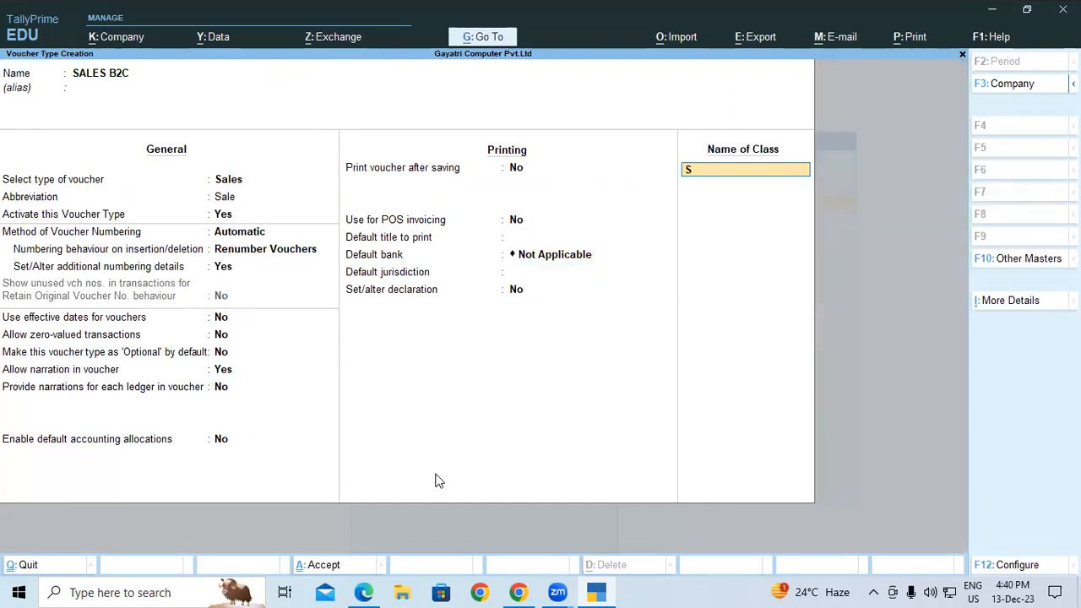
{"action": "type", "text": "ALES LOCAL"}
{"action": "key", "text": "Return"}
{"action": "key", "text": "Return"}
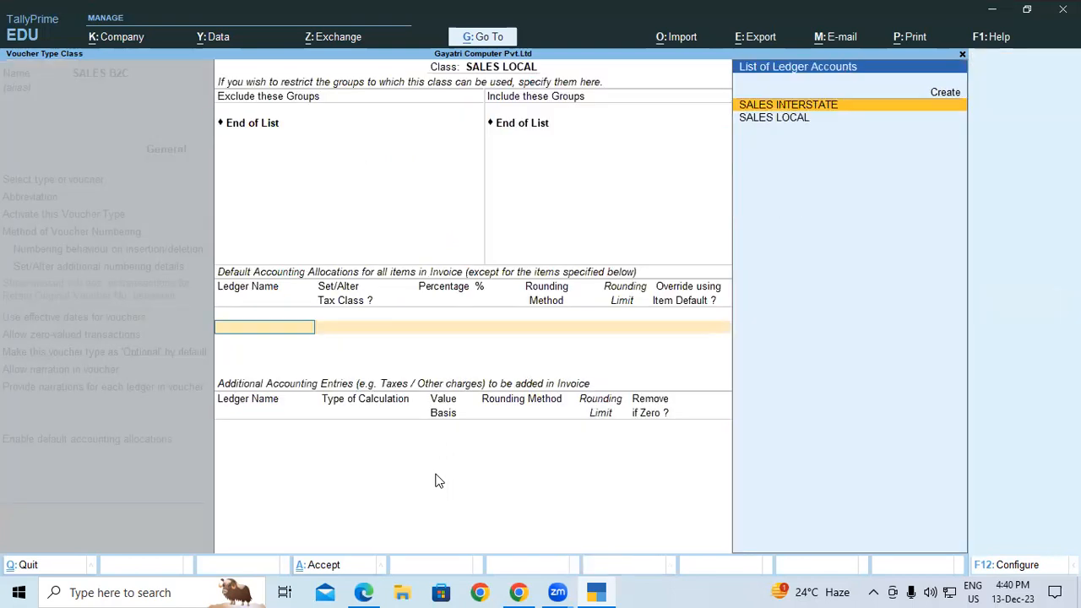
Allocate the SALES LOCAL class's default accounting to the SALES LOCAL ledger at 100%
{"action": "key", "text": "Down"}
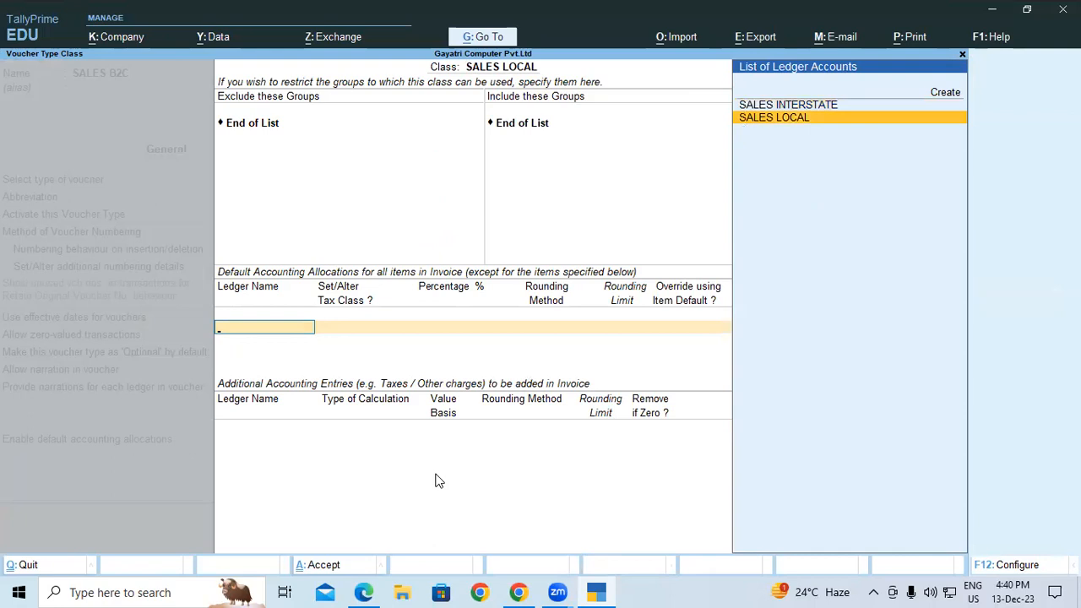
{"action": "key", "text": "Return"}
{"action": "key", "text": "Return"}
{"action": "key", "text": "Return"}
{"action": "key", "text": "Return"}
Add Central Tax and State Tax as additional accounting entries in the SALES LOCAL class, each removed if zero
{"action": "type", "text": "CEN"}
{"action": "key", "text": "Return"}
{"action": "type", "text": "STA"}
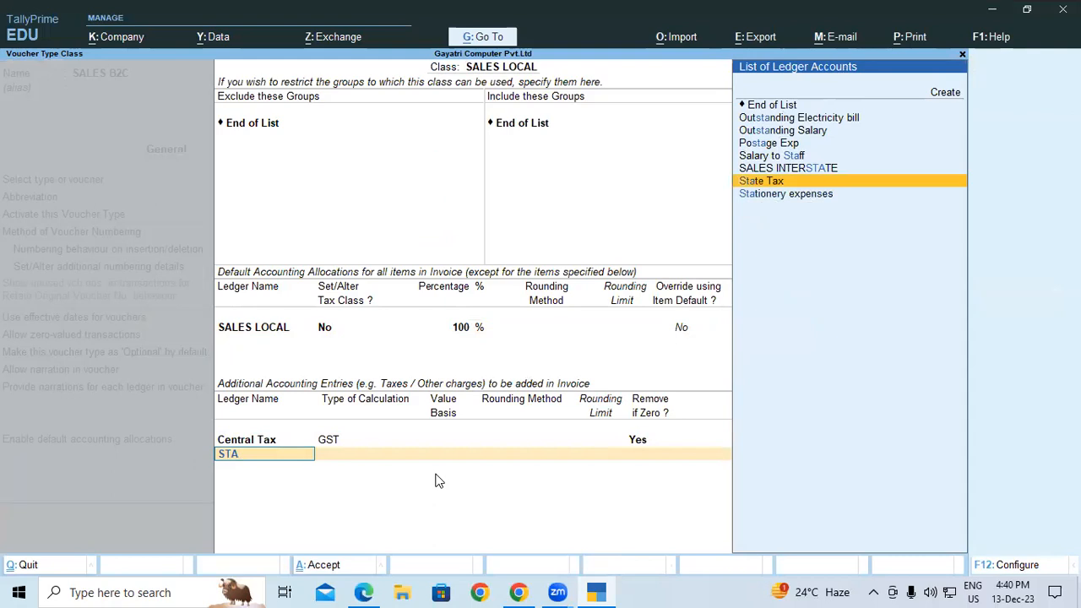
{"action": "key", "text": "Return"}
{"action": "key", "text": "Return"}
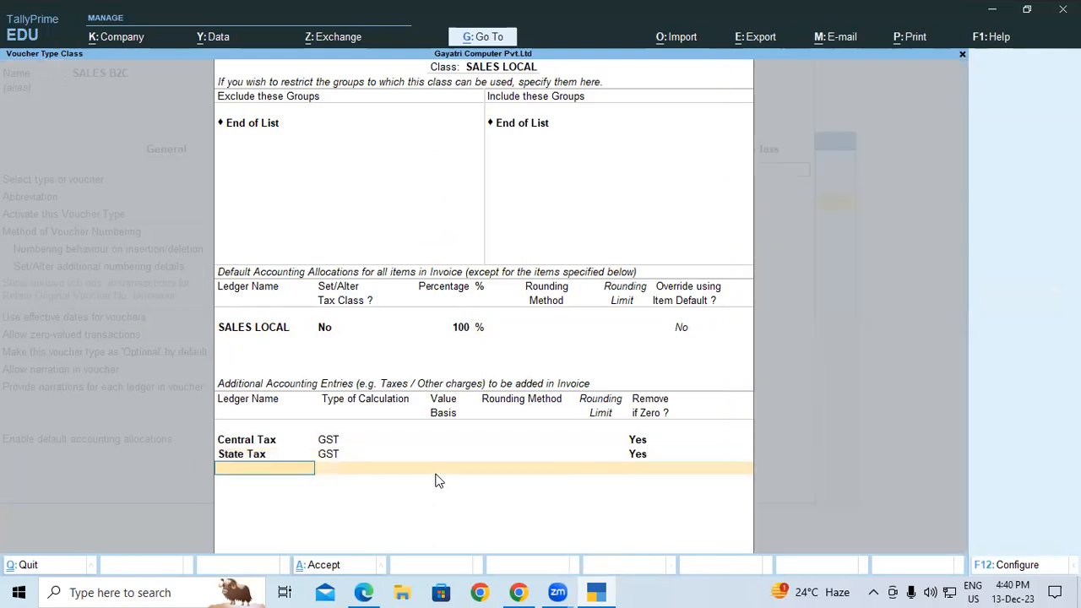
Add Round Off to the SALES LOCAL class using As Total Amount Rounding with Normal Rounding, and accept the class
{"action": "type", "text": "ROUN"}
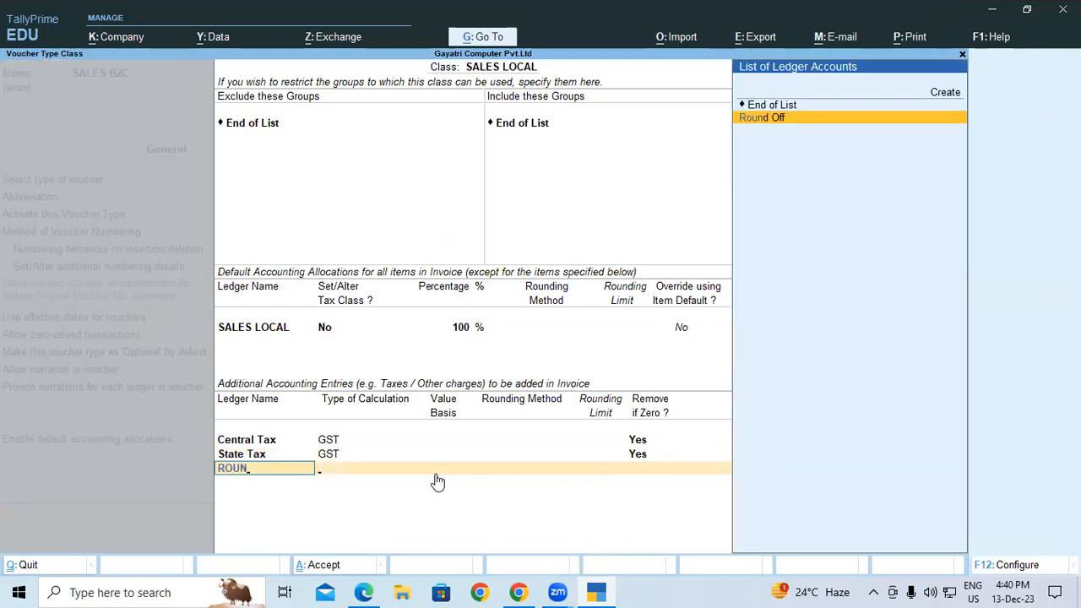
{"action": "key", "text": "Return"}
{"action": "key", "text": "Down"}
{"action": "key", "text": "Down"}
{"action": "key", "text": "Down"}
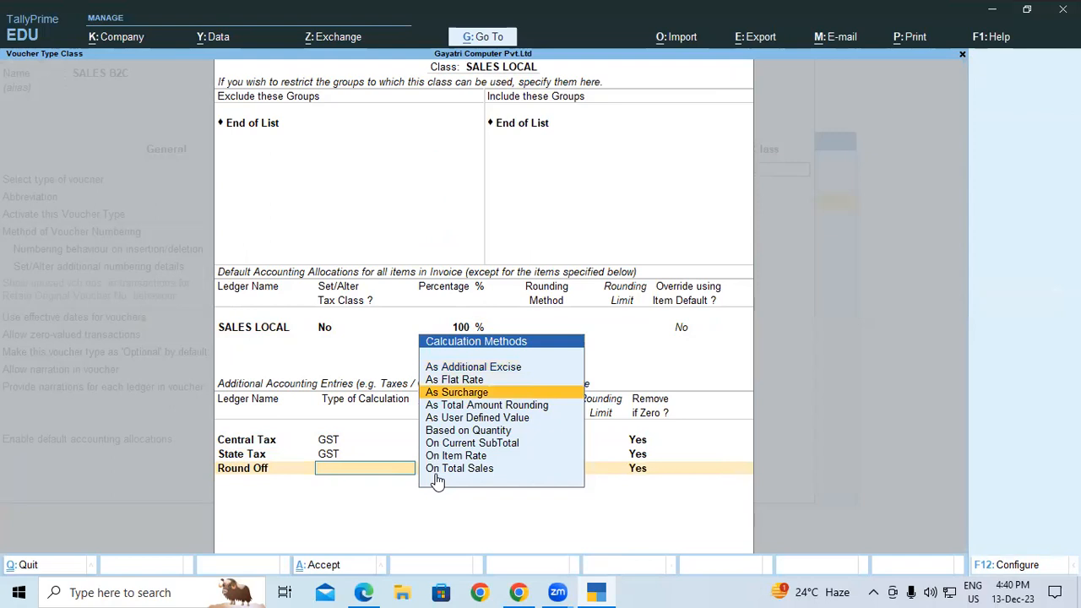
{"action": "key", "text": "Return"}
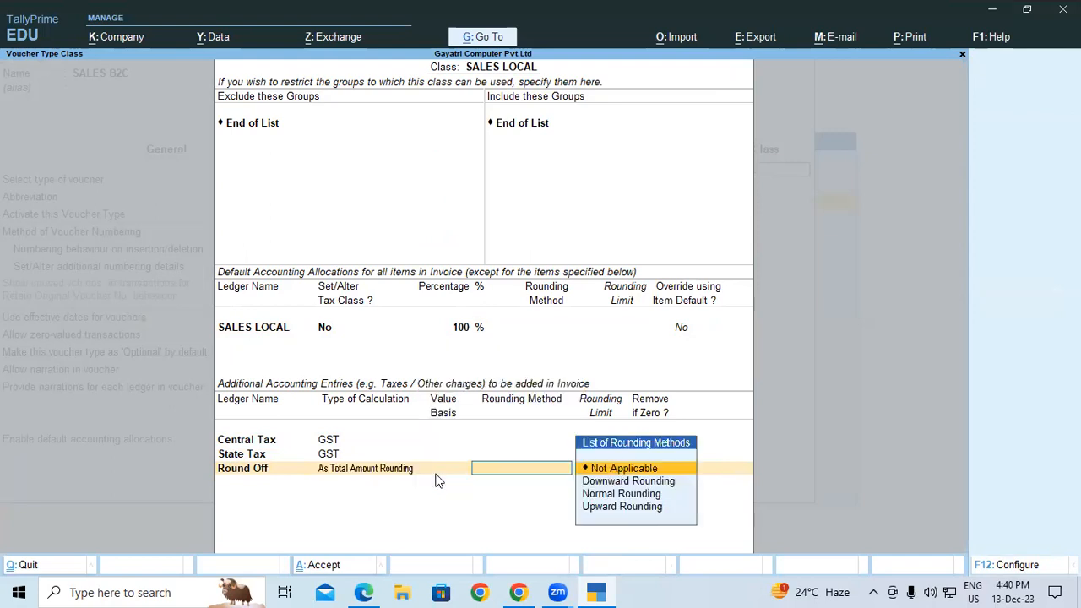
{"action": "key", "text": "Down"}
{"action": "key", "text": "Down"}
{"action": "key", "text": "Return"}
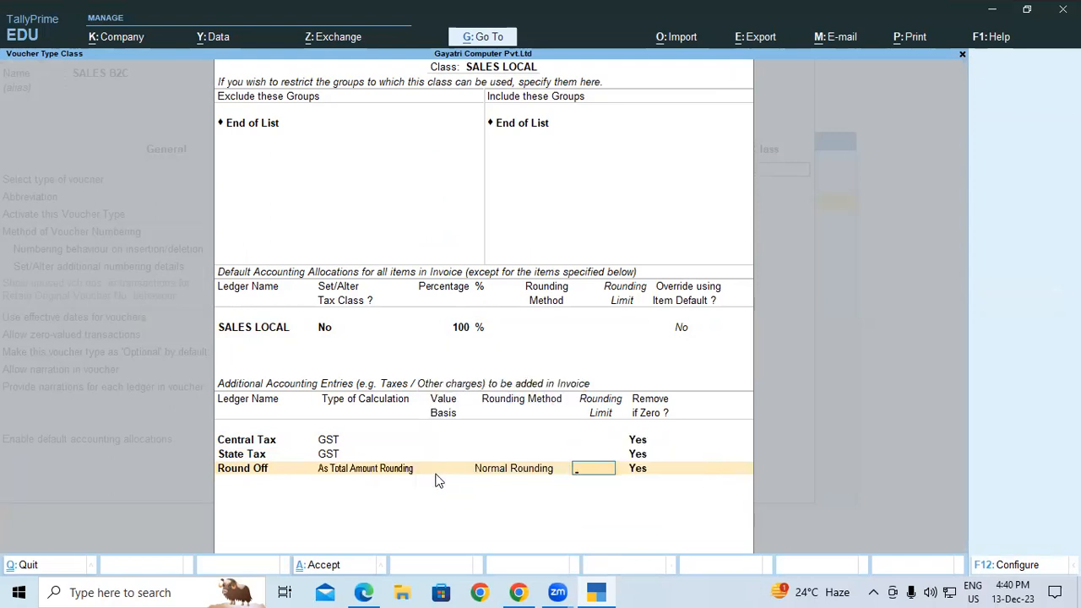
{"action": "key", "text": "Return"}
{"action": "key", "text": "Return"}
Add a second class named SALES INTERSTATE to SALES B2C without excluding or including any specific groups
{"action": "type", "text": "SALES INTE"}
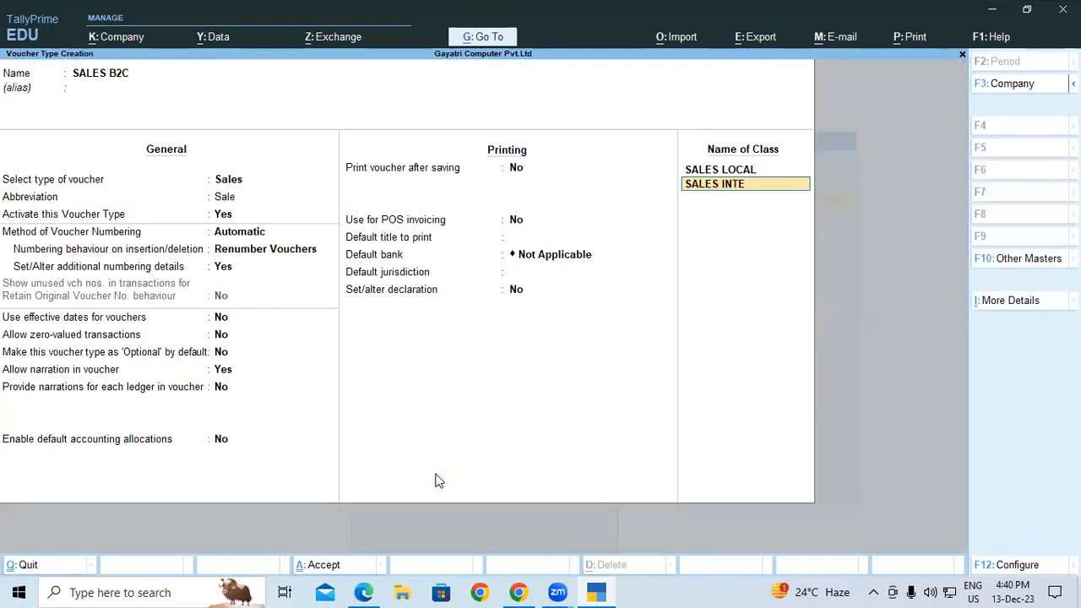
{"action": "type", "text": "RSTATE"}
{"action": "key", "text": "Return"}
{"action": "key", "text": "Return"}
{"action": "key", "text": "Return"}
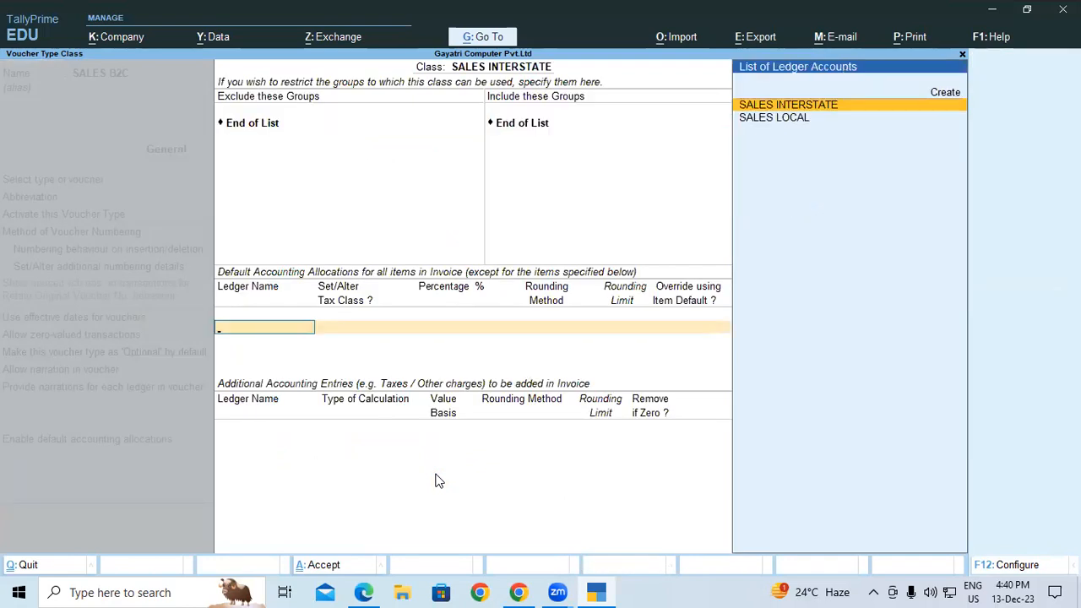
Allocate the SALES INTERSTATE class's default accounting to the SALES INTERSTATE ledger at 100%
{"action": "key", "text": "Return"}
{"action": "key", "text": "Return"}
{"action": "key", "text": "Return"}
{"action": "key", "text": "Return"}
{"action": "key", "text": "Return"}
{"action": "key", "text": "Return"}
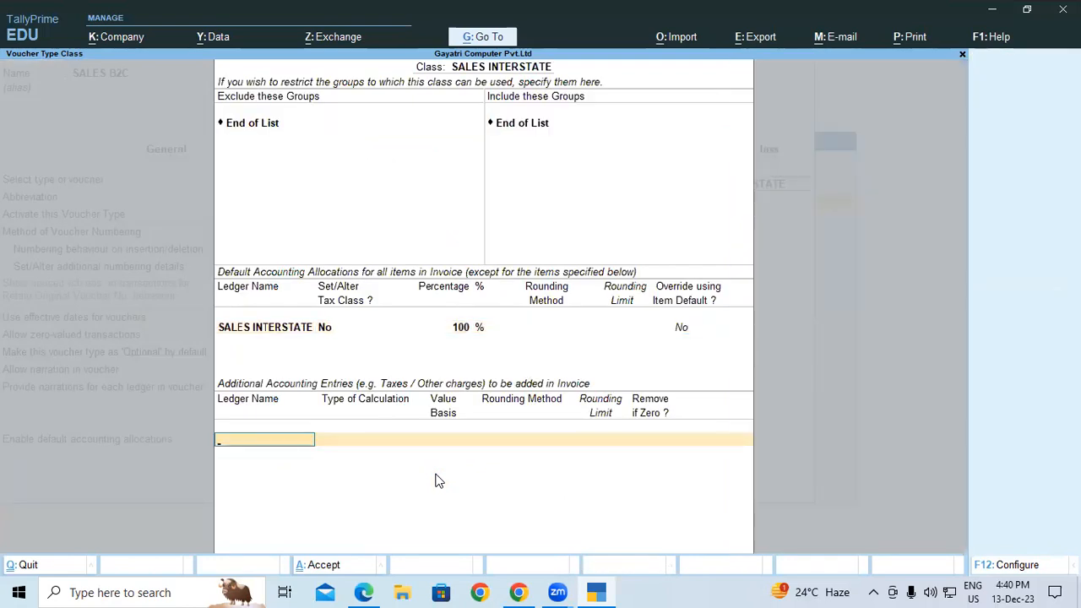
Add Integrated Tax as an additional accounting entry in the B2C SALES INTERSTATE class, removed if zero
{"action": "type", "text": "IS"}
{"action": "key", "text": "BackSpace"}
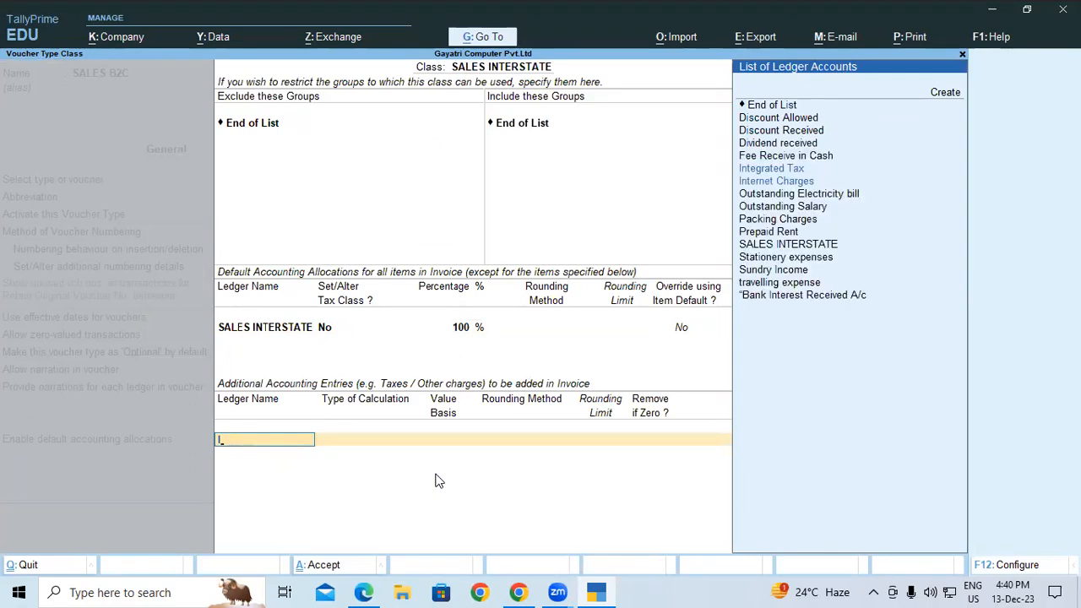
{"action": "key", "text": "Return"}
{"action": "key", "text": "Return"}
{"action": "key", "text": "Return"}
{"action": "key", "text": "Return"}
{"action": "key", "text": "Return"}
Add Round Off to the B2C SALES INTERSTATE class using As Total Amount Rounding, Normal Rounding and a rounding limit of 1
{"action": "type", "text": "R"}
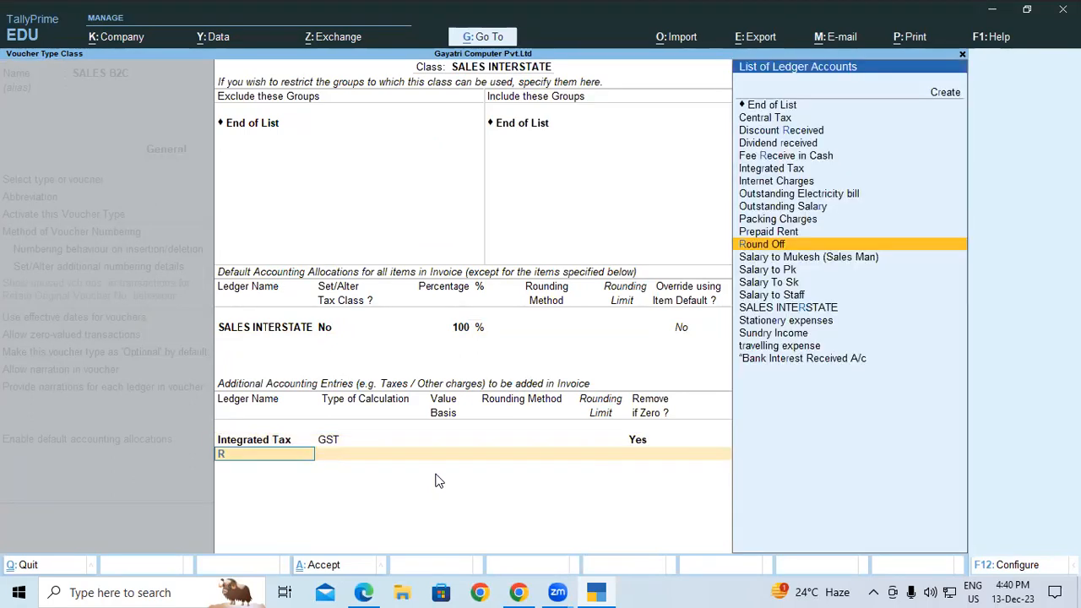
{"action": "type", "text": "ou"}
{"action": "key", "text": "Return"}
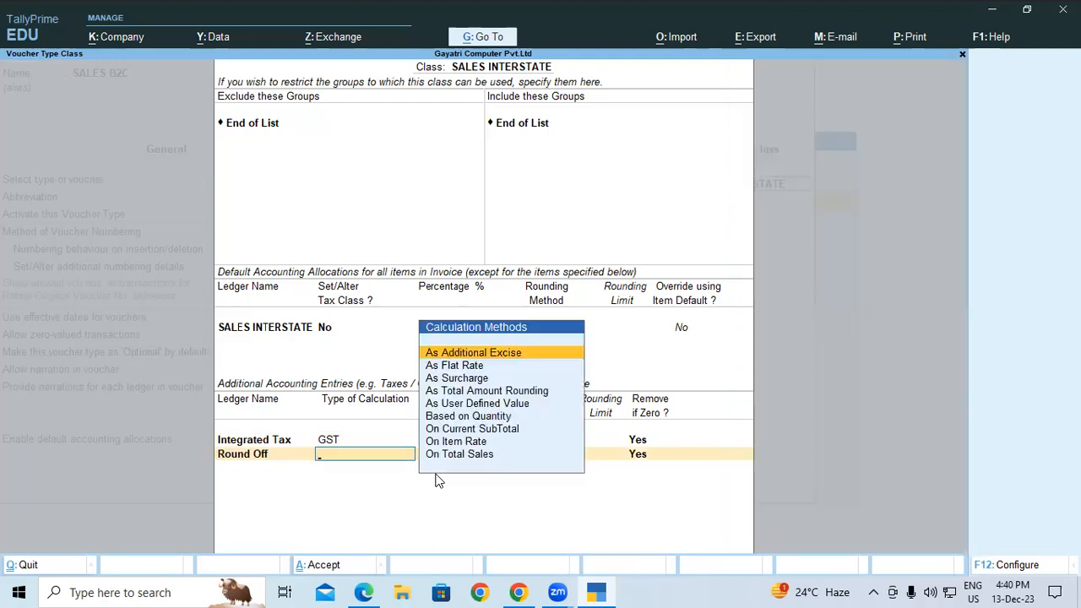
{"action": "key", "text": "Down"}
{"action": "key", "text": "Down"}
{"action": "key", "text": "Down"}
{"action": "key", "text": "Return"}
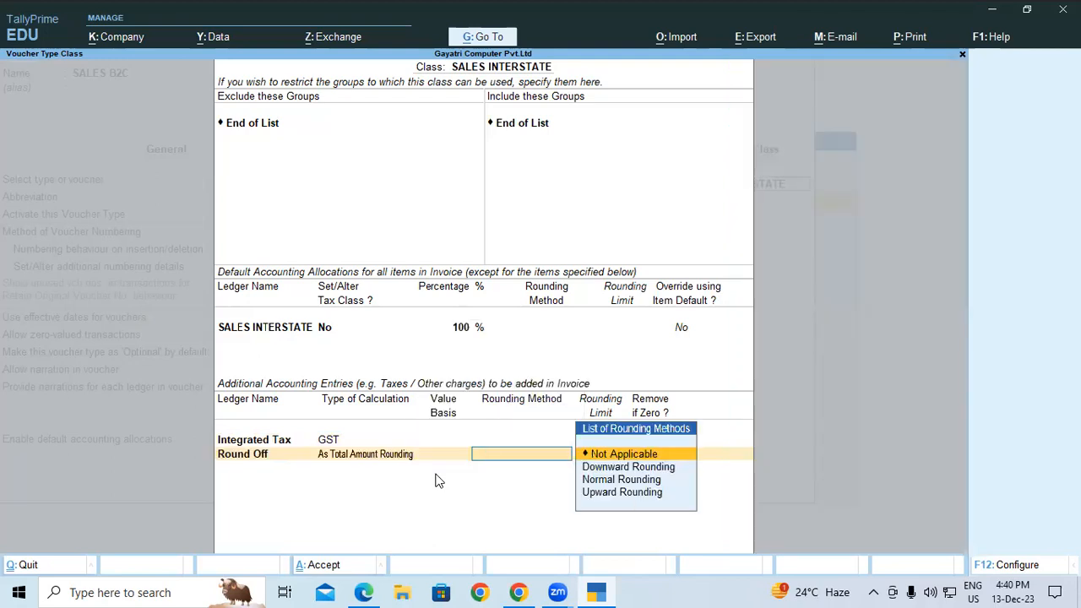
{"action": "key", "text": "Down"}
{"action": "key", "text": "Down"}
{"action": "key", "text": "Return"}
{"action": "type", "text": "1"}
{"action": "key", "text": "Return"}
Accept the SALES INTERSTATE class and save the SALES B2C voucher type
{"action": "key", "text": "Return"}
{"action": "key", "text": "Return"}
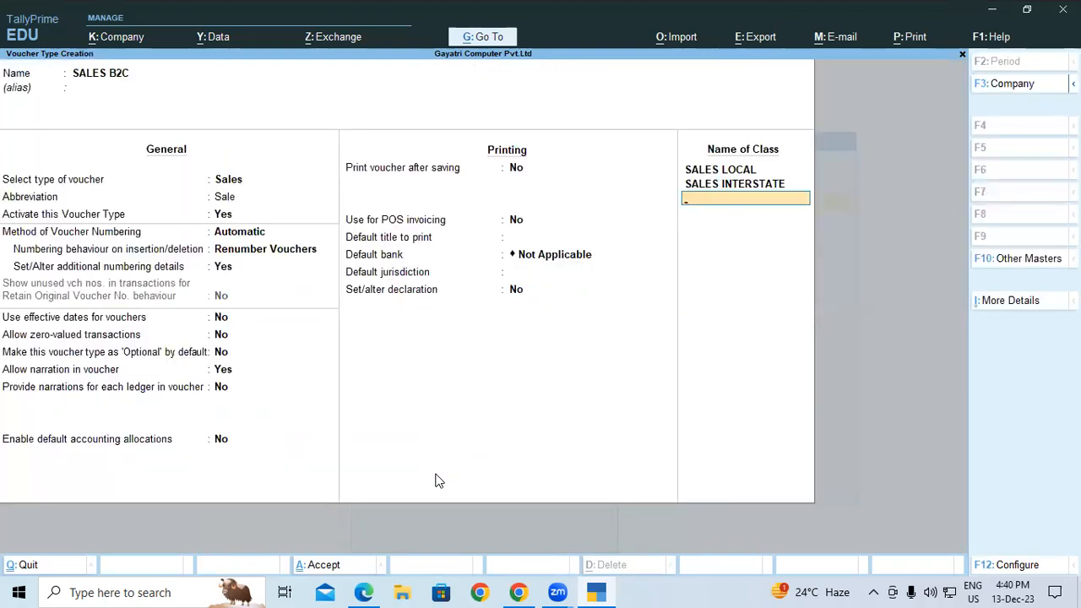
{"action": "key", "text": "Return"}
{"action": "key", "text": "Return"}
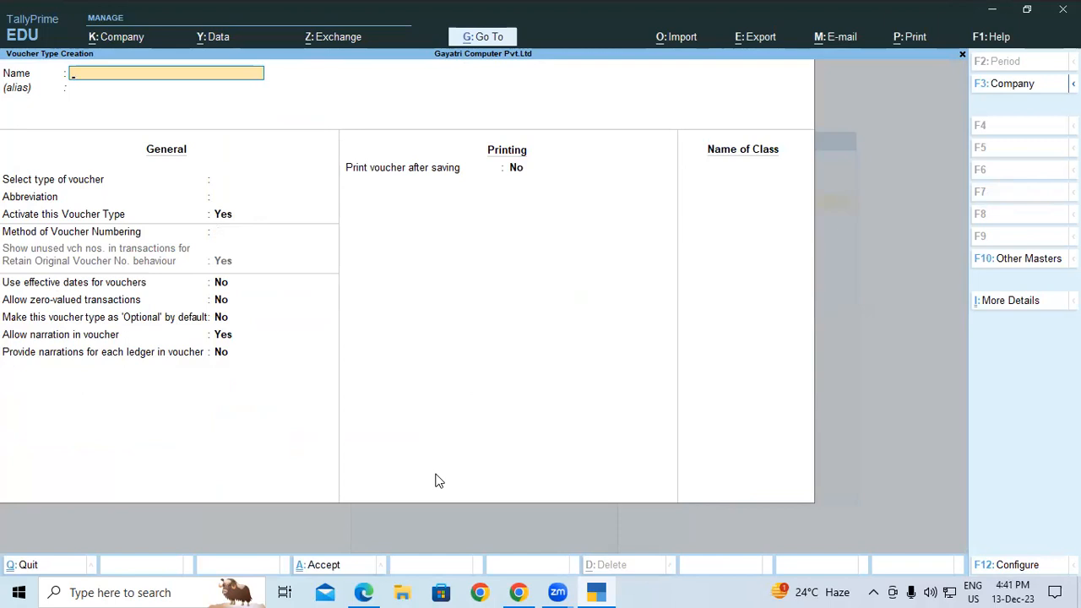
Leave voucher type creation, return to the Gateway of Tally and open voucher entry
{"action": "key", "text": "Escape"}
{"action": "key", "text": "Return"}
{"action": "key", "text": "Escape"}
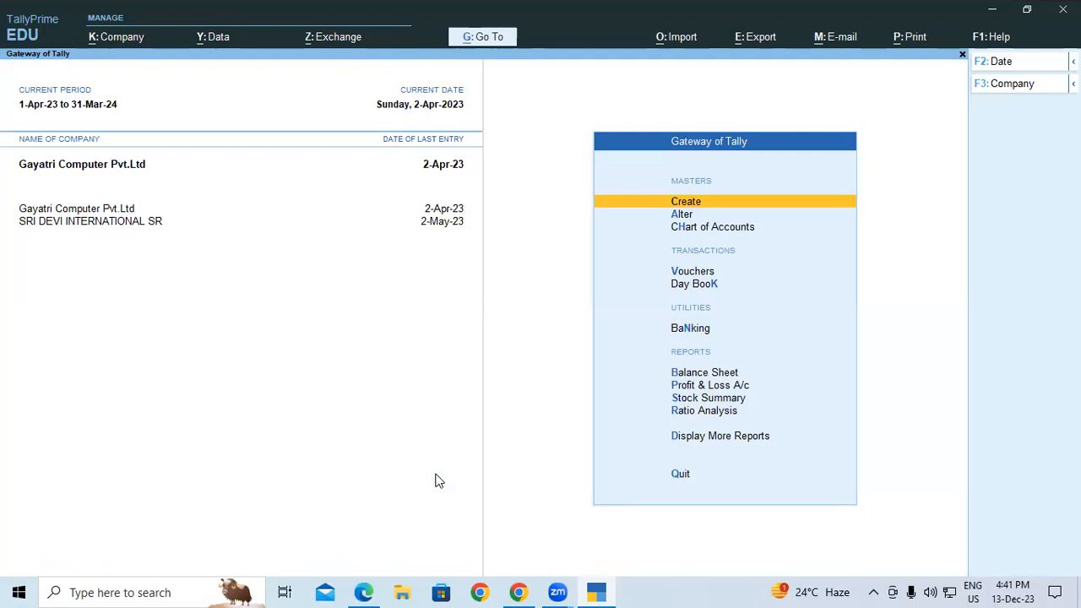
{"action": "key", "text": "Down"}
{"action": "key", "text": "Down"}
{"action": "key", "text": "Down"}
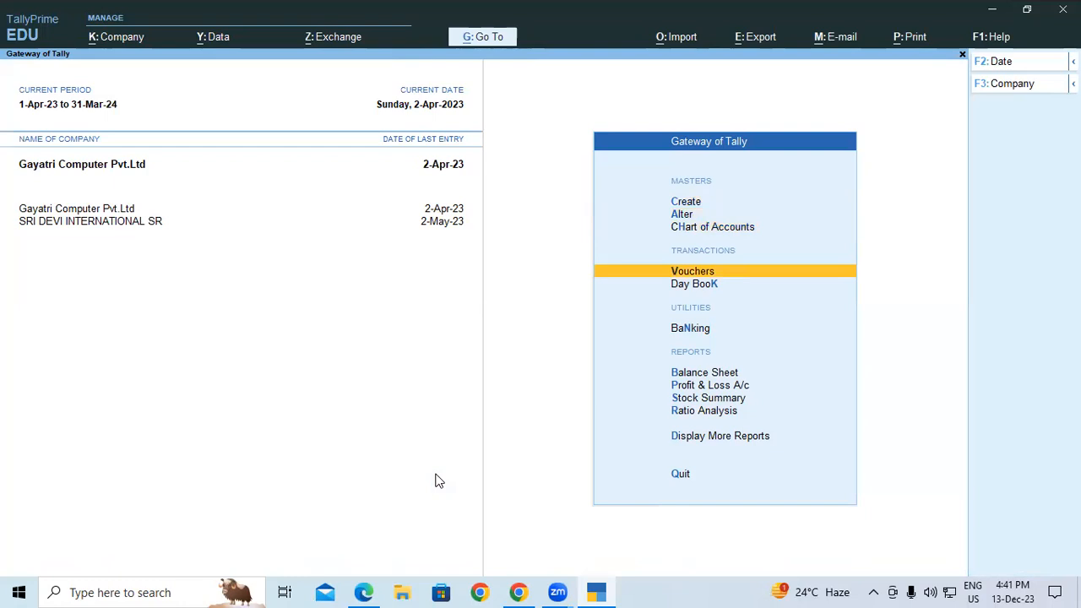
{"action": "key", "text": "Return"}
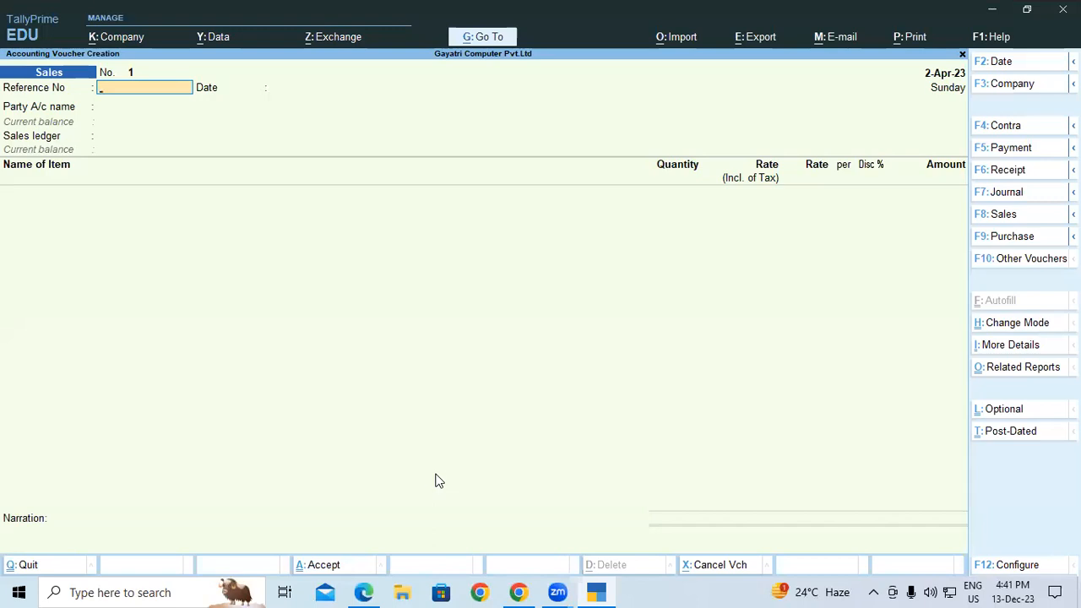
Switch the sales voucher to the SALES B2B voucher type with the SALES LOCAL class
{"action": "key", "text": "F8"}
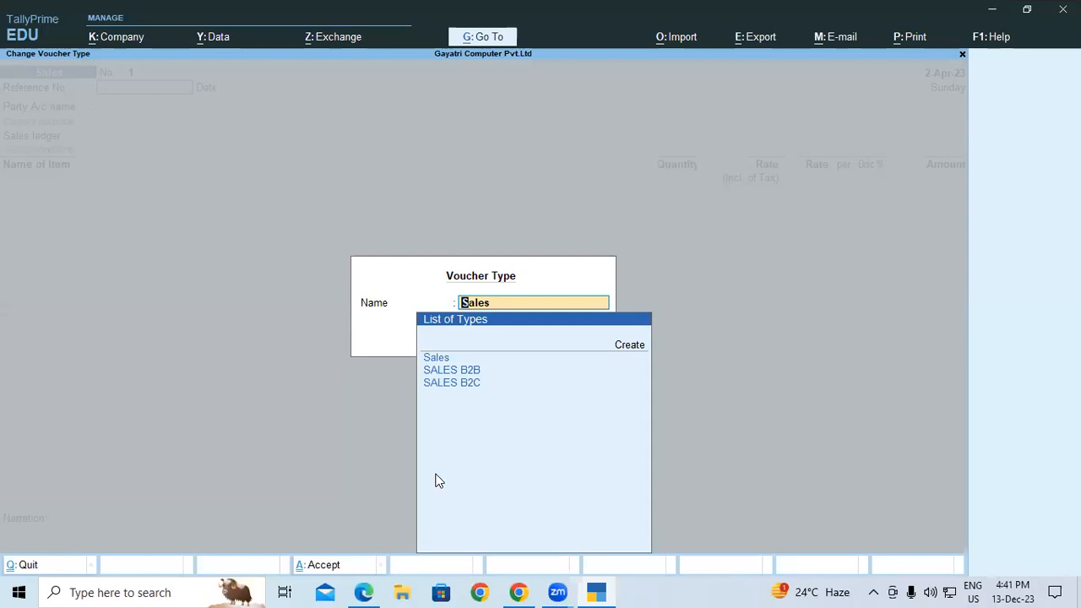
{"action": "key", "text": "Down"}
{"action": "key", "text": "Down"}
{"action": "key", "text": "Return"}
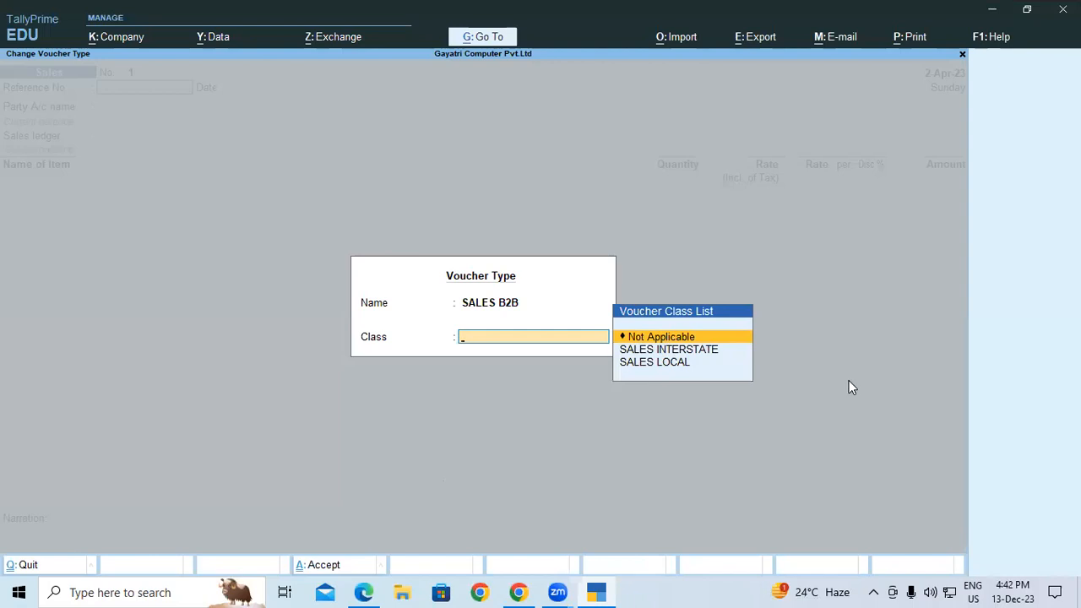
{"action": "key", "text": "Down"}
{"action": "key", "text": "Down"}
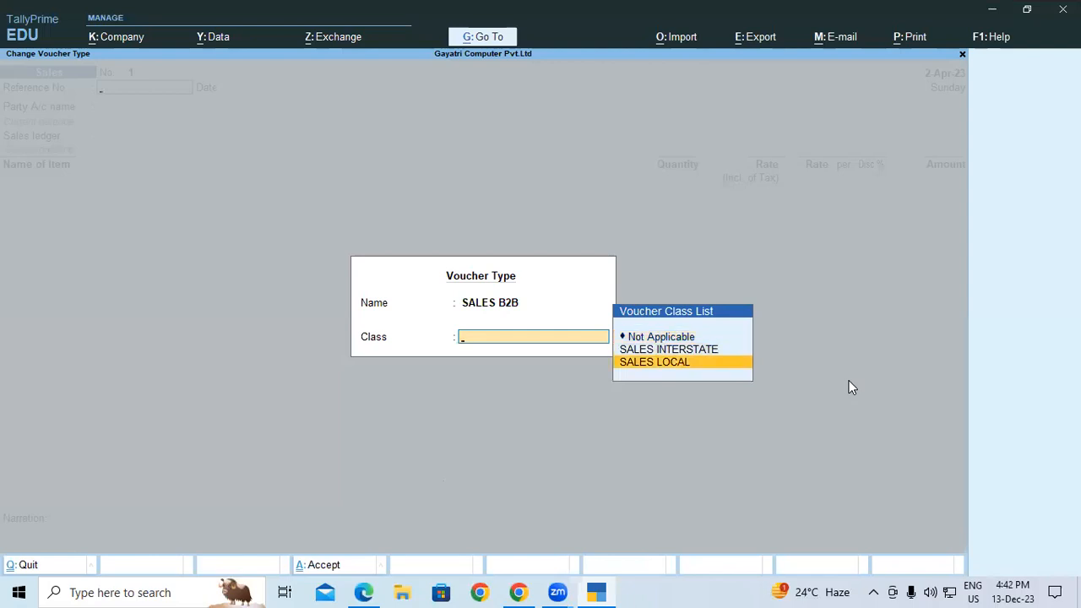
{"action": "key", "text": "Return"}
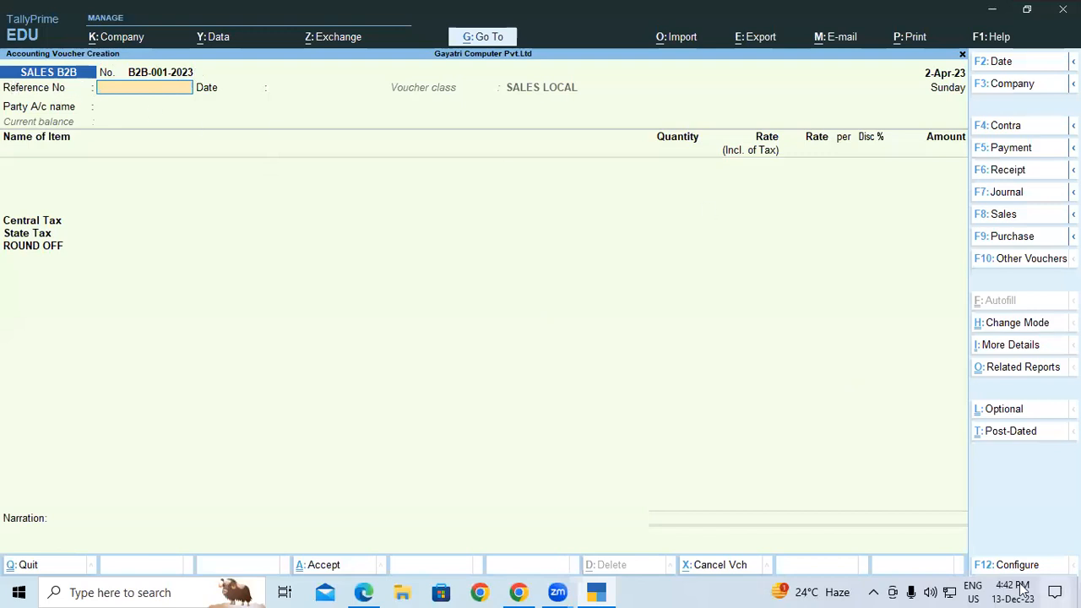
Open the SALES B2B voucher's configuration and set Show more configurations to Yes
{"action": "left_click", "coordinate": [986, 564]}
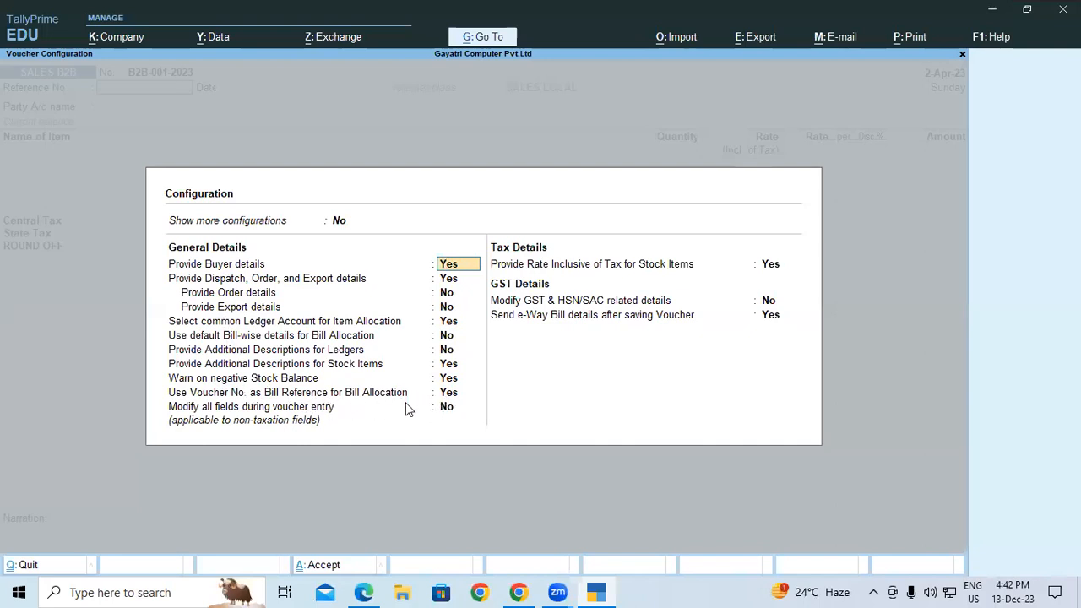
{"action": "left_click", "coordinate": [445, 392]}
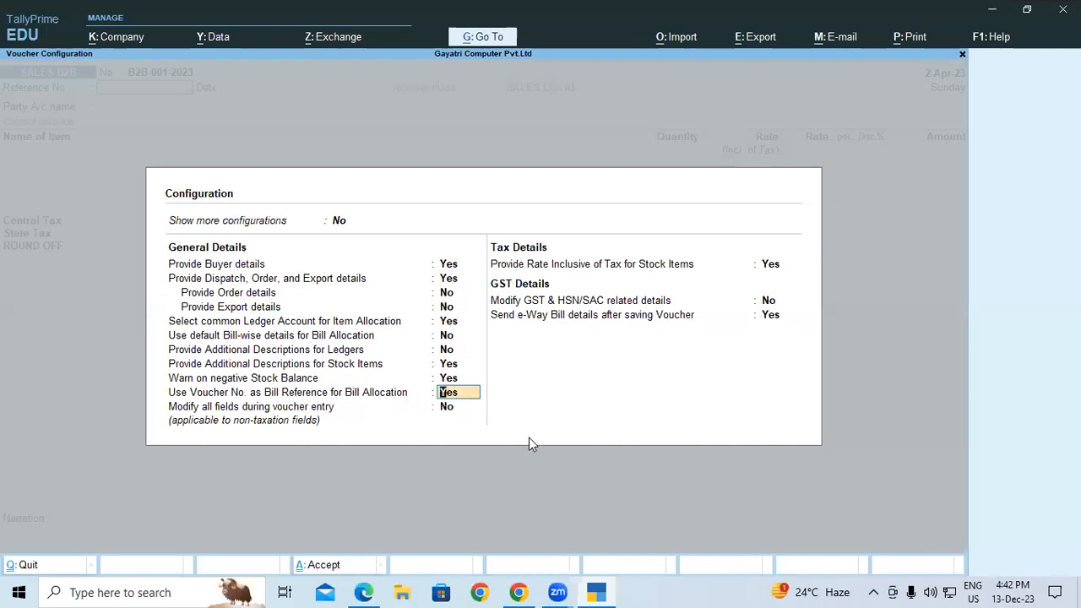
{"action": "left_click", "coordinate": [339, 221]}
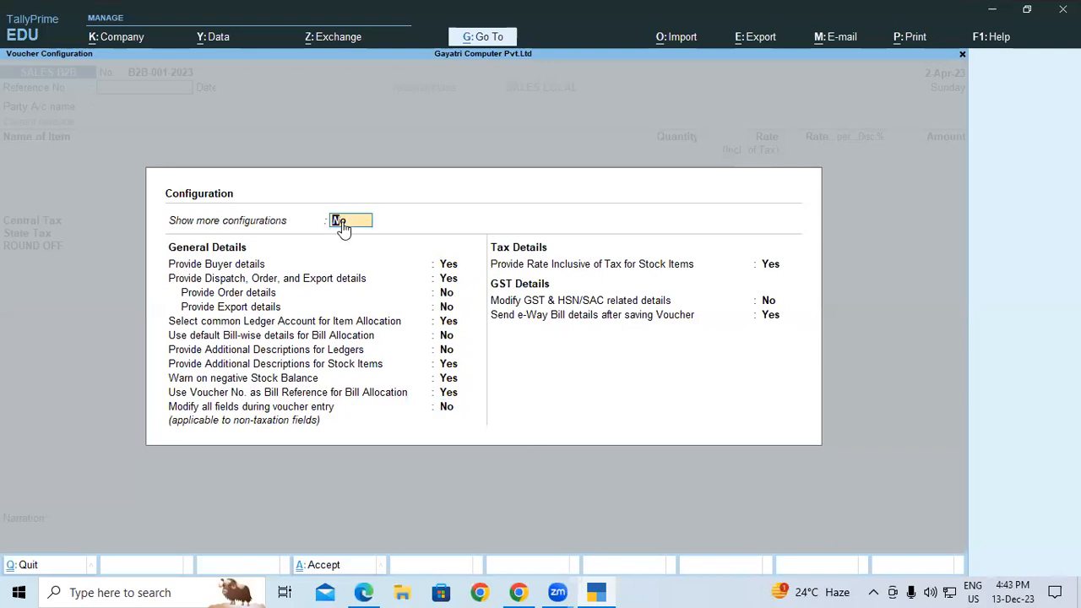
{"action": "type", "text": "y"}
{"action": "key", "text": "Return"}
{"action": "key", "text": "Return"}
Set Provide Reference No. and Date to No and accept the voucher configuration
{"action": "key", "text": "Down"}
{"action": "key", "text": "Down"}
{"action": "key", "text": "Down"}
{"action": "key", "text": "Down"}
{"action": "key", "text": "Down"}
{"action": "key", "text": "Down"}
{"action": "key", "text": "Down"}
{"action": "key", "text": "Down"}
{"action": "key", "text": "Down"}
{"action": "key", "text": "Down"}
{"action": "key", "text": "Down"}
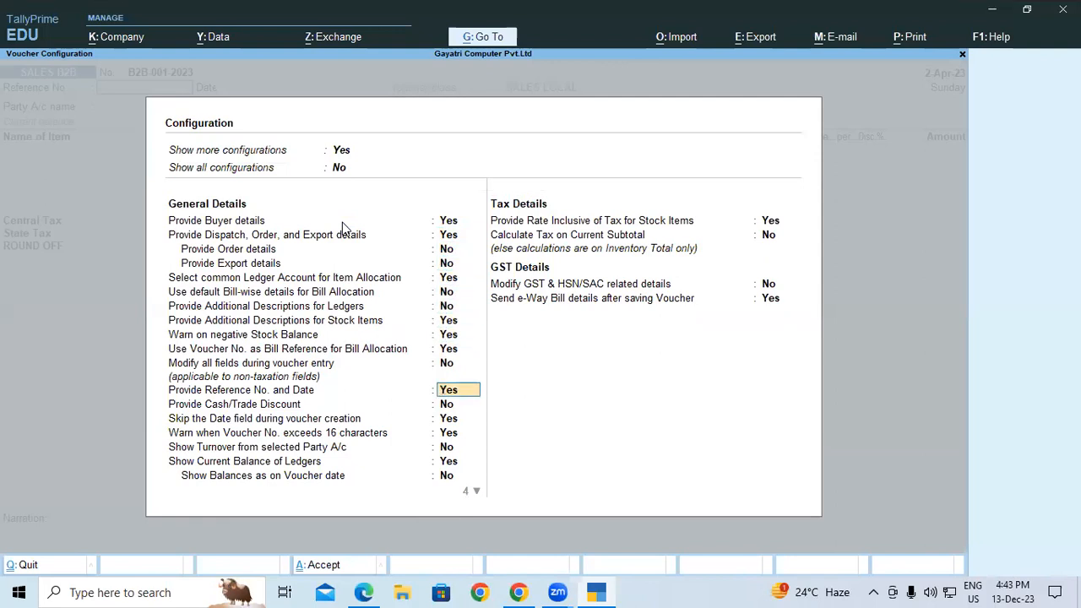
{"action": "key", "text": "Down"}
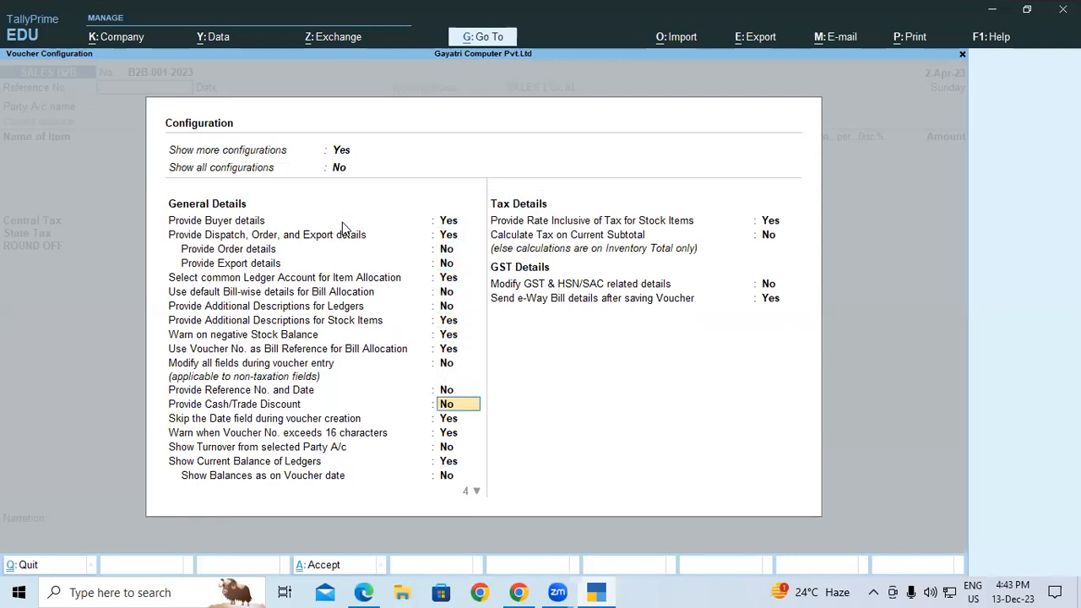
{"action": "key", "text": "ctrl+a"}
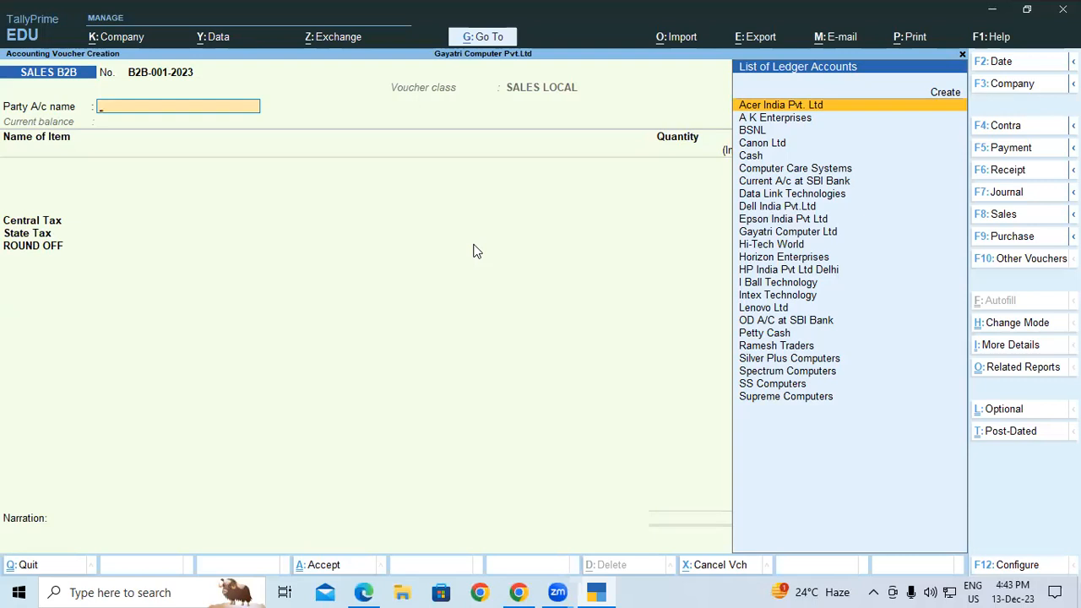
Change the SALES B2B voucher's class to SALES INTERSTATE
{"action": "key", "text": "BackSpace"}
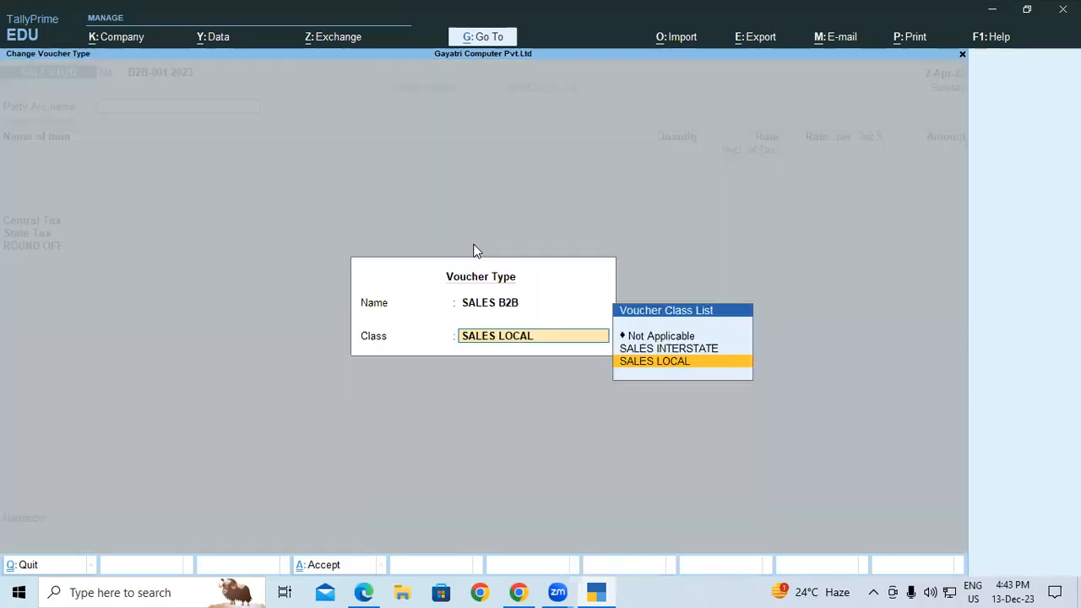
{"action": "key", "text": "Up"}
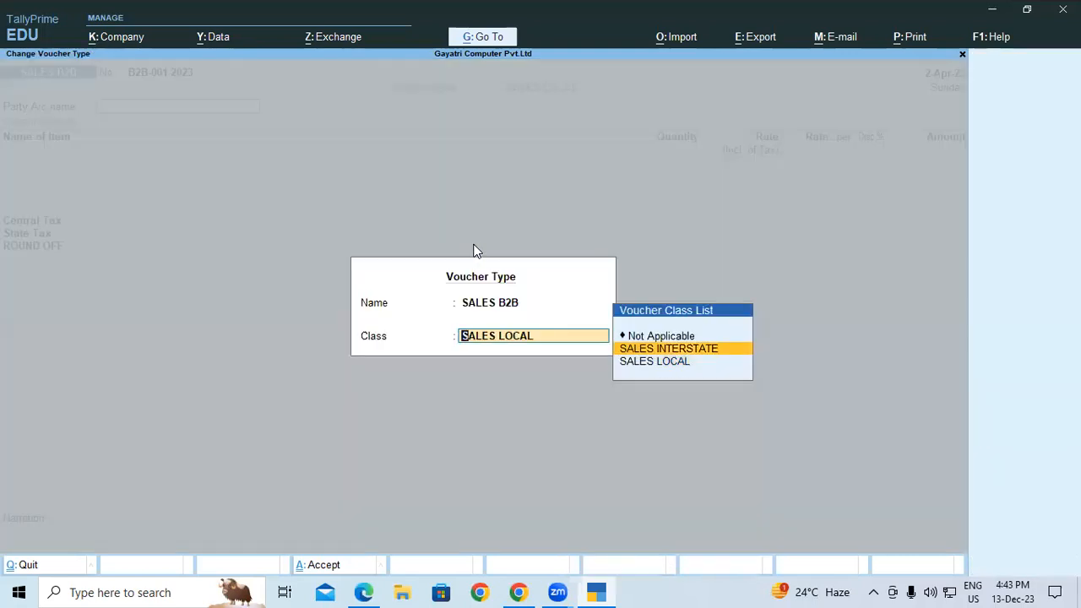
{"action": "key", "text": "Return"}
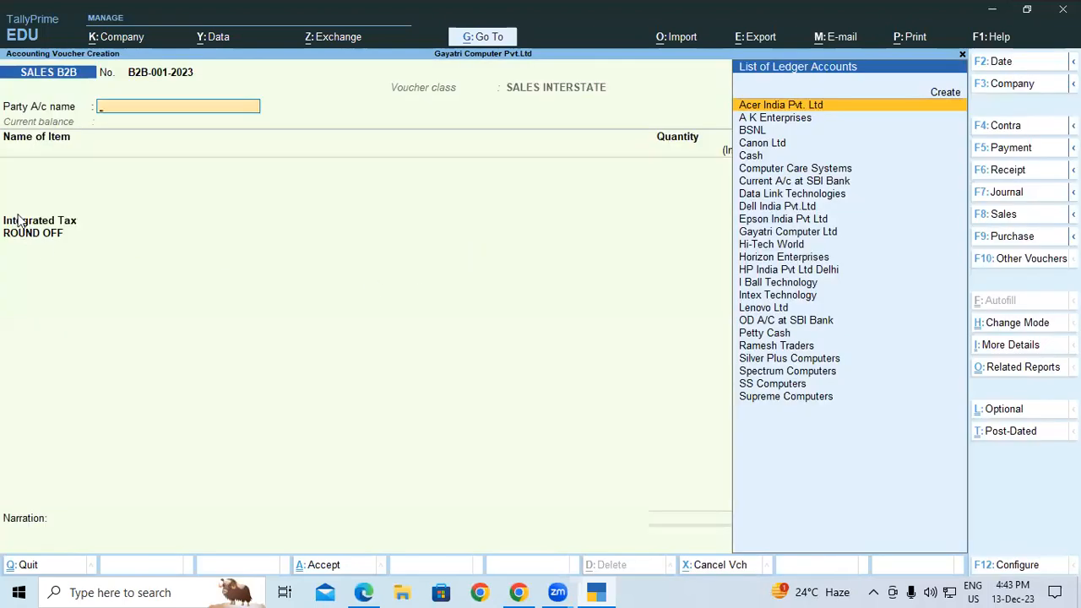